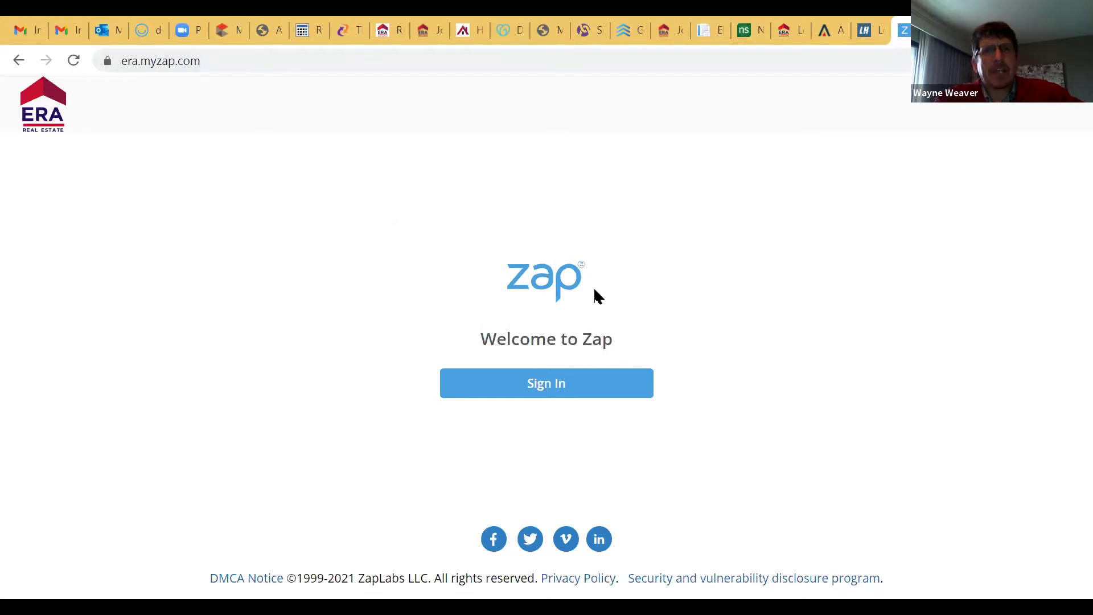
# - Sign in to Zap through the ERA Universal Login with the saved credentials
pyautogui.click(549, 386)
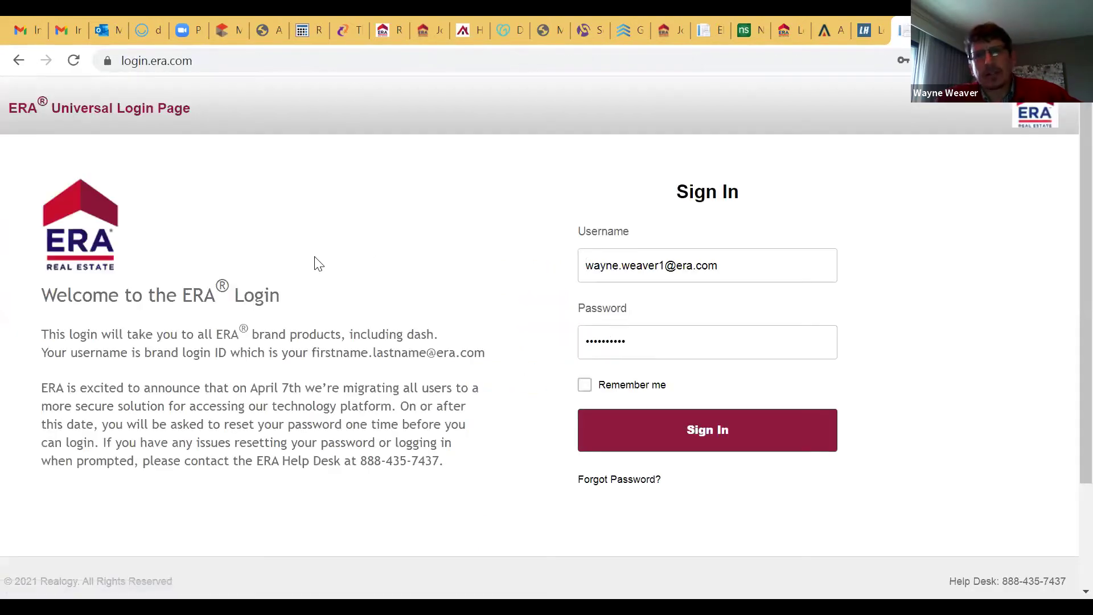
pyautogui.click(721, 431)
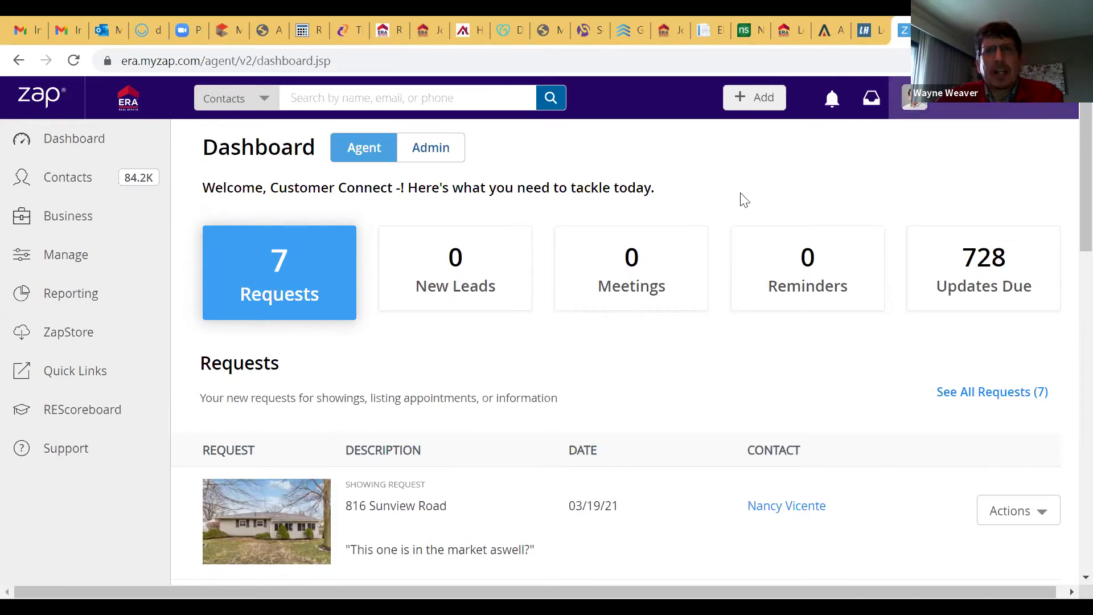
# - Go to My Website from the profile photo menu in the top bar
pyautogui.click(997, 106)
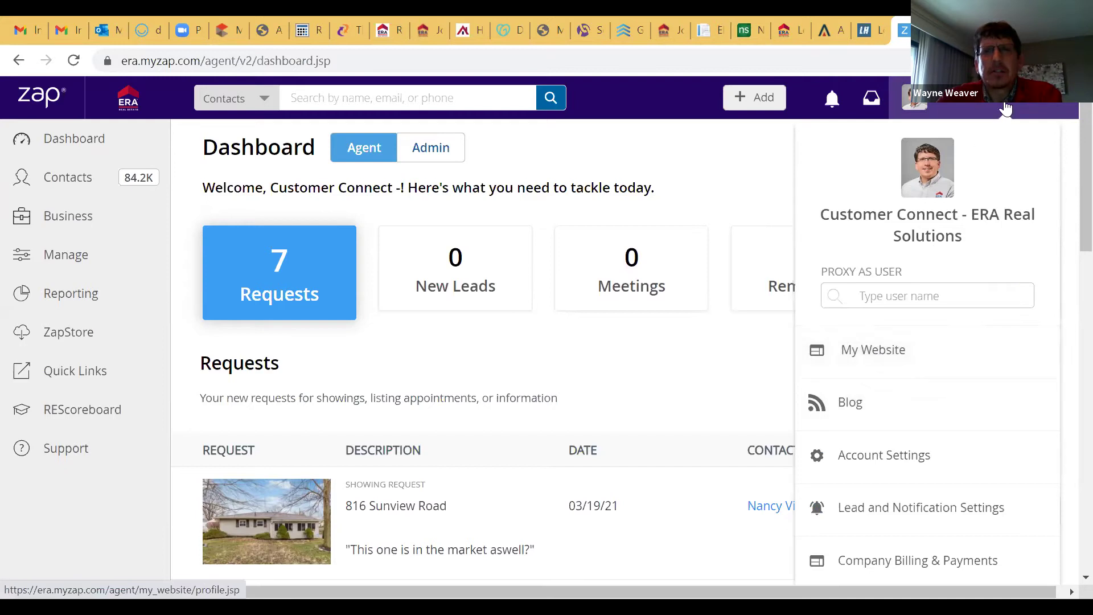
pyautogui.click(896, 353)
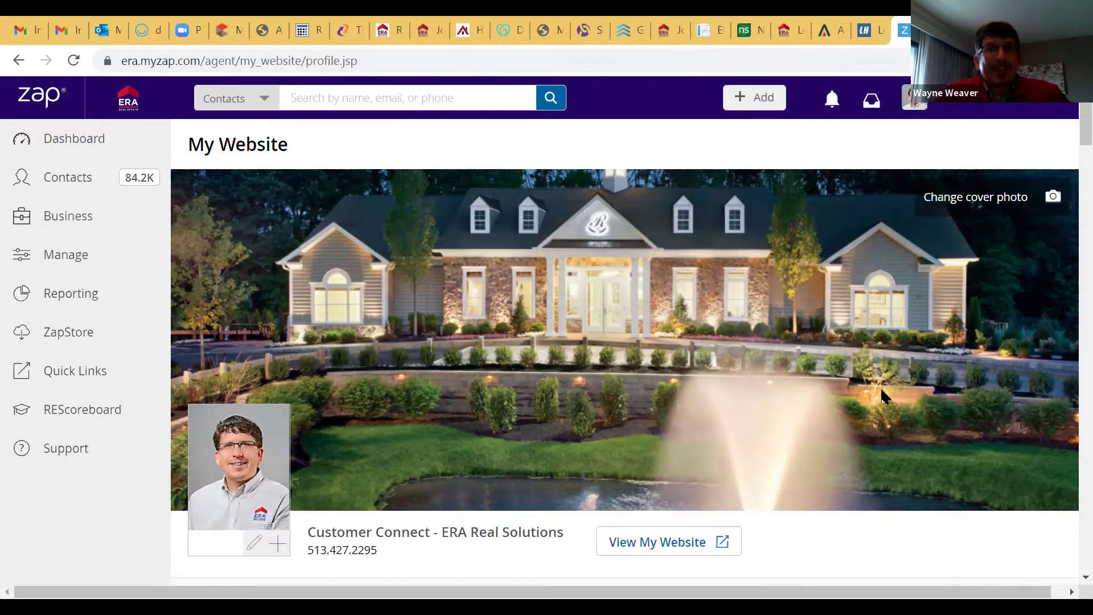
pyautogui.scroll(-2, 890, 384)
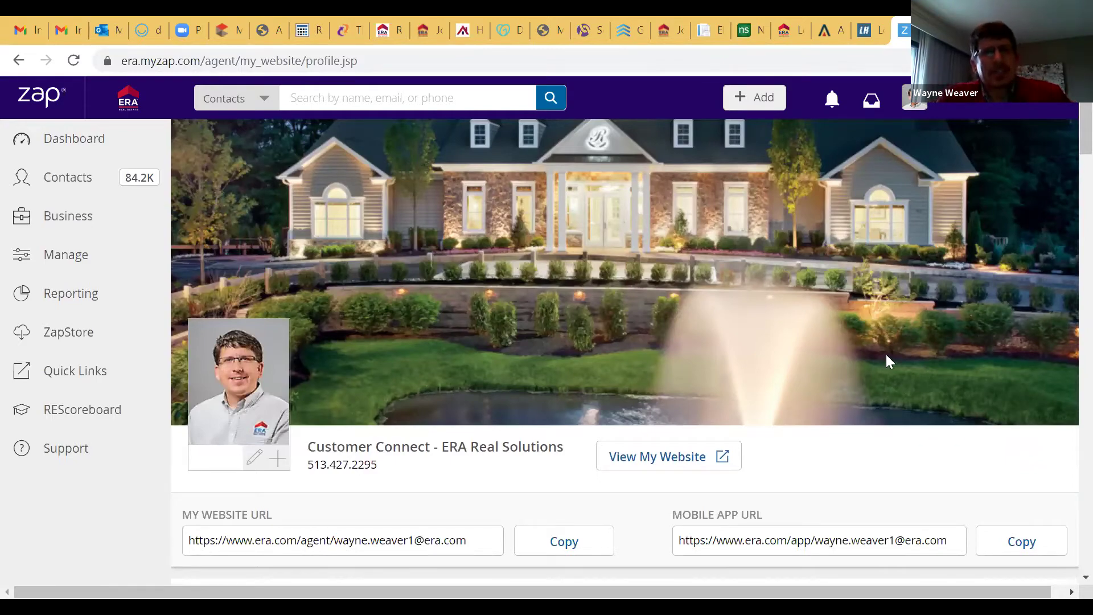
pyautogui.scroll(-5, 837, 461)
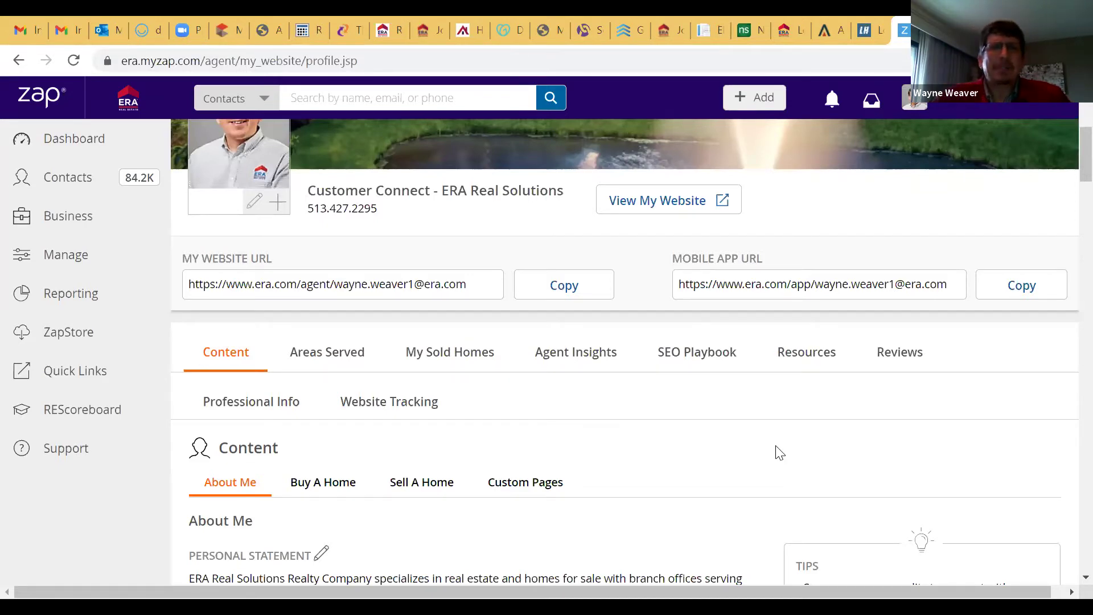
pyautogui.scroll(6, 779, 453)
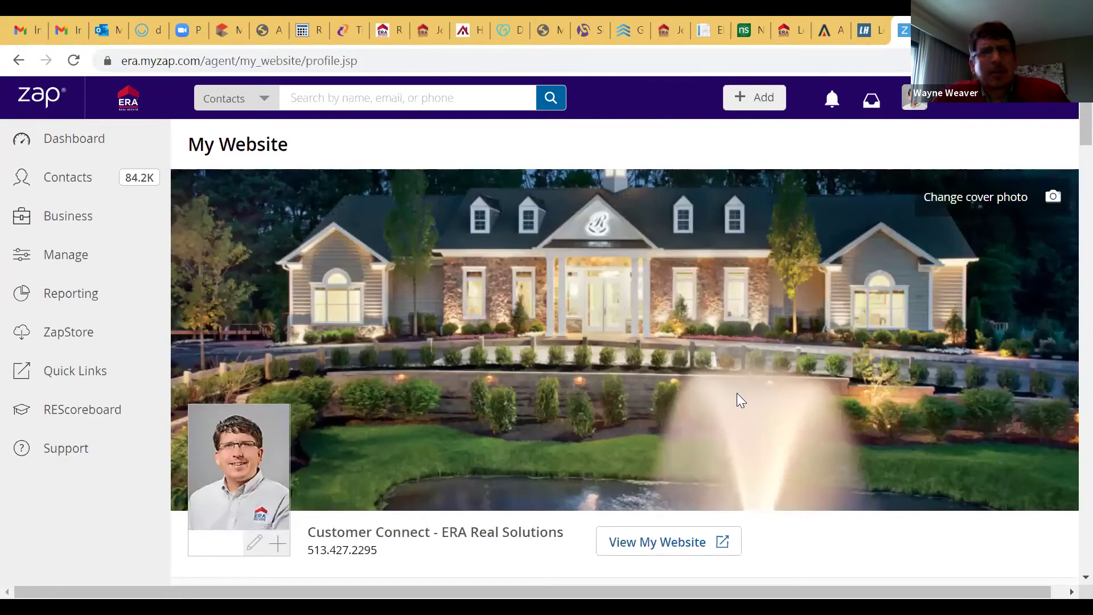
pyautogui.scroll(-2, 737, 394)
pyautogui.scroll(-3, 737, 394)
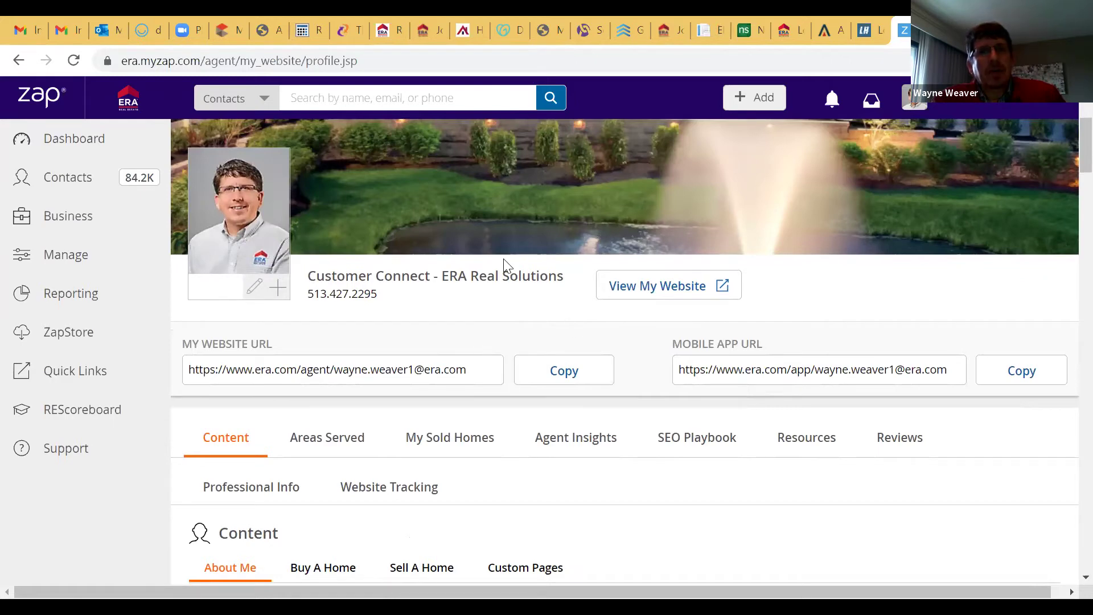
pyautogui.scroll(3, 553, 313)
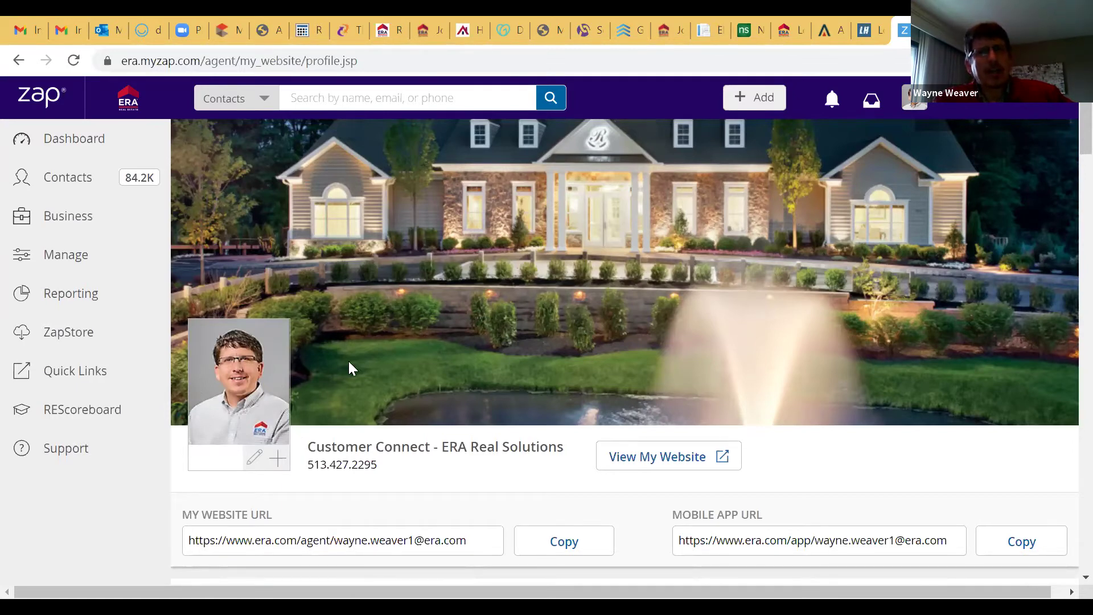
pyautogui.scroll(-1, 313, 364)
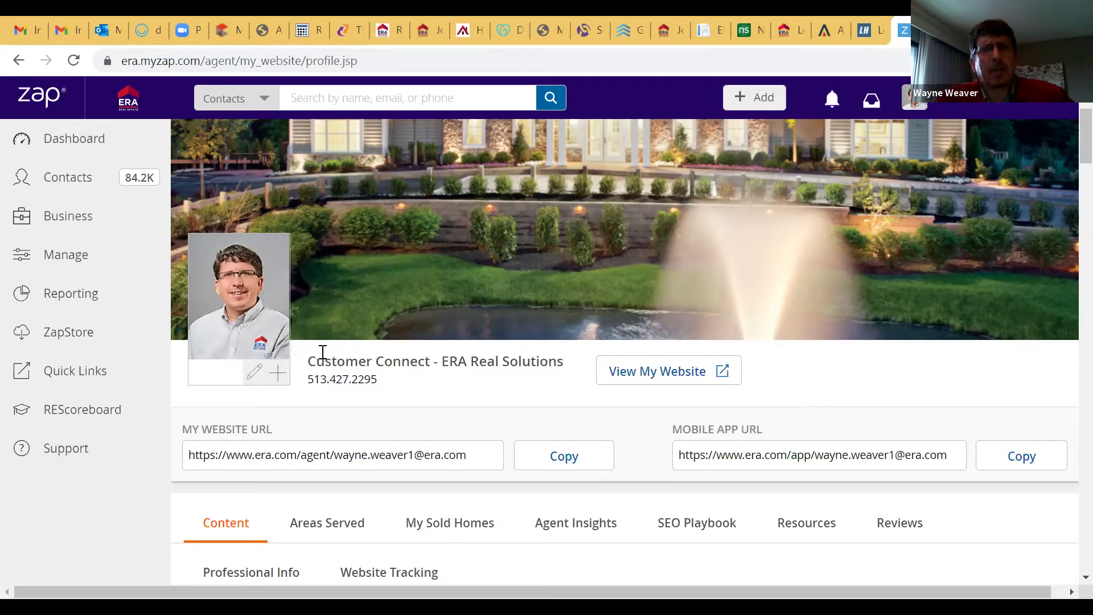
pyautogui.scroll(-3, 479, 262)
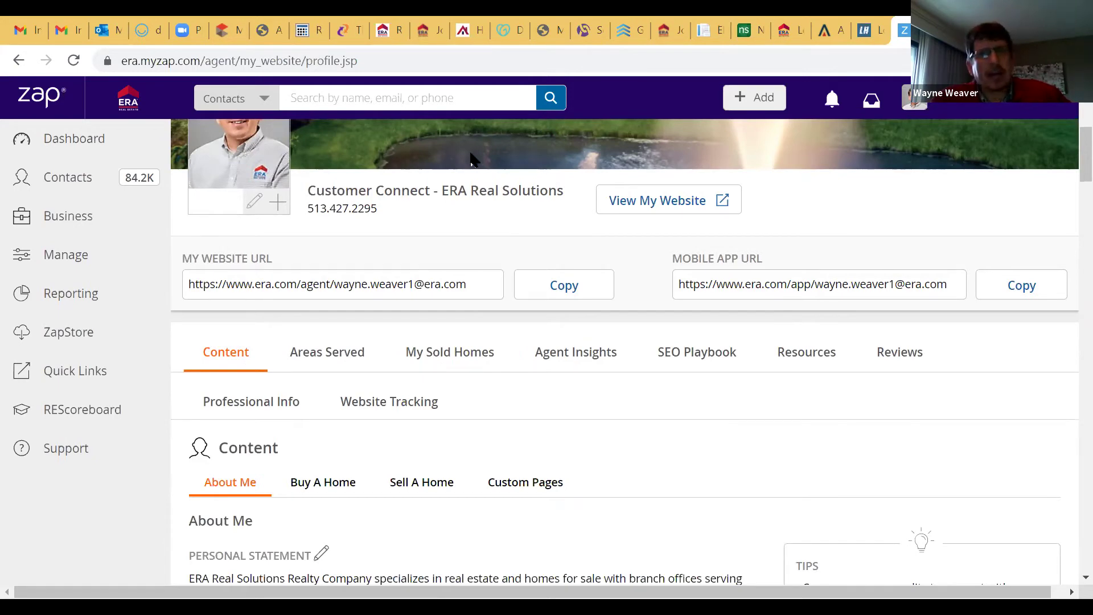
pyautogui.scroll(-1, 471, 155)
pyautogui.scroll(-1, 471, 154)
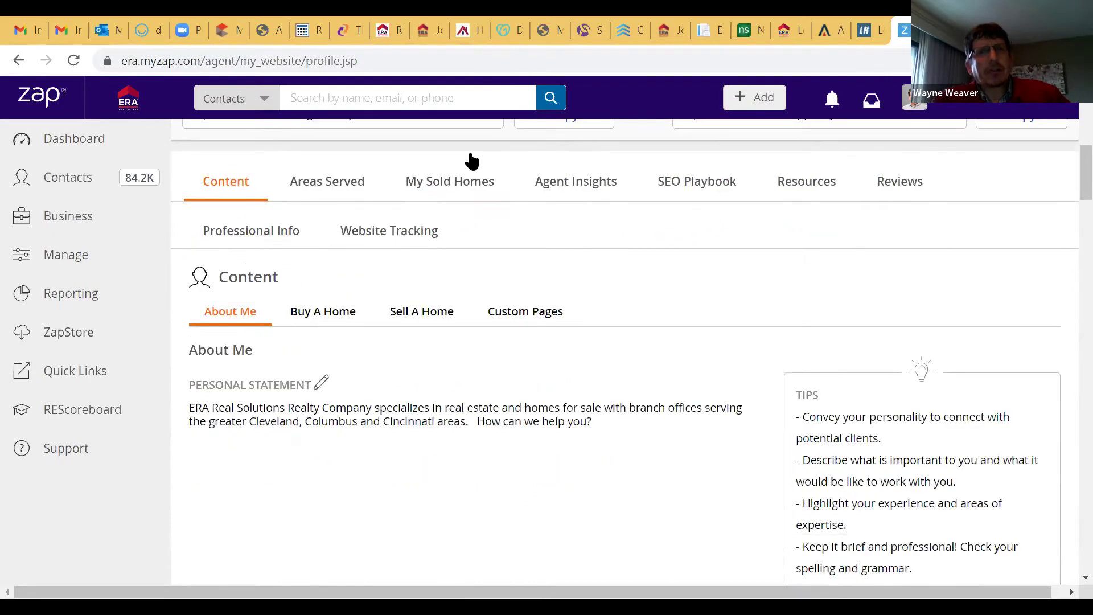
pyautogui.scroll(-2, 470, 155)
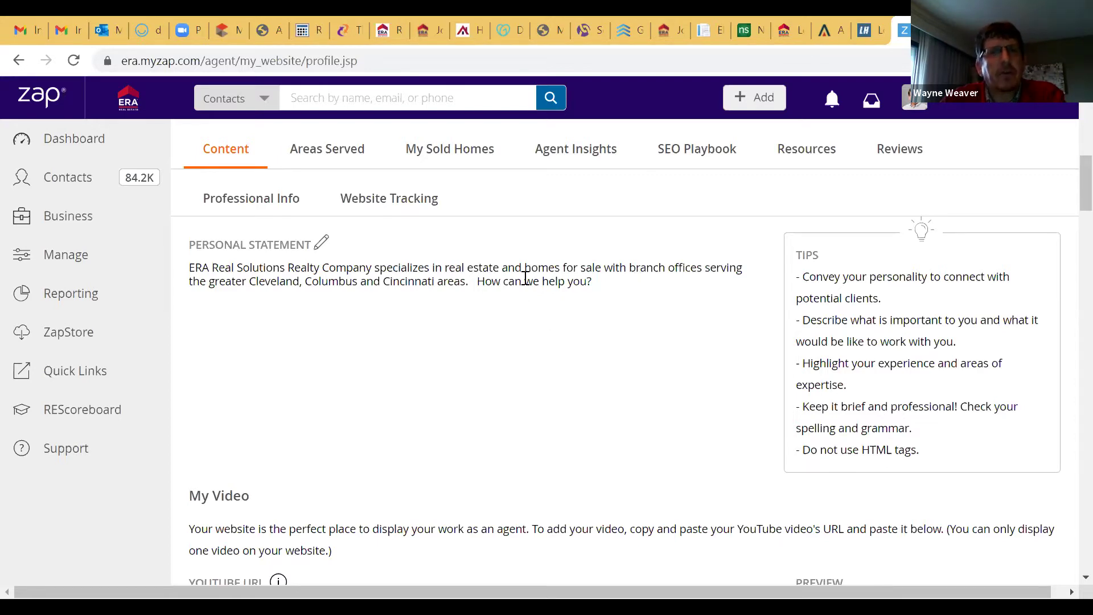
pyautogui.scroll(-1, 525, 278)
pyautogui.scroll(-3, 525, 278)
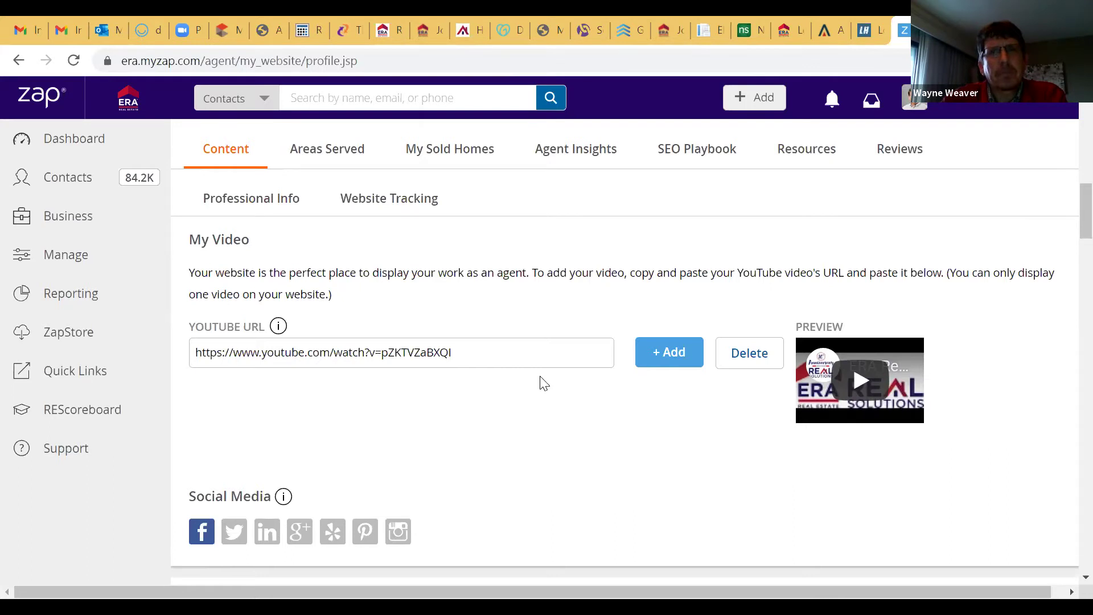
pyautogui.scroll(-3, 542, 383)
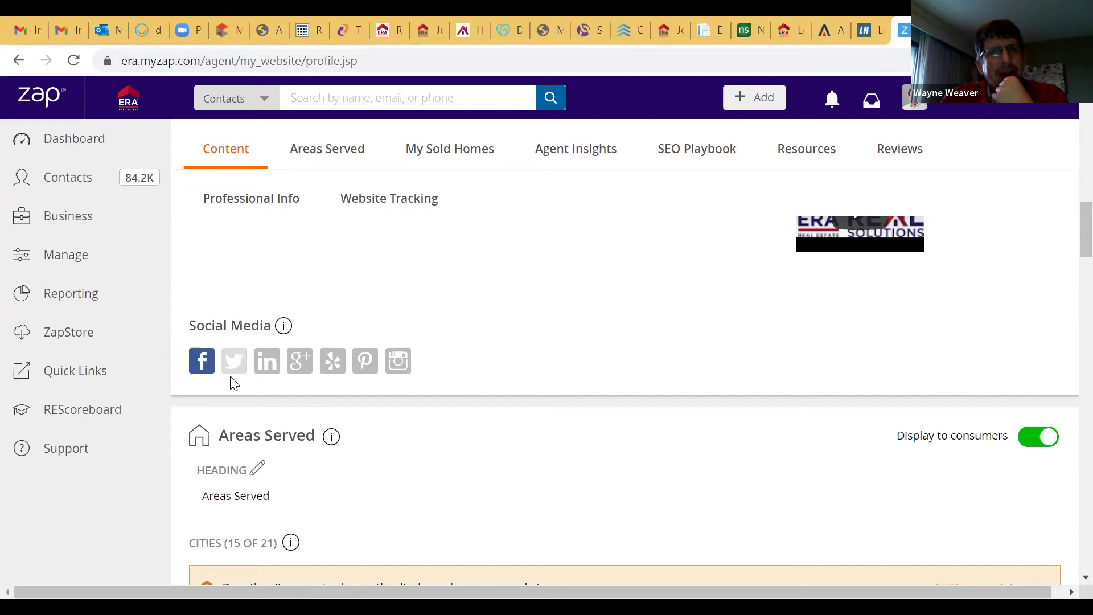
pyautogui.click(268, 364)
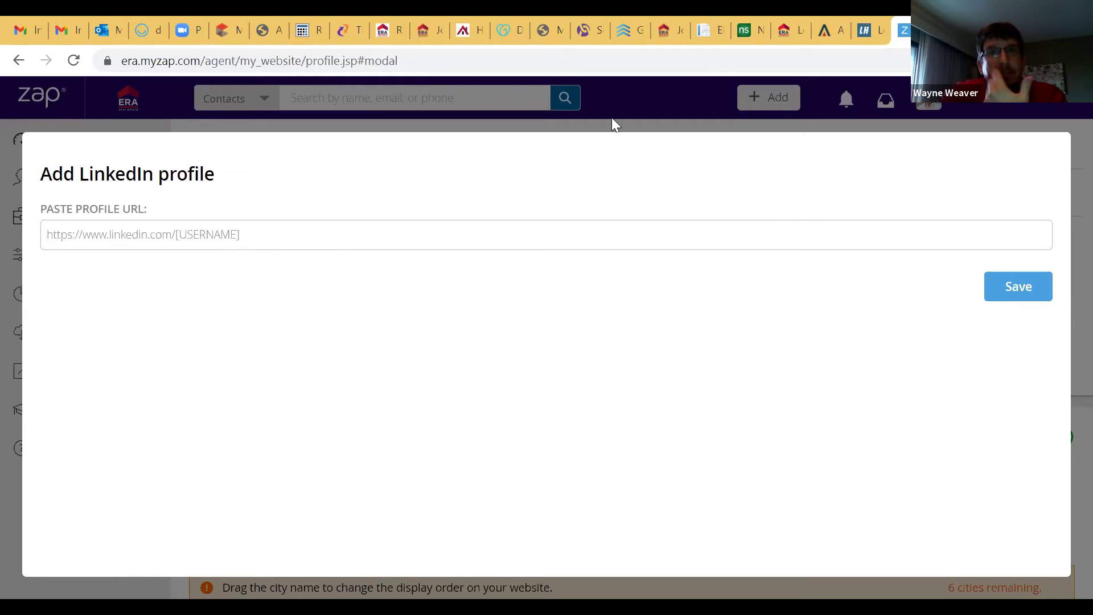
pyautogui.click(684, 140)
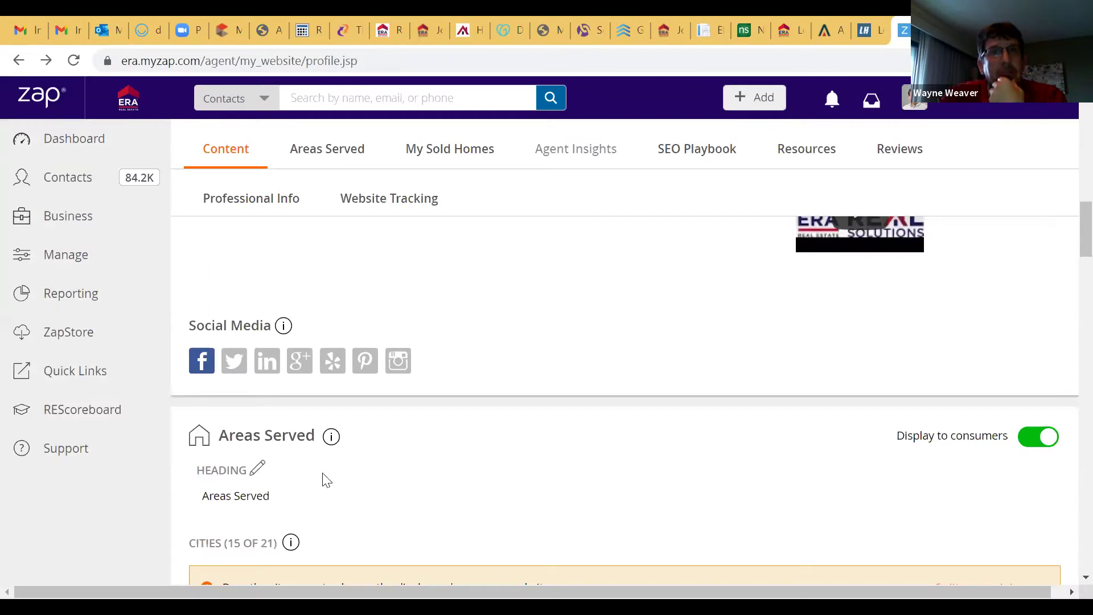
pyautogui.click(257, 367)
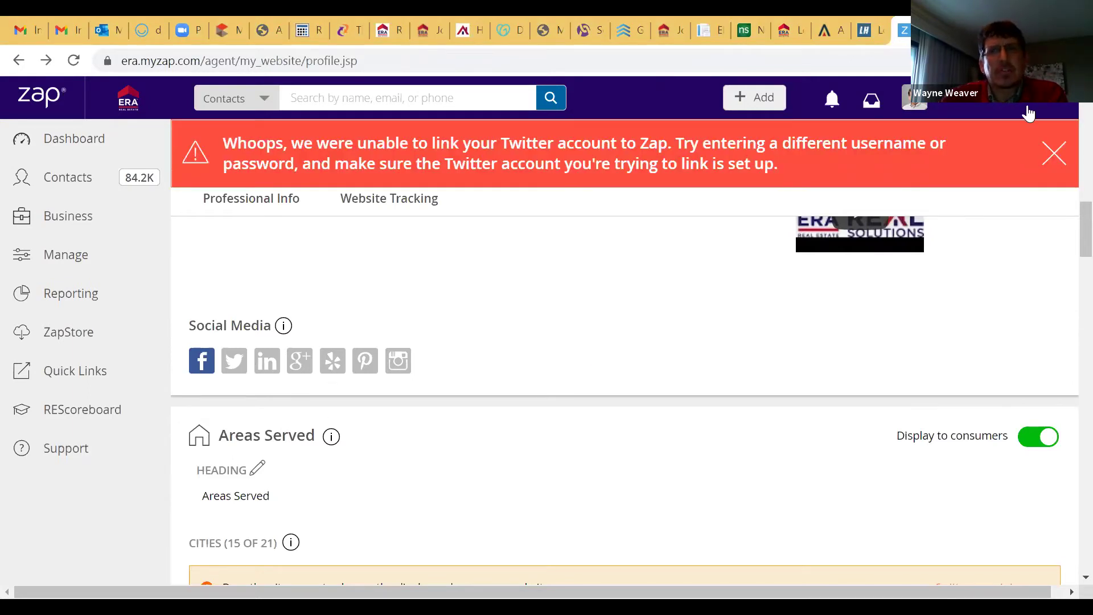
# - Dismiss the failed Twitter linking error and activate the Facebook social media link
pyautogui.click(1054, 160)
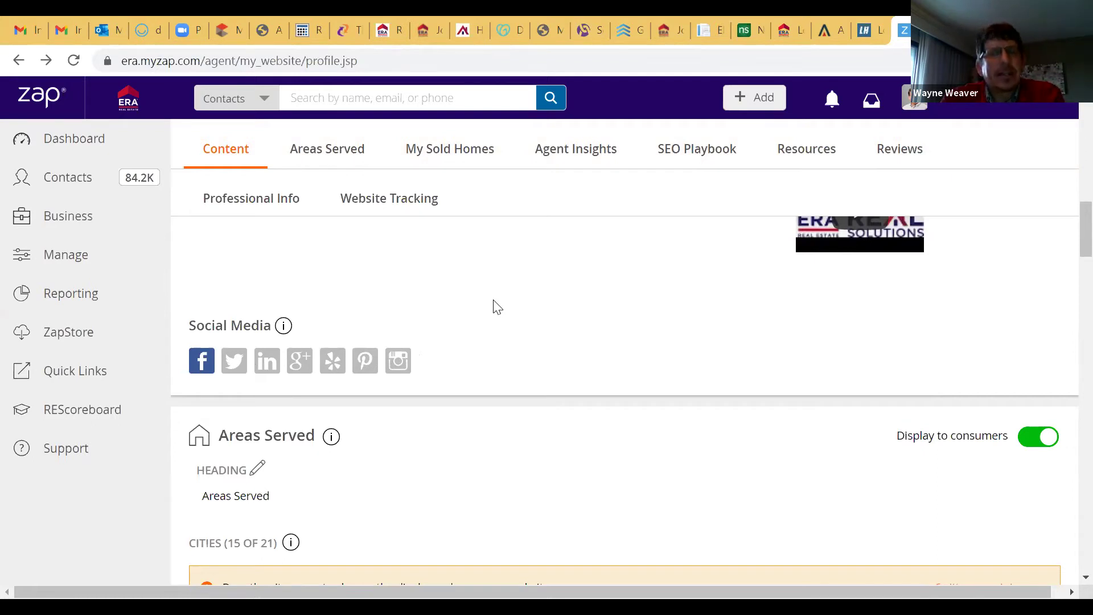
pyautogui.click(208, 376)
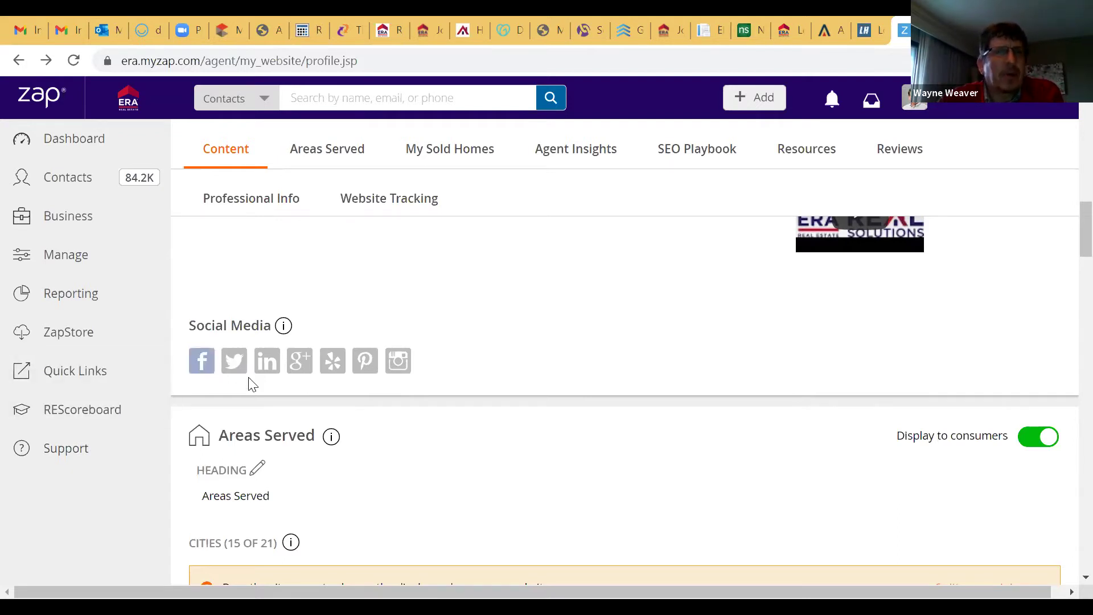
pyautogui.scroll(-2, 318, 380)
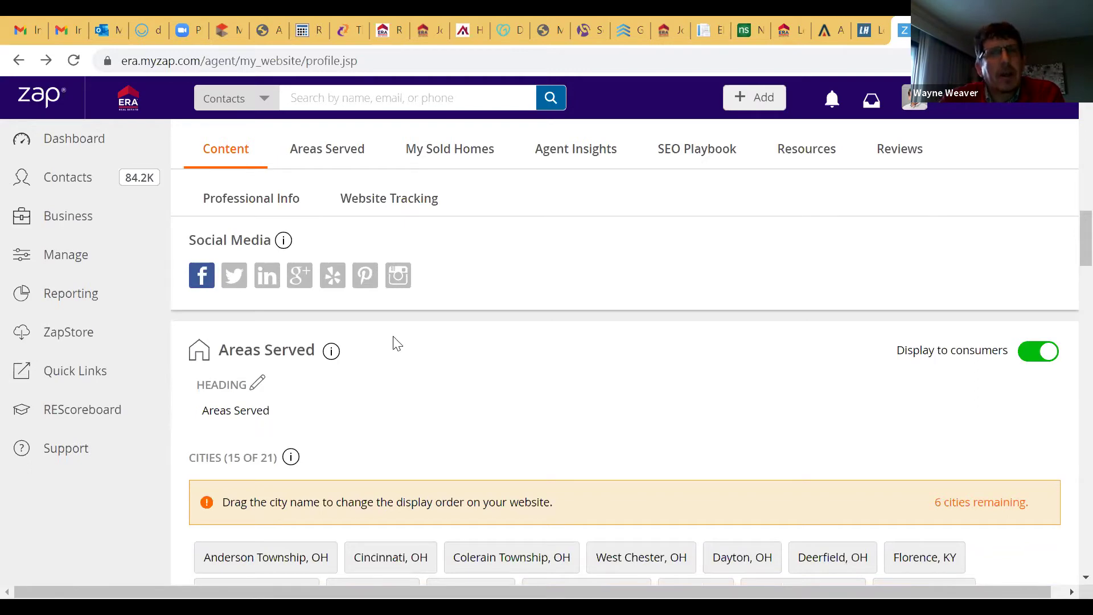
pyautogui.scroll(-3, 396, 343)
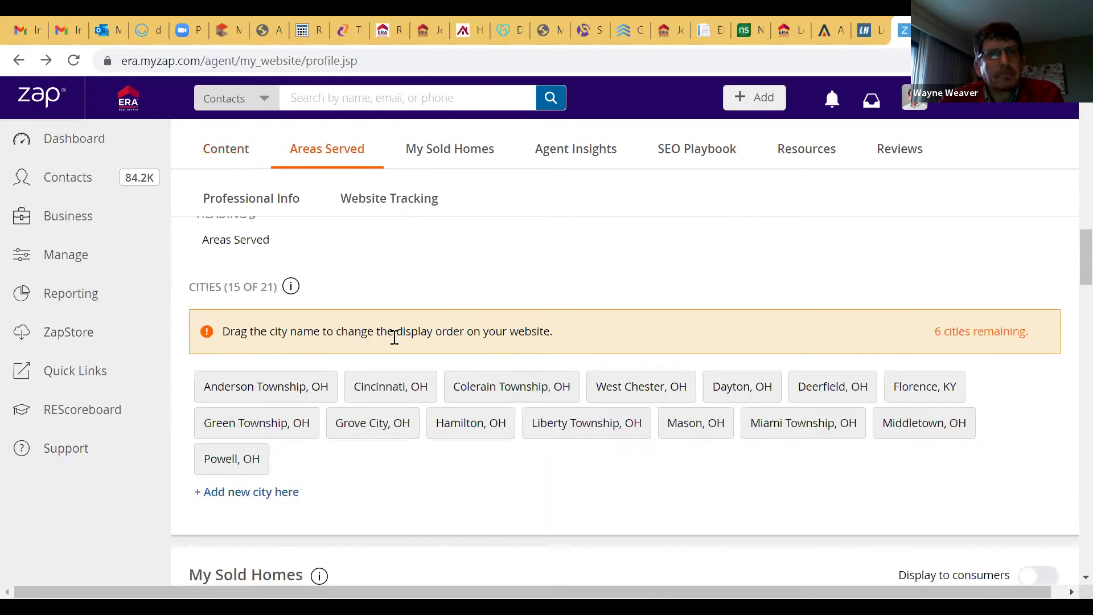
pyautogui.scroll(2, 349, 331)
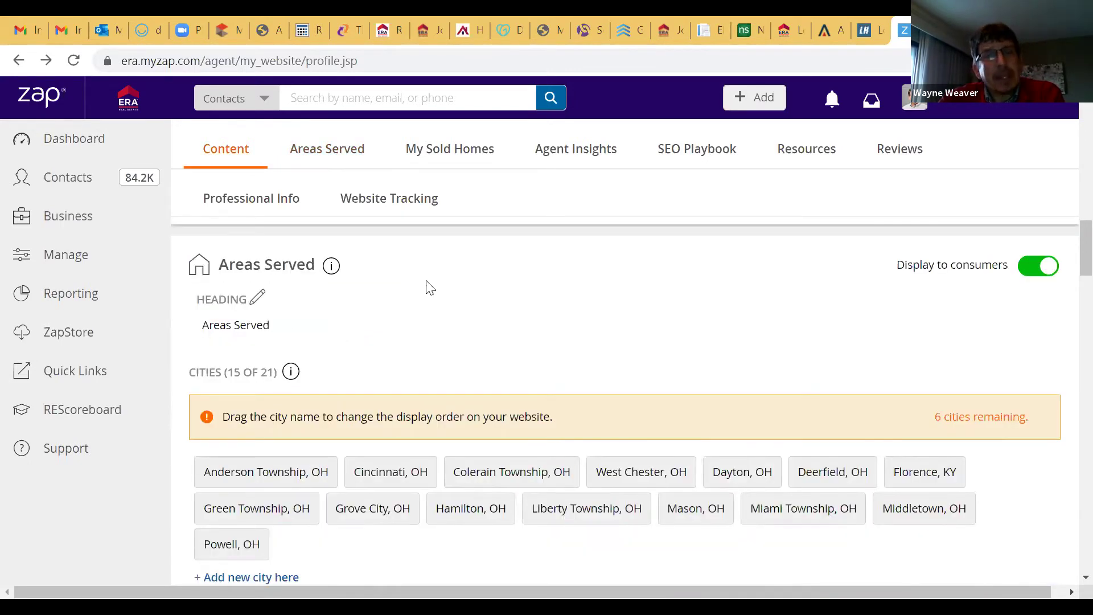
pyautogui.scroll(-2, 381, 316)
pyautogui.scroll(2, 342, 315)
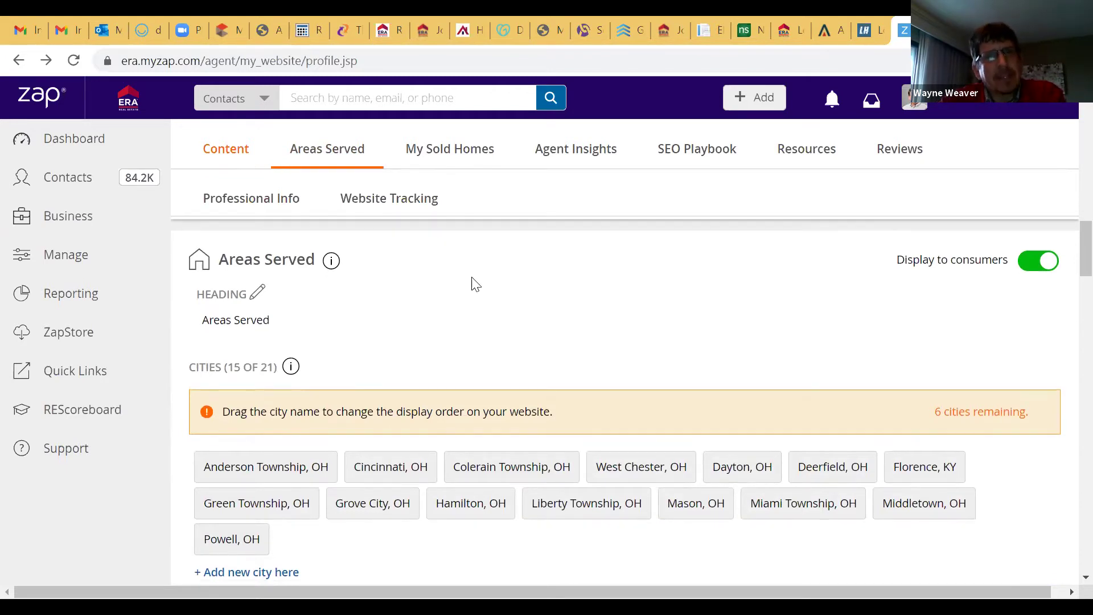
pyautogui.scroll(-2, 471, 283)
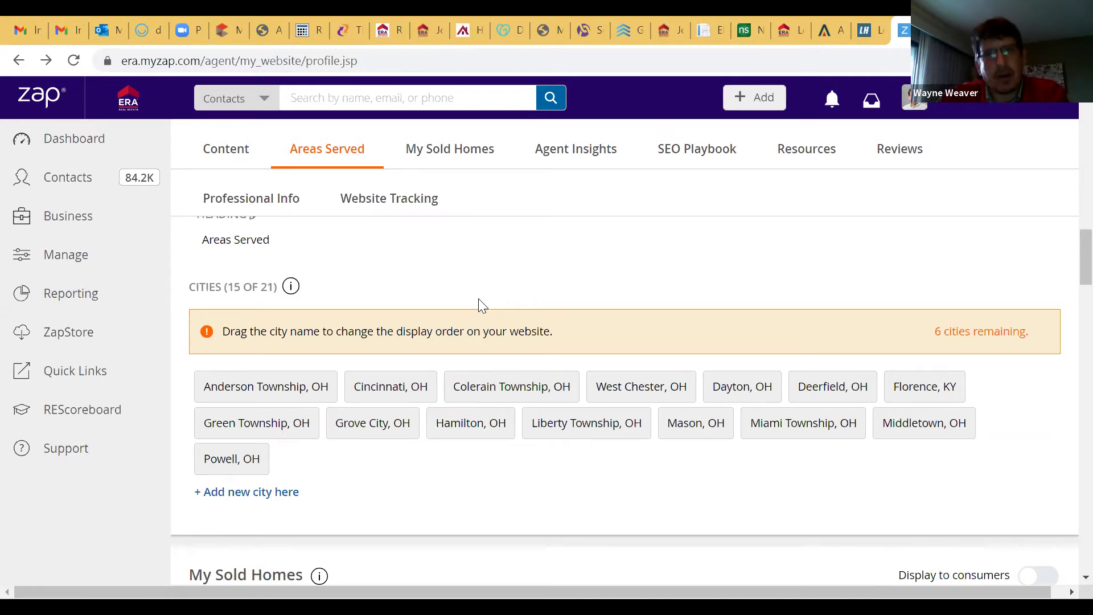
pyautogui.scroll(-1, 490, 476)
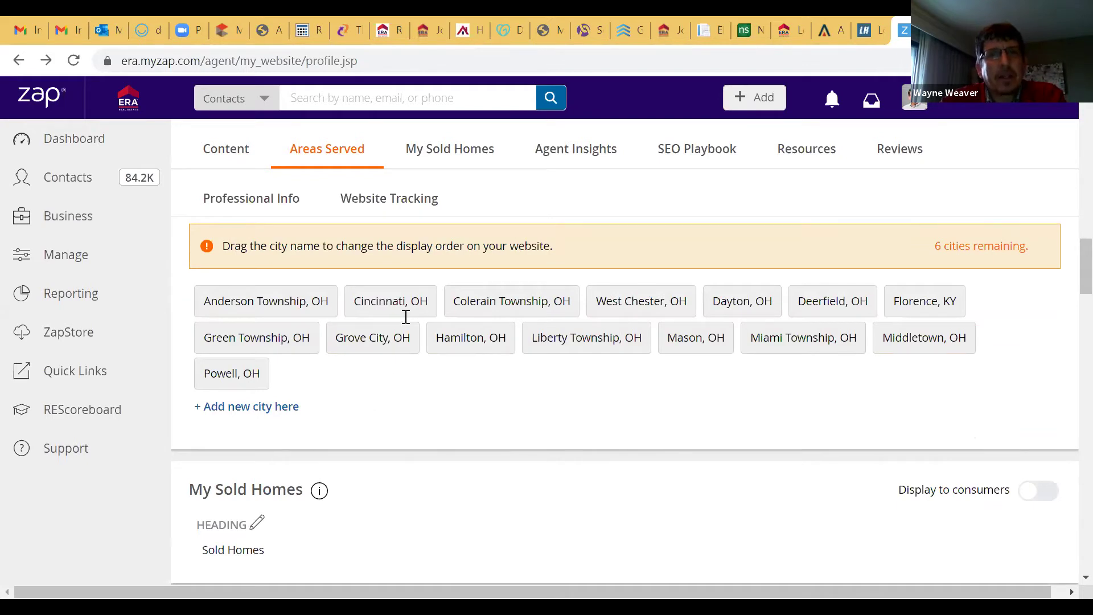
pyautogui.moveTo(402, 308)
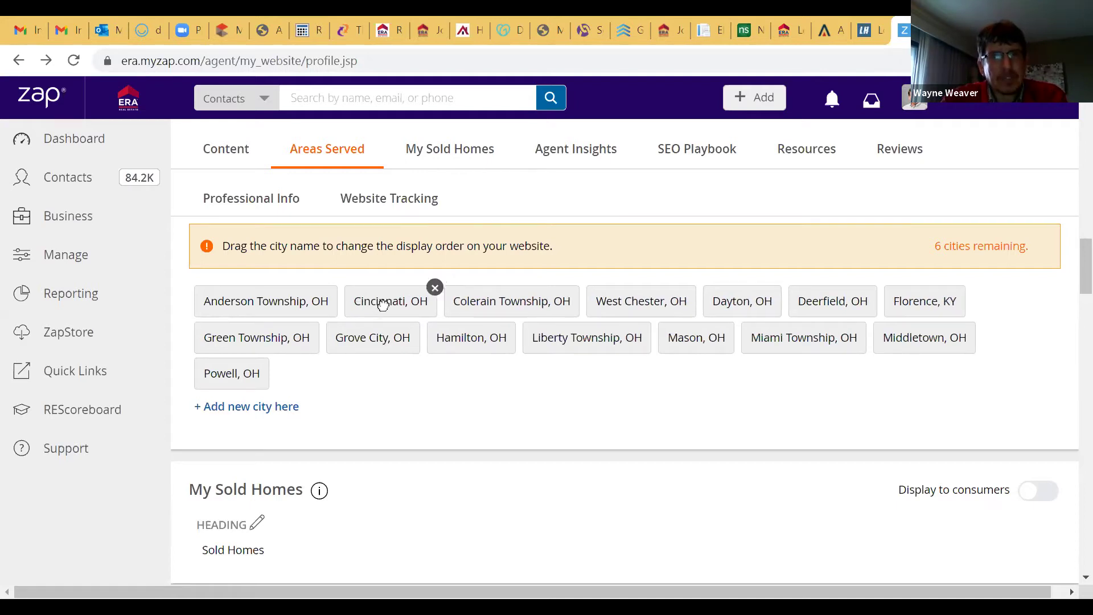
# - Remove the Cincinnati, OH chip, re-add it by typing 'Cin', and dismiss the saved confirmation
pyautogui.click(439, 289)
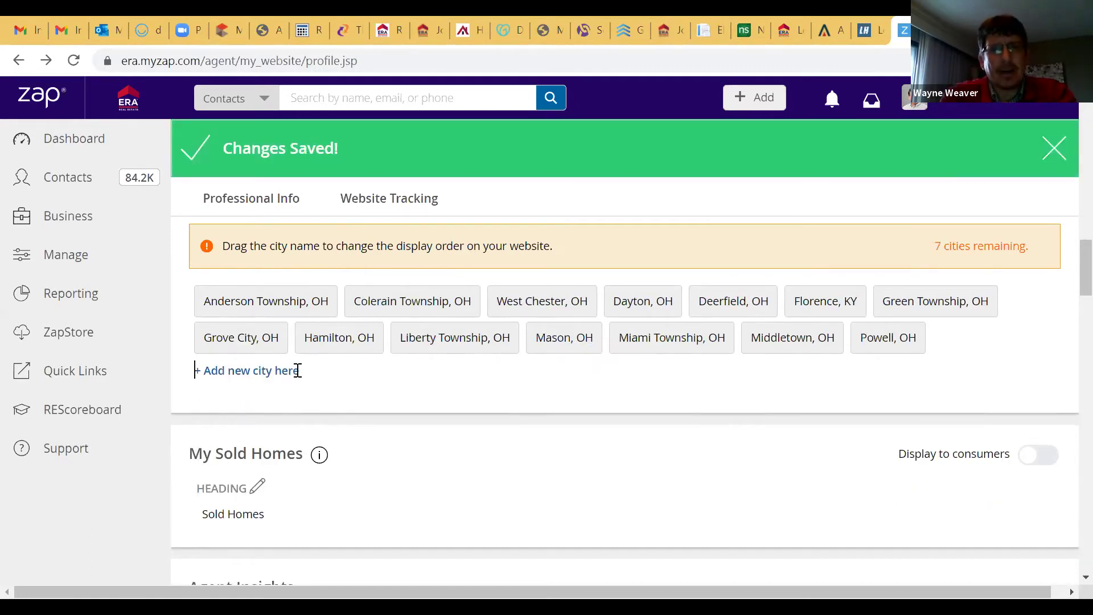
pyautogui.write('Cin')
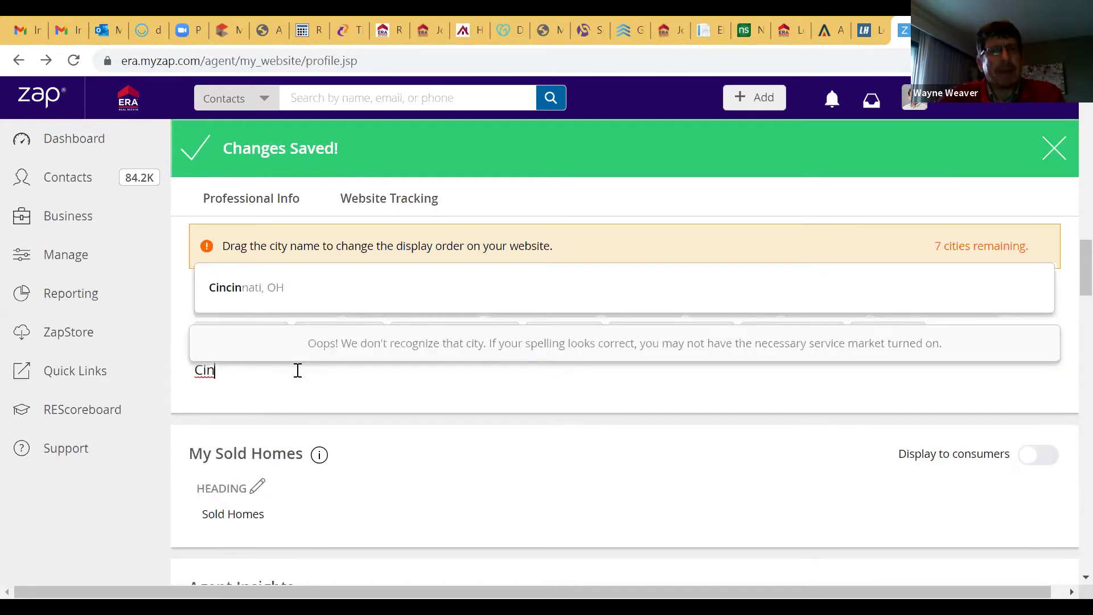
pyautogui.click(252, 288)
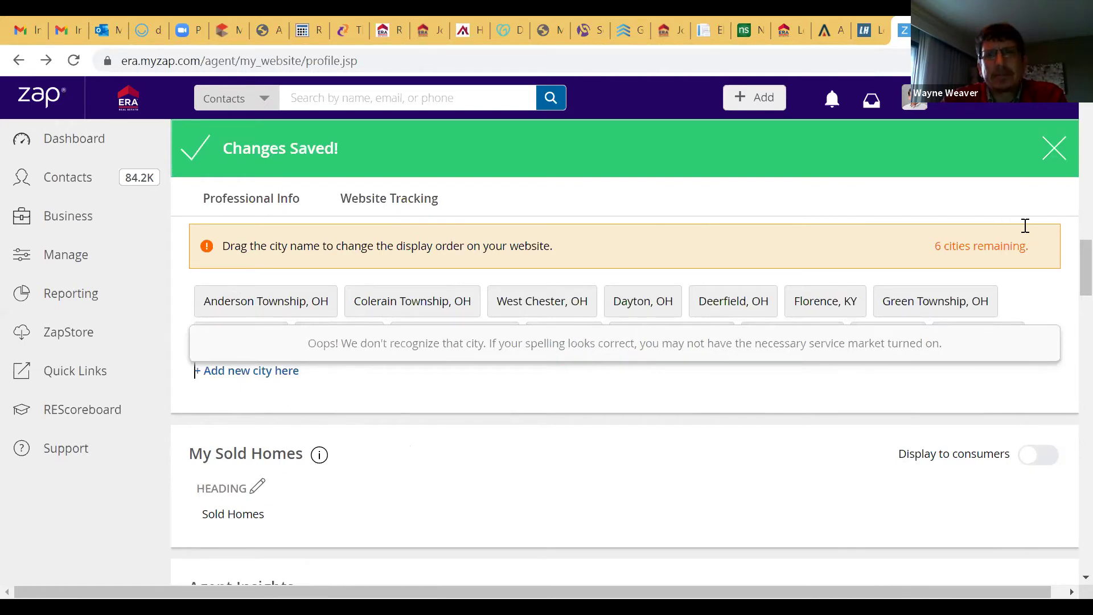
pyautogui.click(1051, 151)
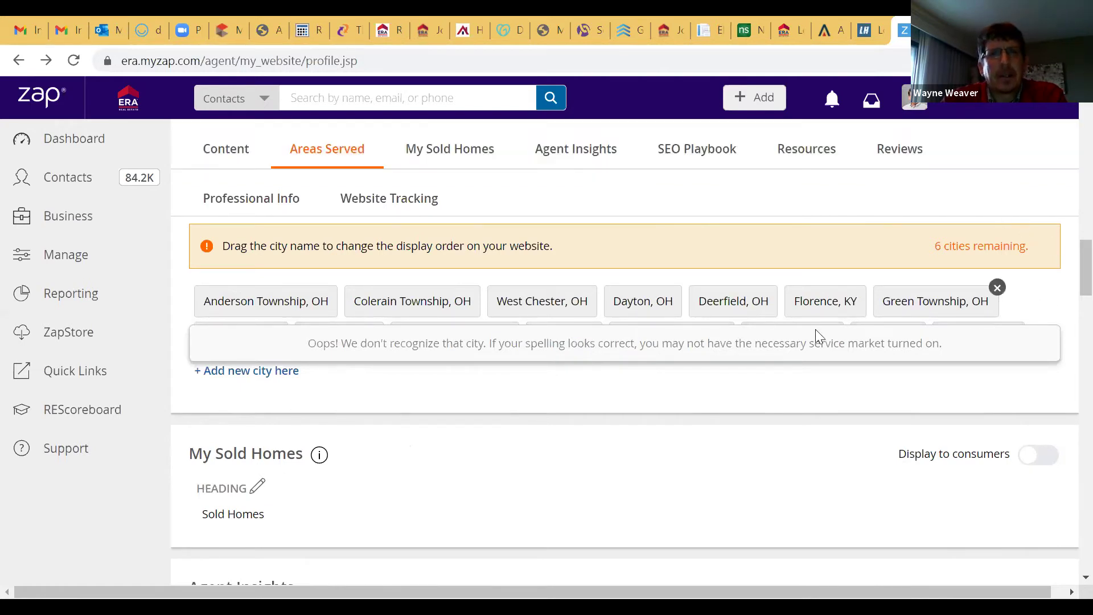
pyautogui.tripleClick(1036, 349)
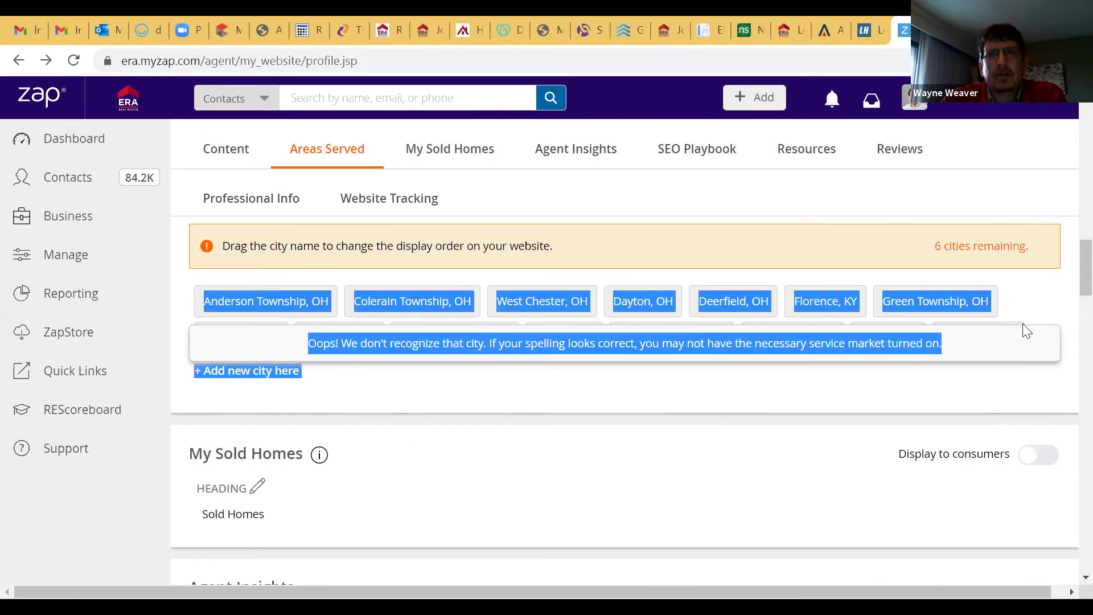
pyautogui.click(1039, 300)
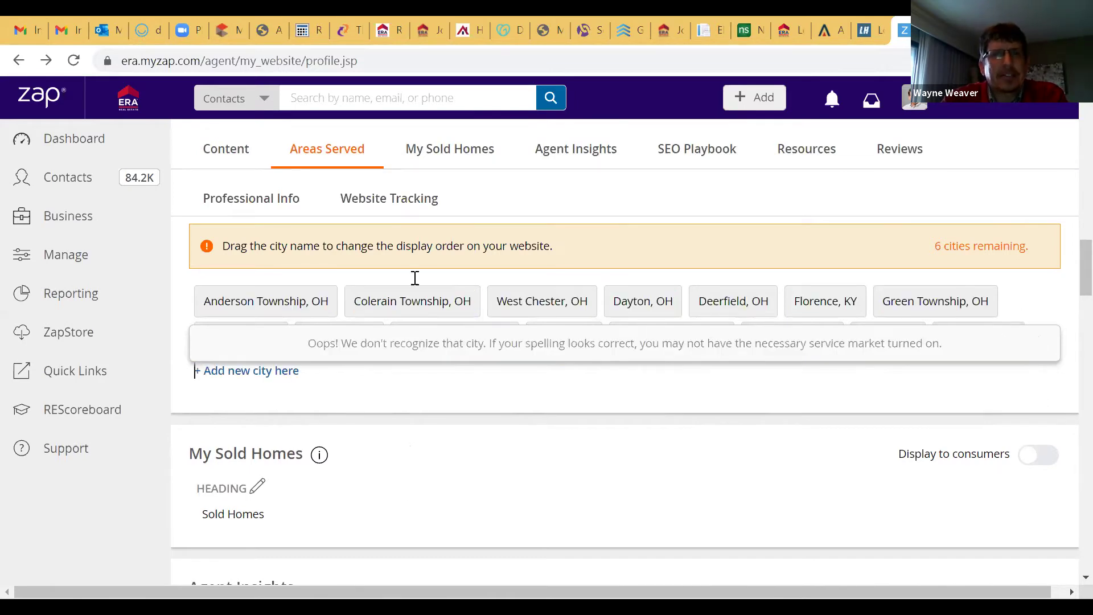
pyautogui.scroll(3, 465, 276)
pyautogui.scroll(-3, 336, 356)
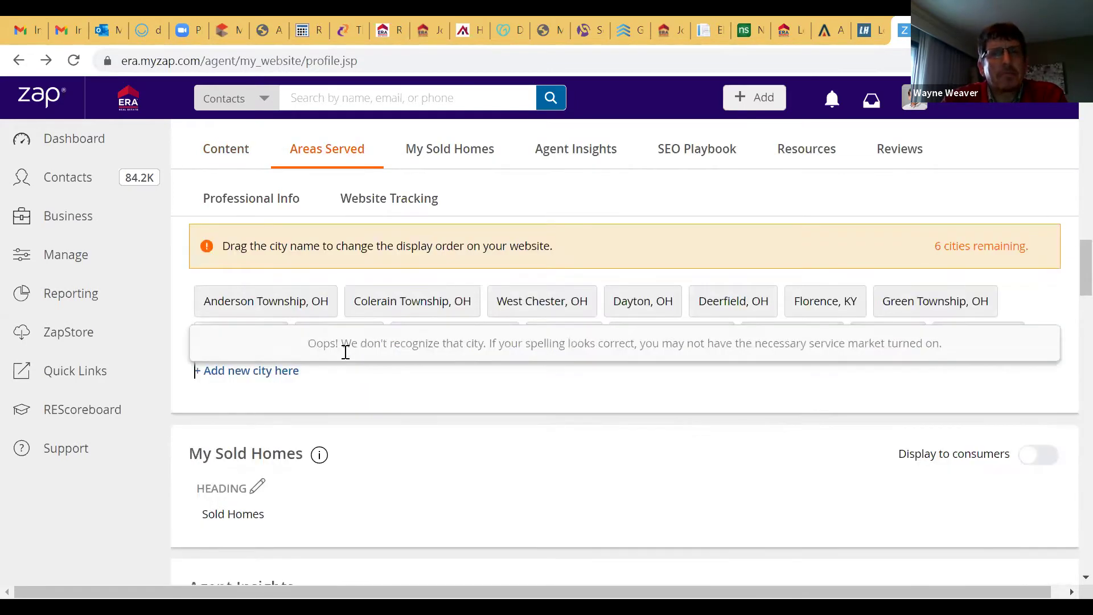
# - Type 'Wester' in the new city field and add Westerville, OH to the areas served
pyautogui.click(287, 377)
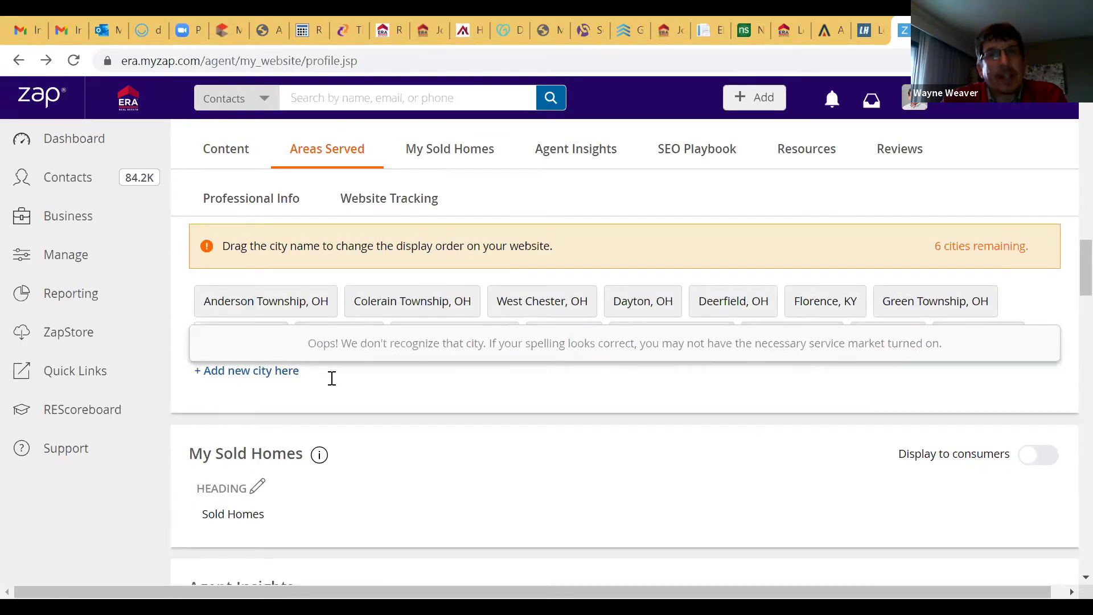
pyautogui.write('West')
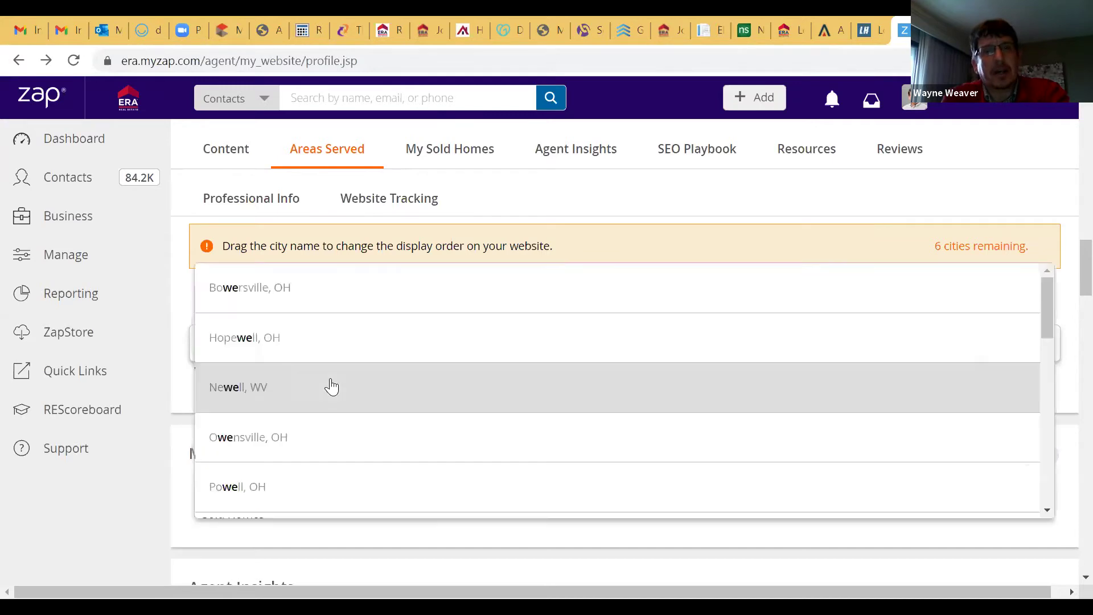
pyautogui.write('er')
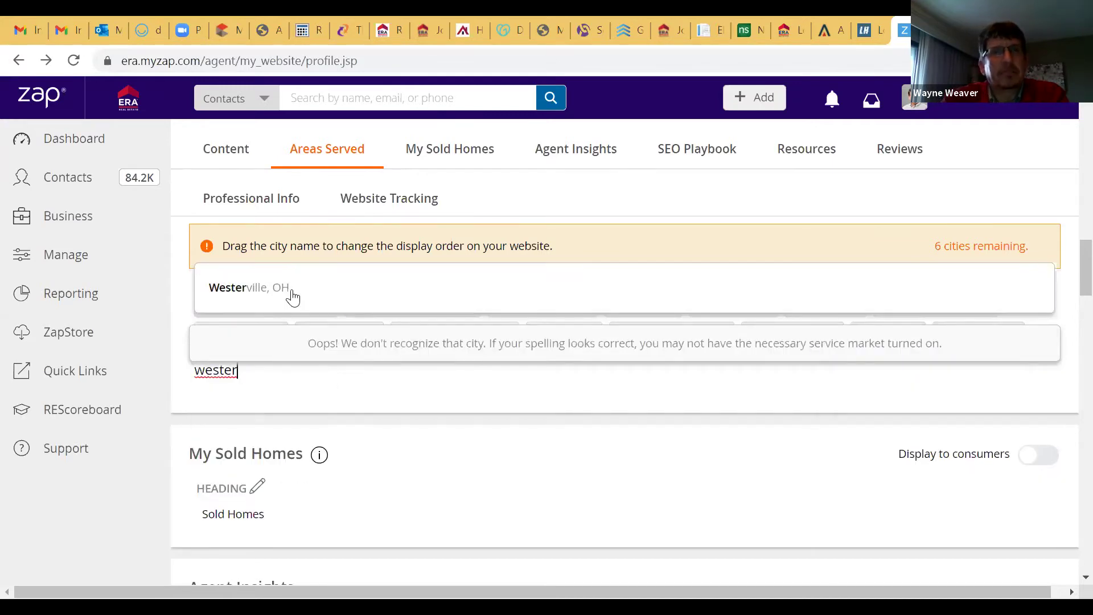
pyautogui.click(280, 287)
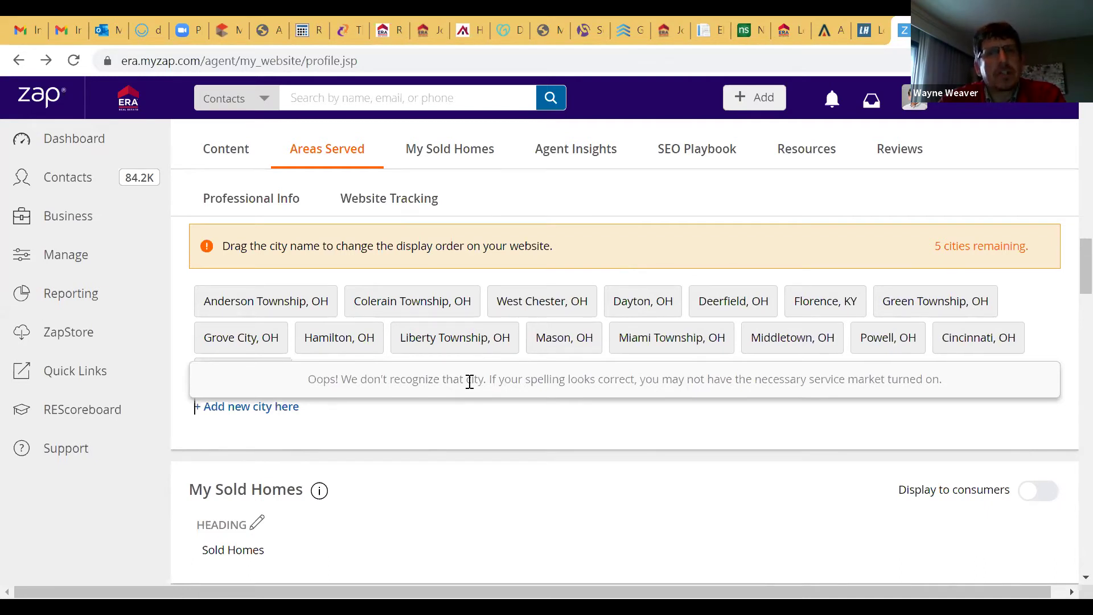
pyautogui.scroll(-3, 471, 388)
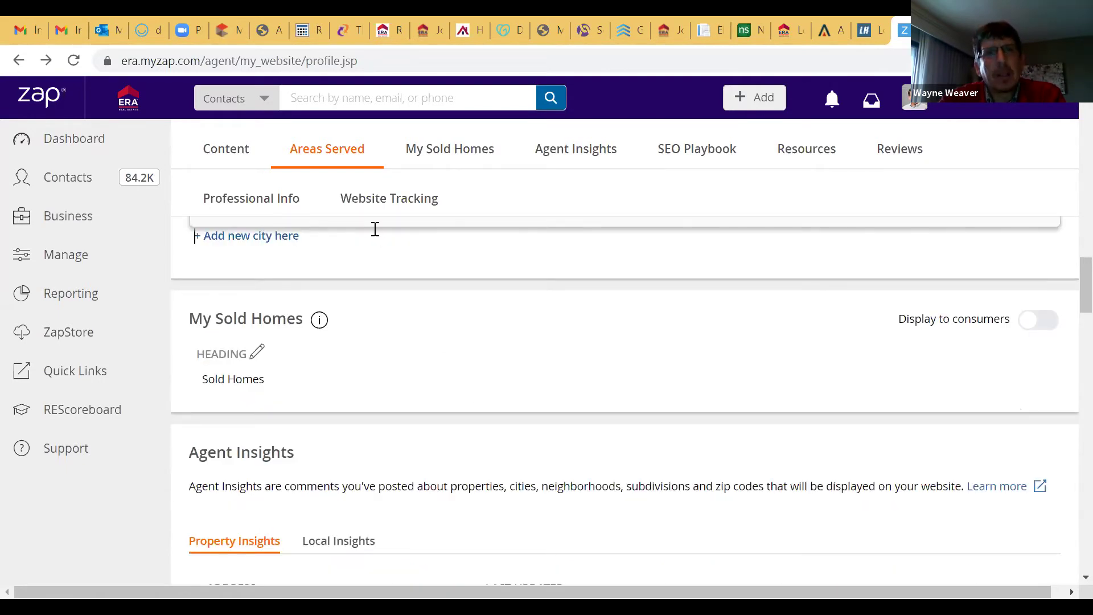
pyautogui.scroll(-2, 283, 250)
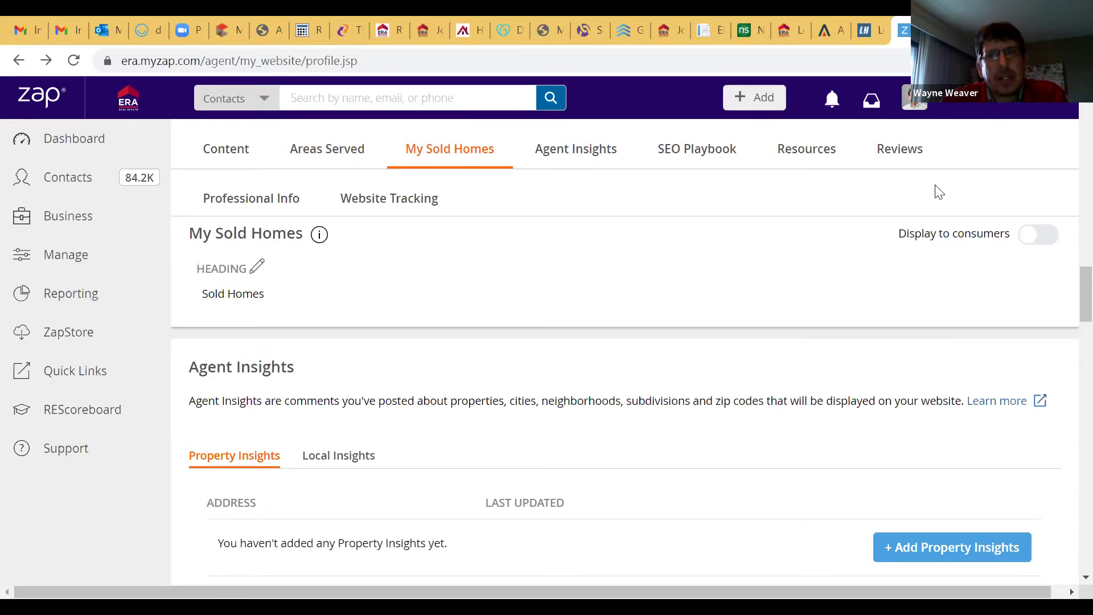
pyautogui.click(1051, 242)
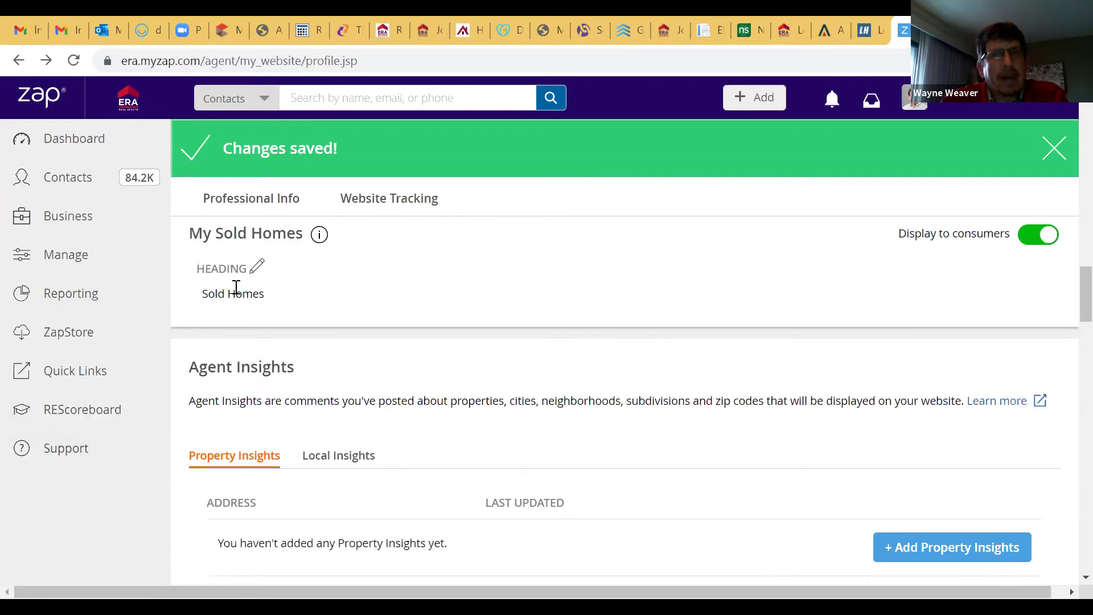
pyautogui.click(1028, 236)
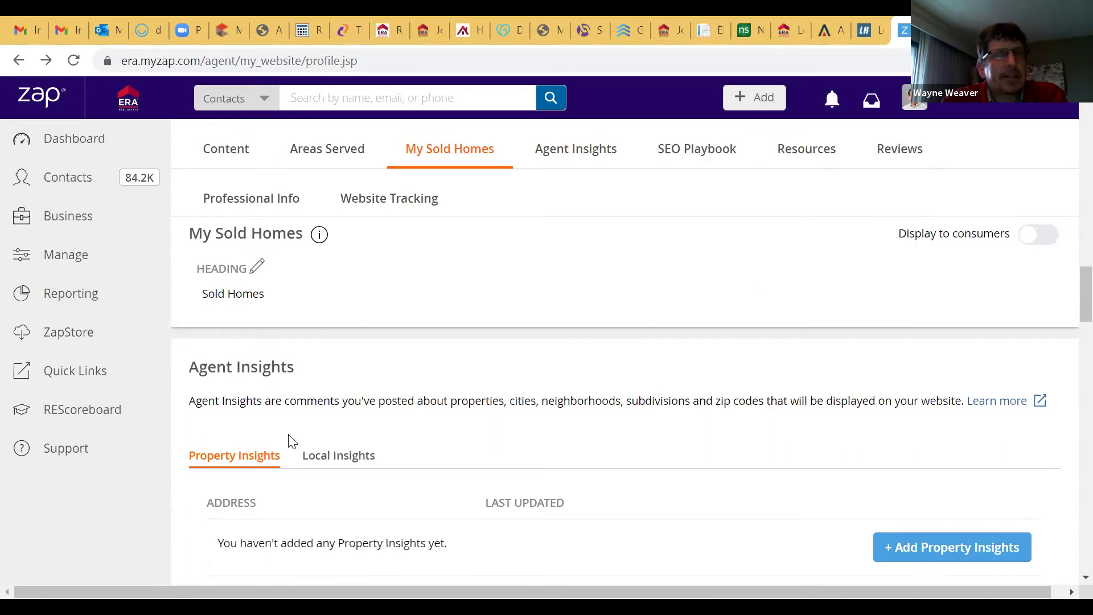
pyautogui.scroll(-2, 291, 440)
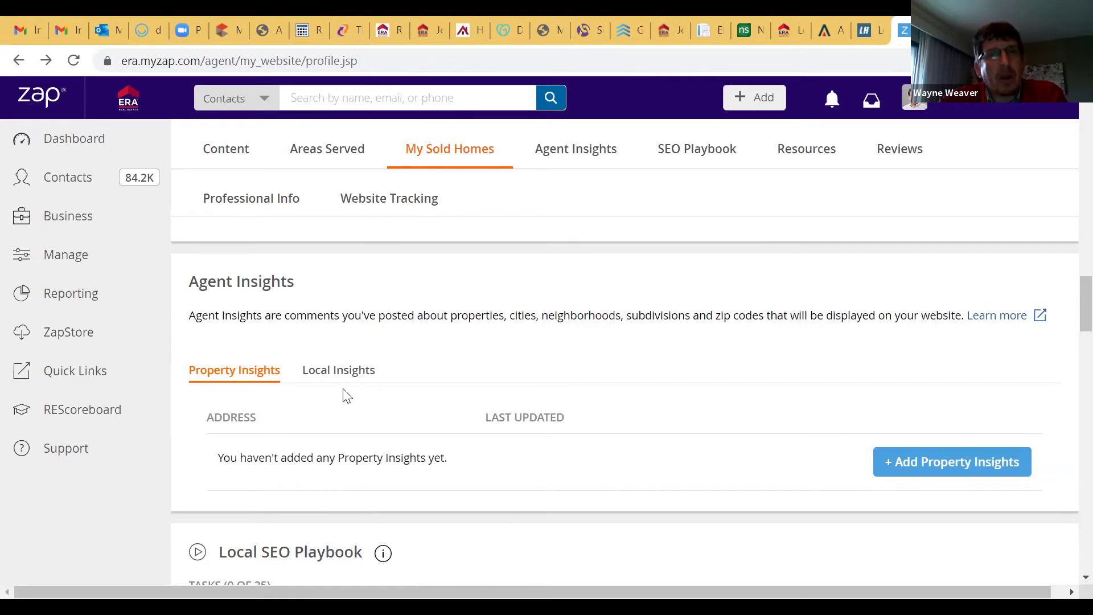
# - Scroll past Agent Insights to the Local SEO Playbook showing 0 of 25 tasks
pyautogui.scroll(-1, 507, 392)
pyautogui.scroll(-1, 510, 391)
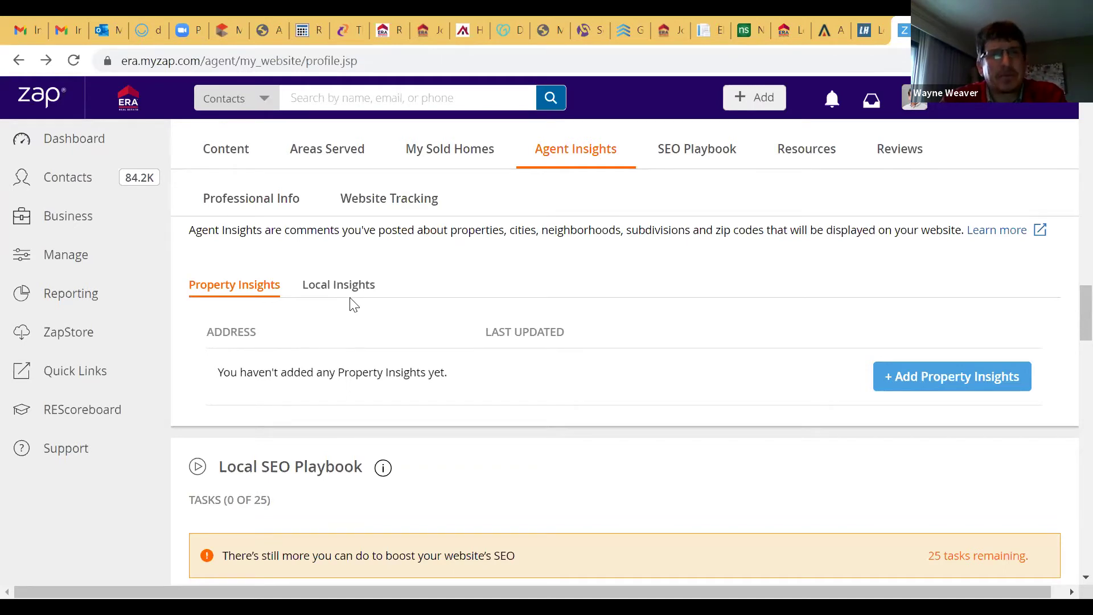
pyautogui.scroll(-2, 349, 297)
pyautogui.scroll(-3, 348, 302)
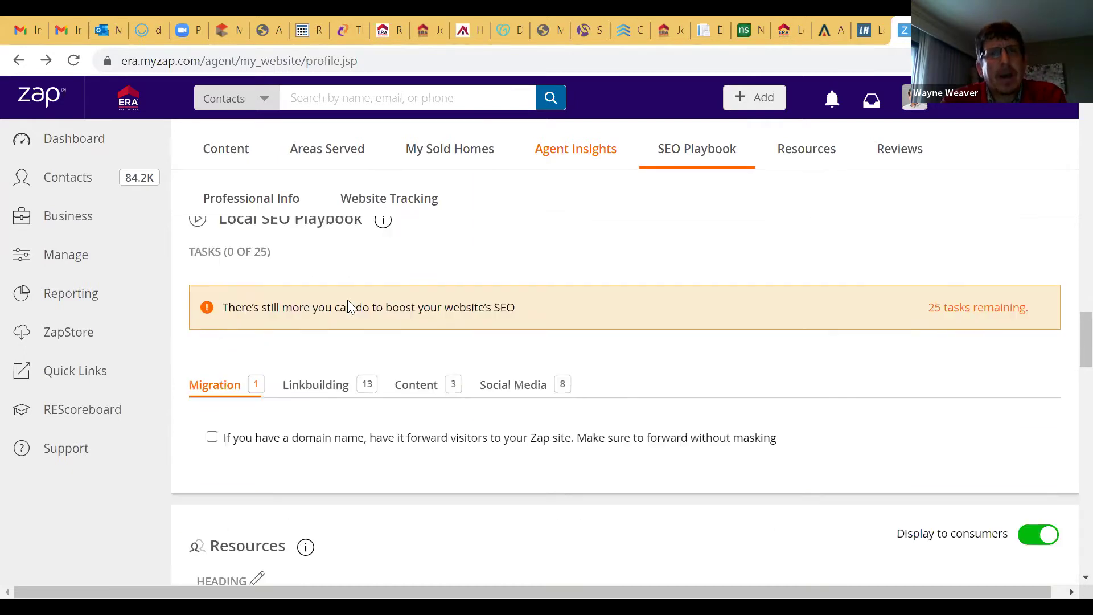
pyautogui.scroll(1, 347, 305)
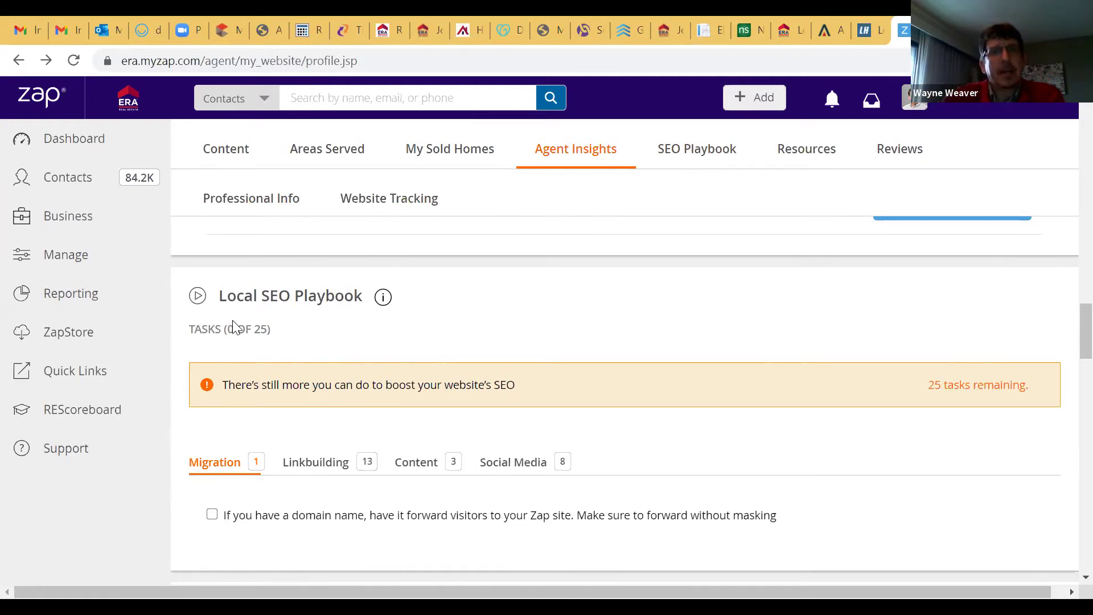
# - View the SEO Playbook's Linkbuilding tasks, then its three Content tasks
pyautogui.scroll(-1, 423, 417)
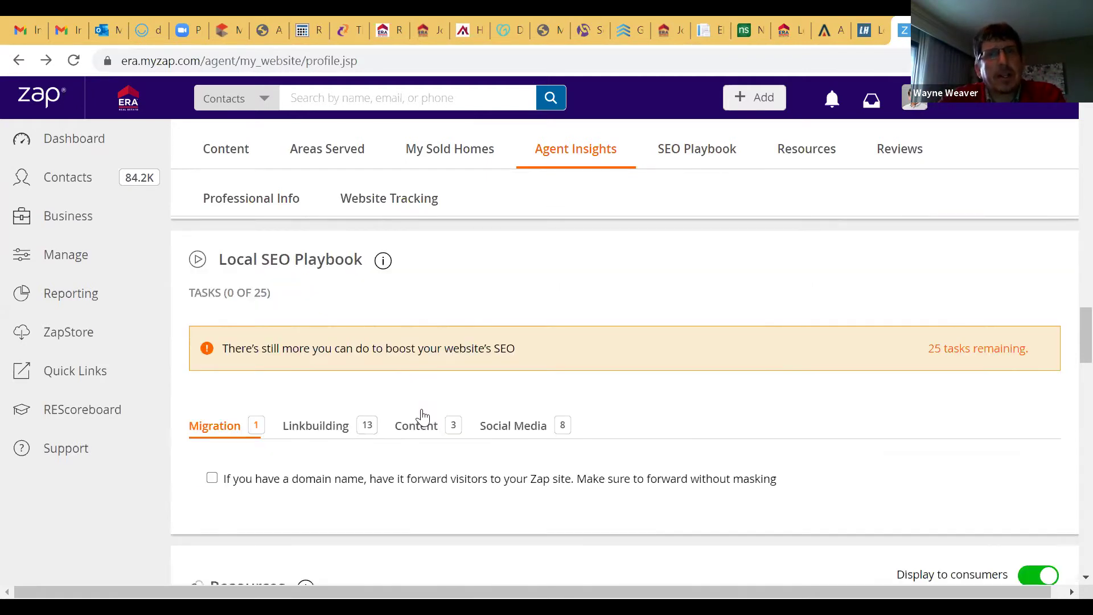
pyautogui.scroll(-1, 422, 417)
pyautogui.click(374, 382)
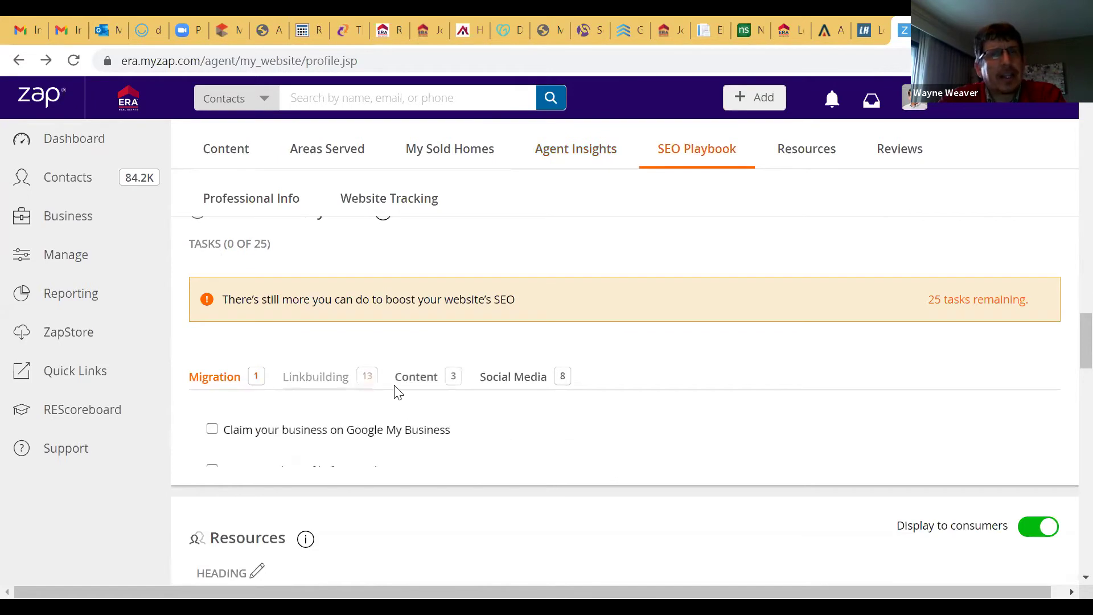
pyautogui.click(447, 382)
pyautogui.scroll(-2, 595, 366)
pyautogui.moveTo(596, 366)
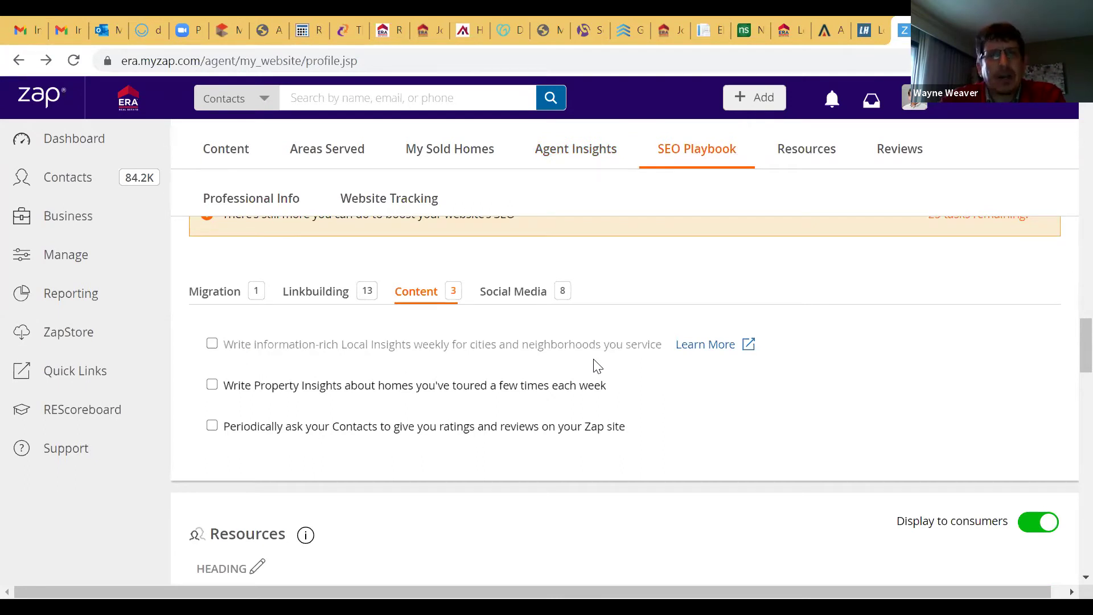
pyautogui.scroll(-2, 672, 347)
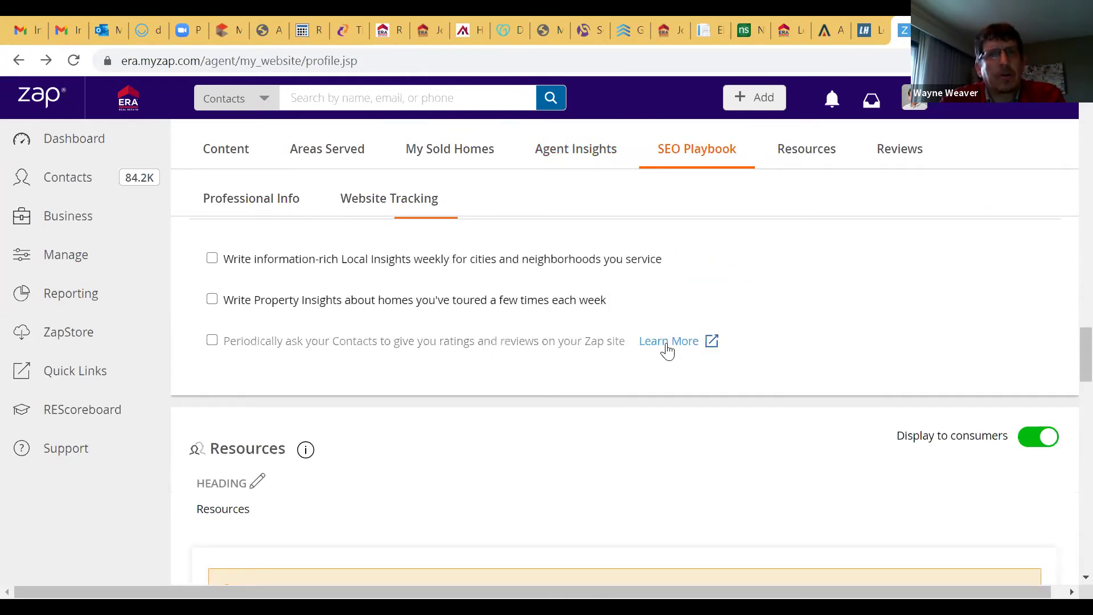
pyautogui.scroll(-2, 666, 345)
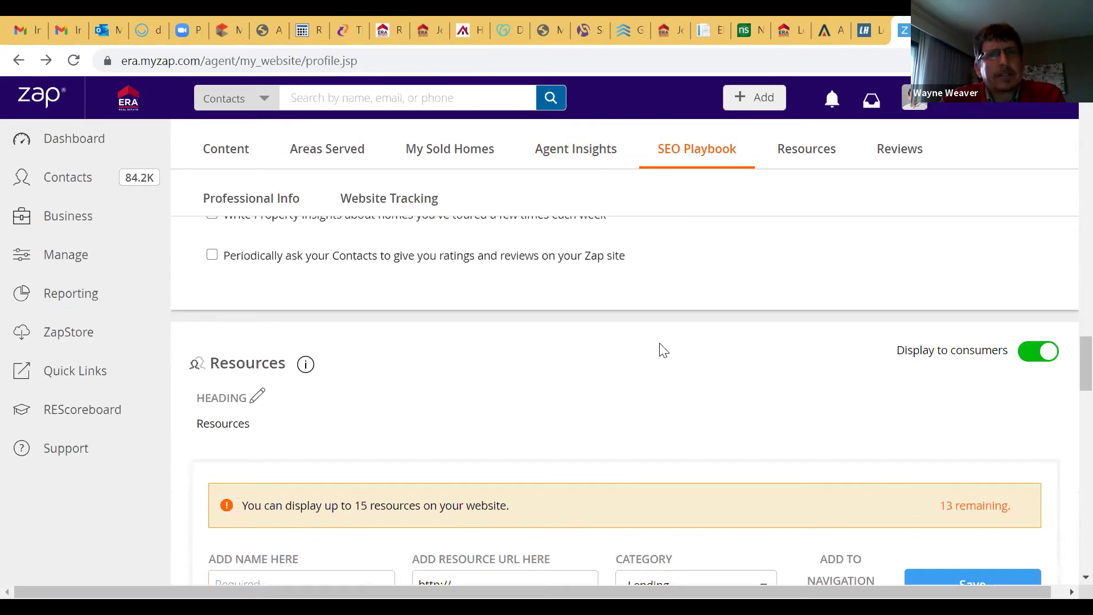
# - Scroll to the Resources table listing What's up in West and Need a mortgage
pyautogui.scroll(-2, 660, 343)
pyautogui.scroll(-1, 660, 349)
pyautogui.scroll(1, 660, 349)
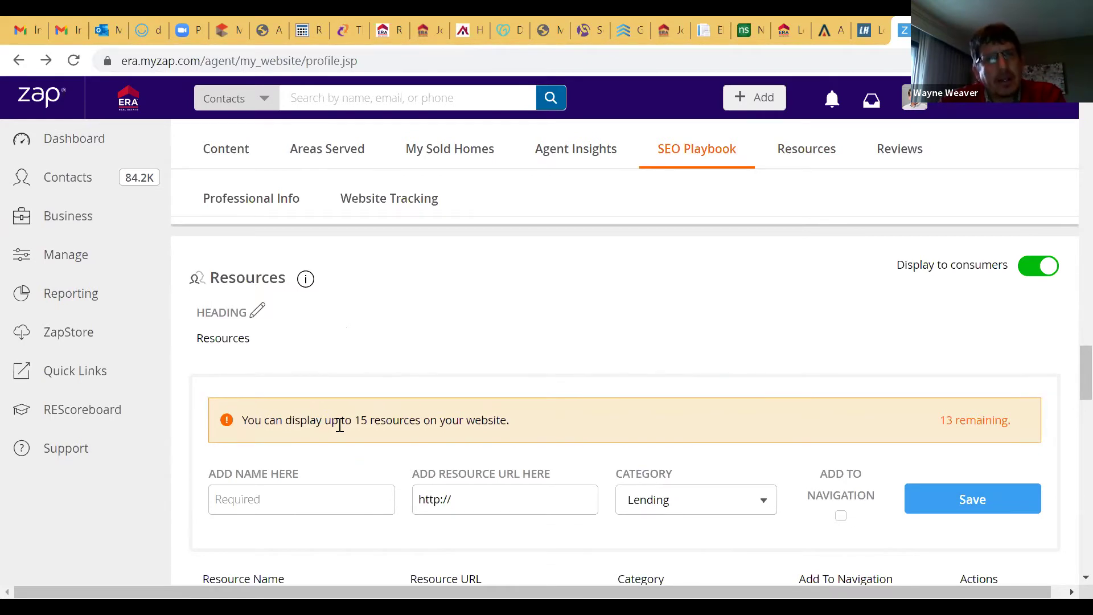
pyautogui.scroll(-5, 339, 424)
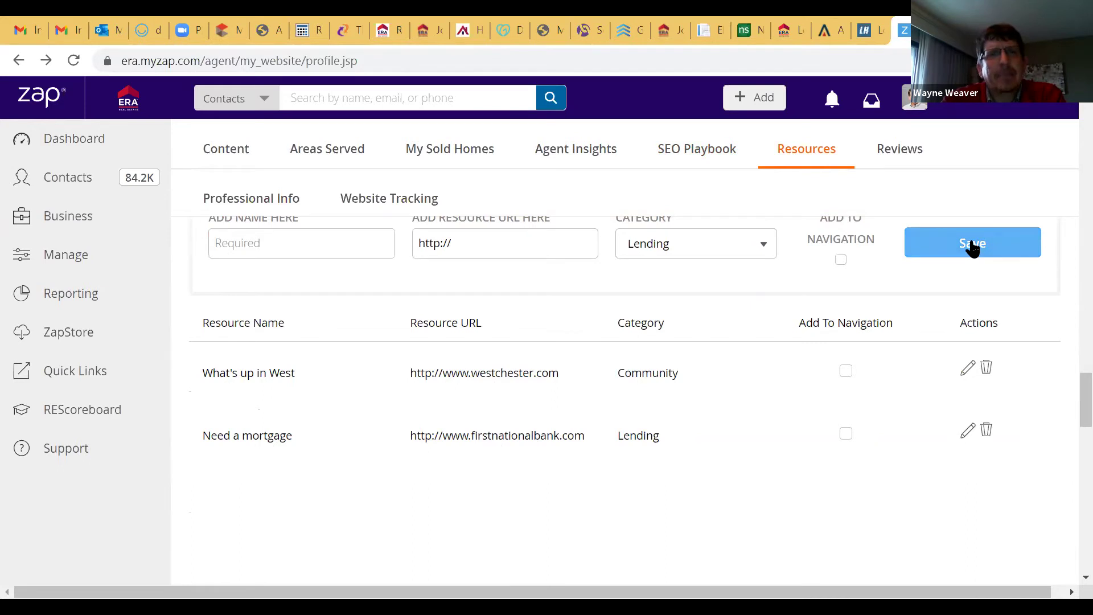
# - Start a new resource named 'Lake Wayne' with the Community category
pyautogui.click(361, 246)
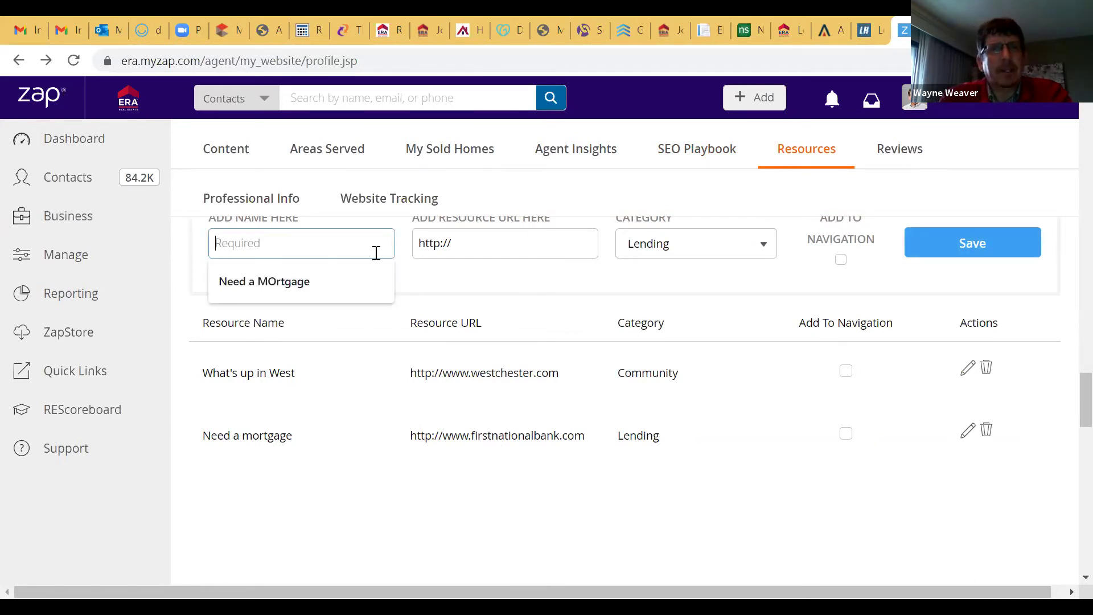
pyautogui.write('Lake W')
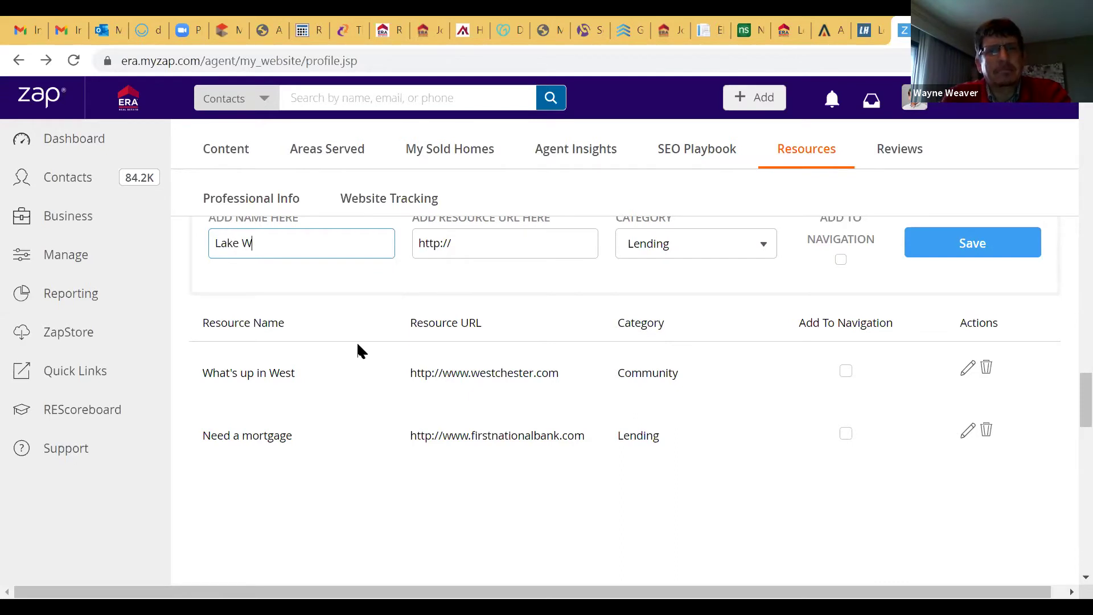
pyautogui.write('ayne')
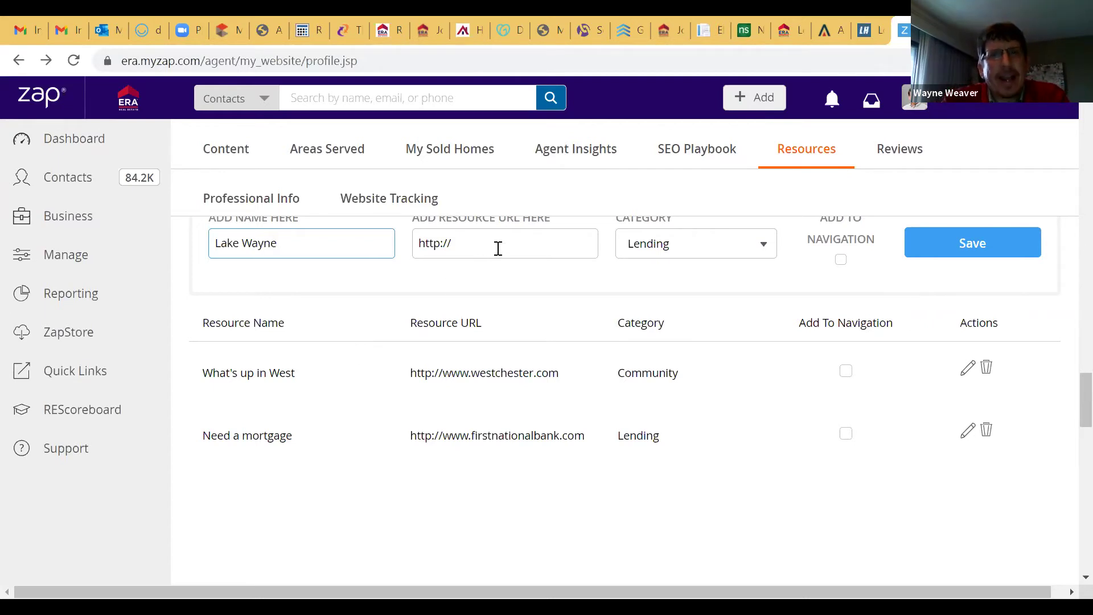
pyautogui.click(718, 249)
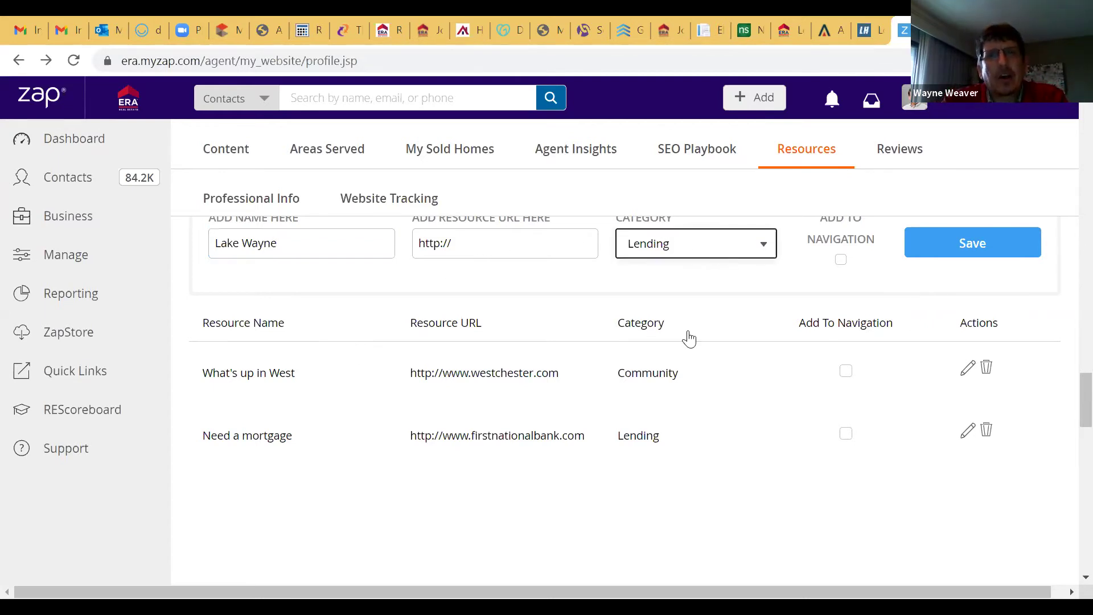
pyautogui.click(672, 370)
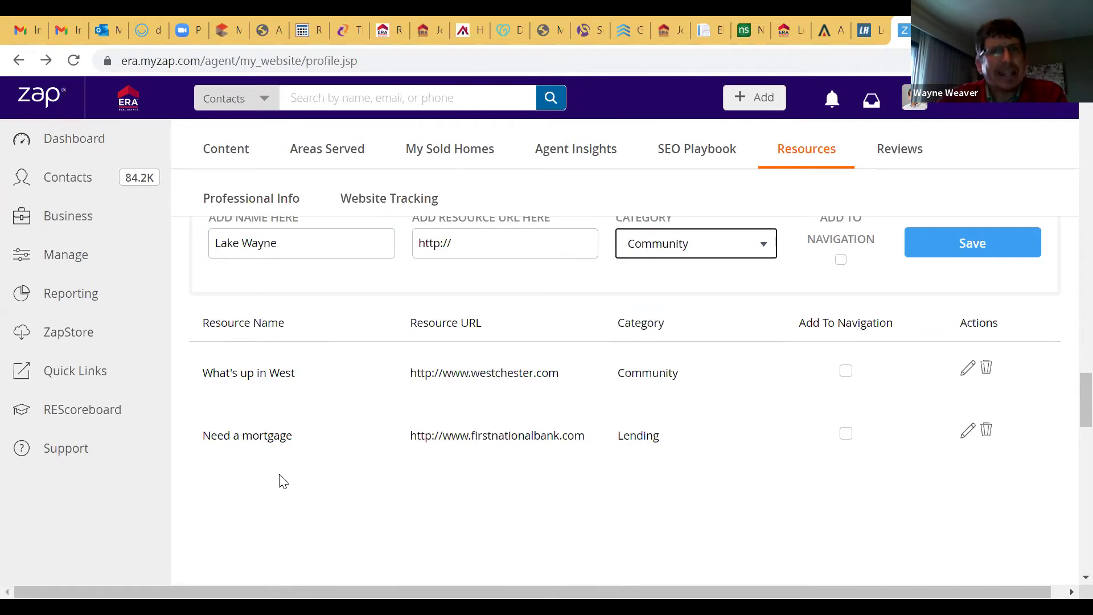
pyautogui.scroll(-3, 349, 407)
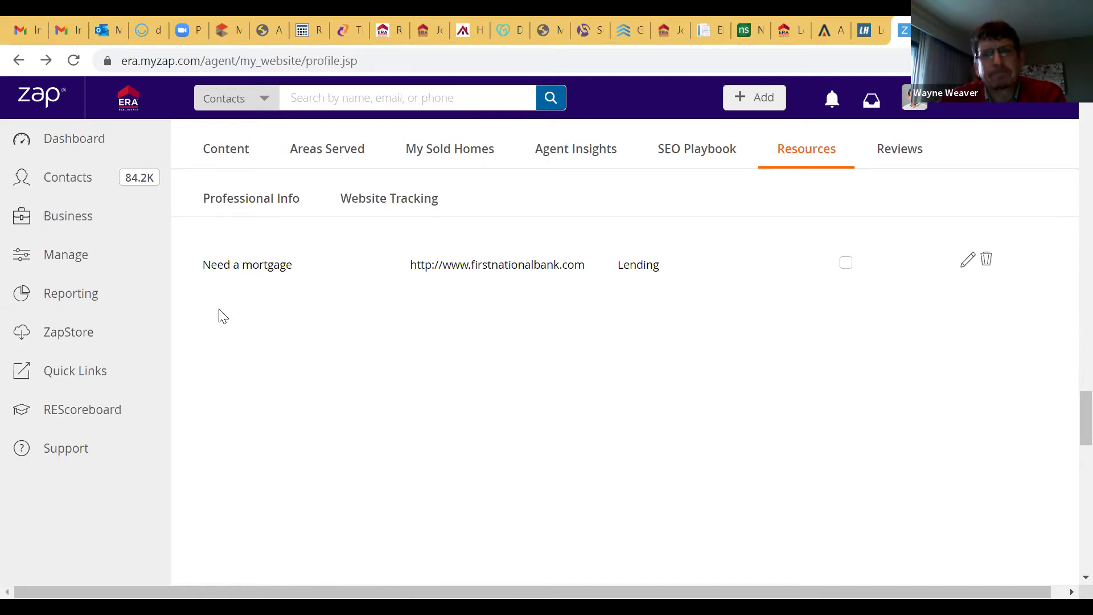
# - Change Lake Wayne's category to Other and try saving with the required custom category field
pyautogui.scroll(6, 289, 317)
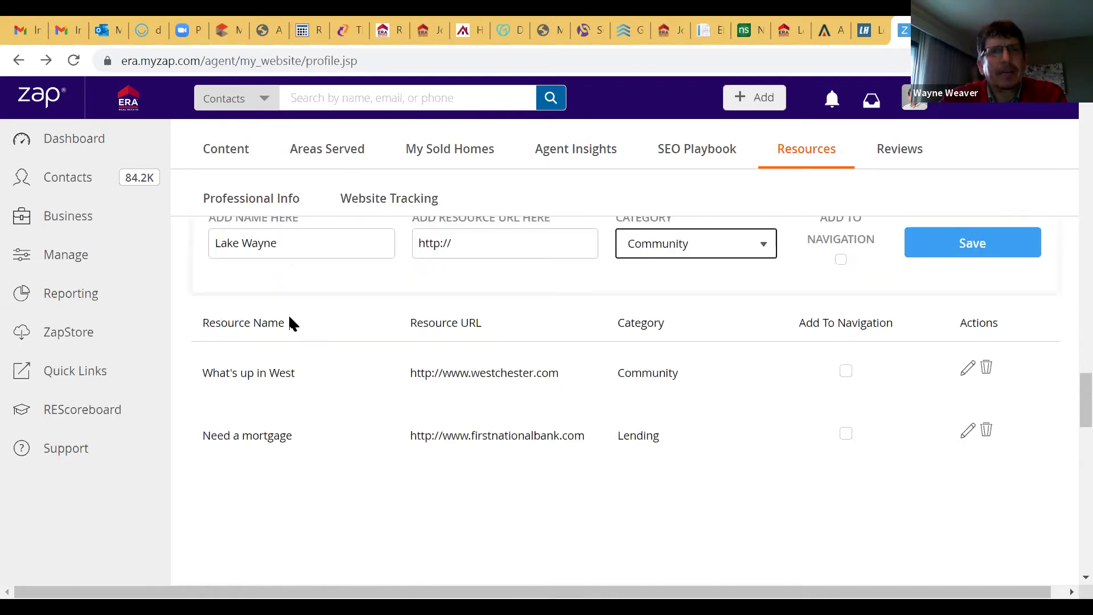
pyautogui.scroll(-1, 284, 399)
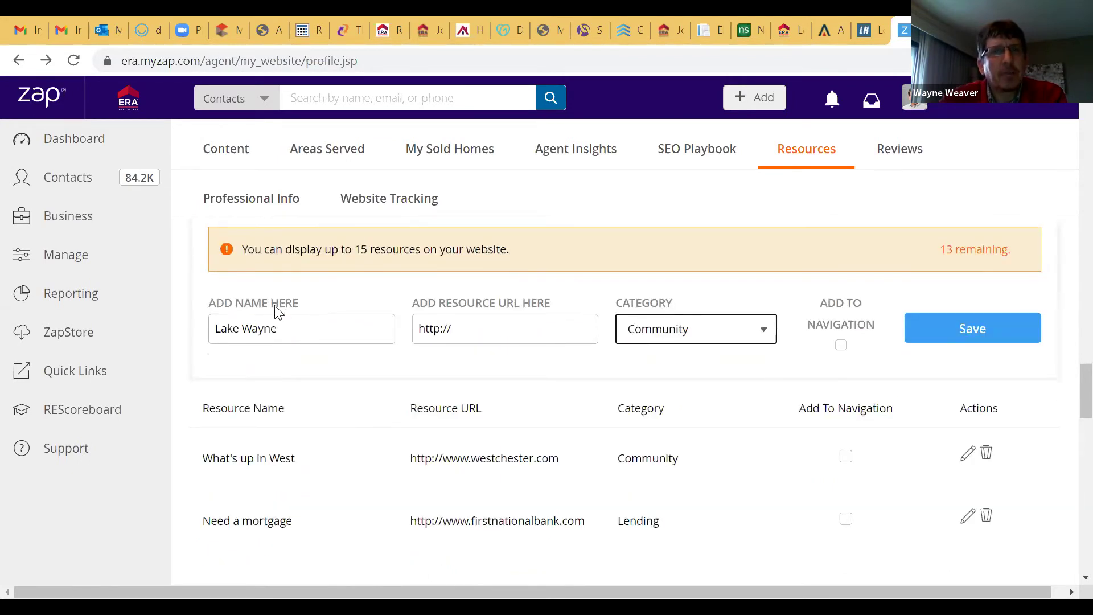
pyautogui.click(290, 329)
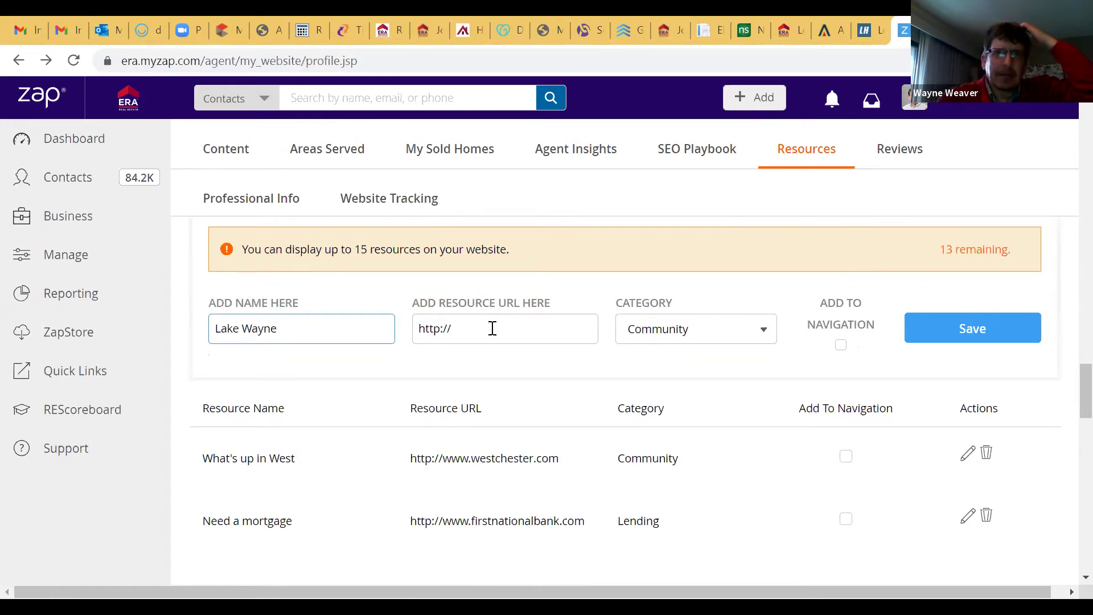
pyautogui.click(722, 332)
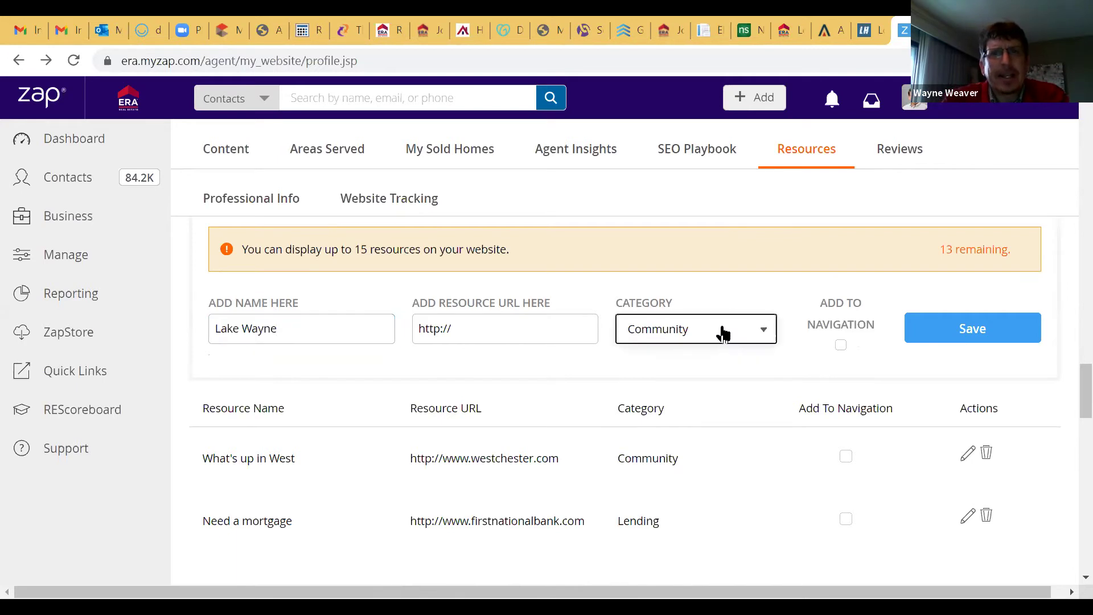
pyautogui.click(722, 333)
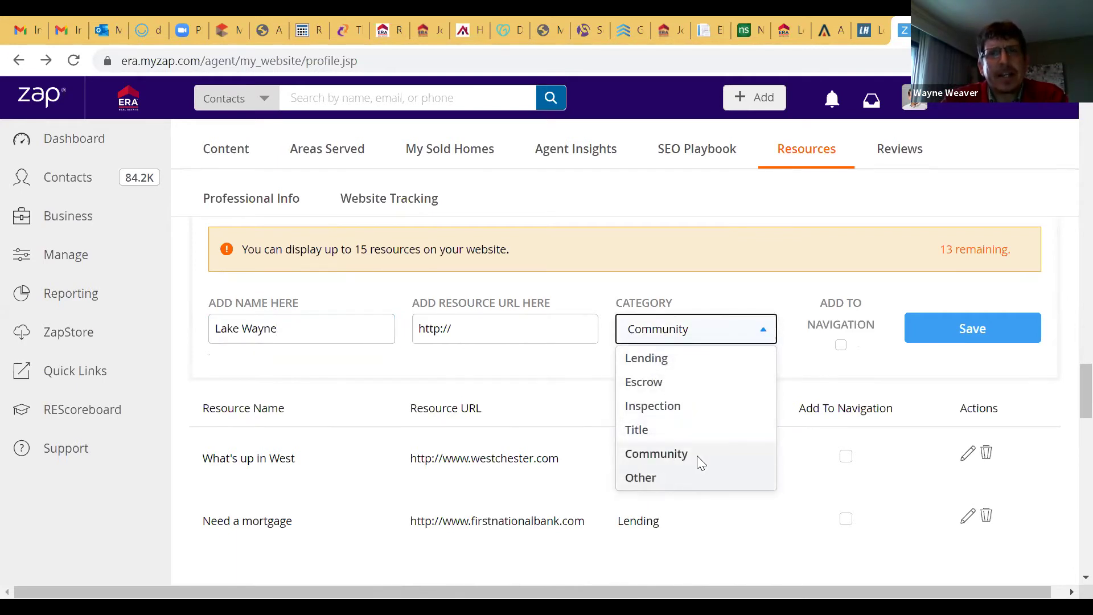
pyautogui.click(686, 477)
pyautogui.click(737, 348)
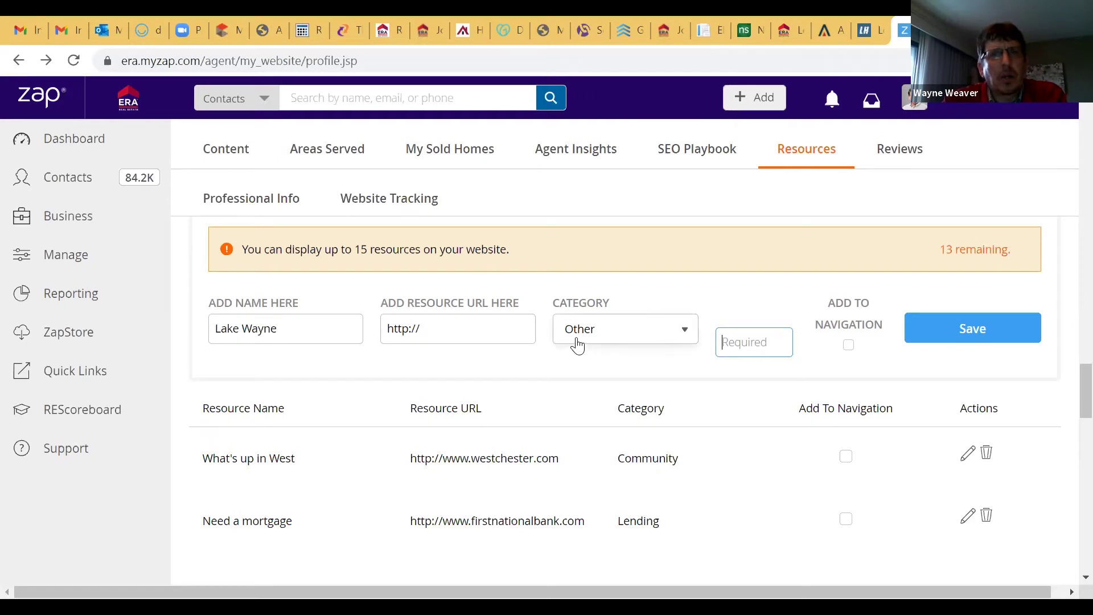
pyautogui.click(930, 349)
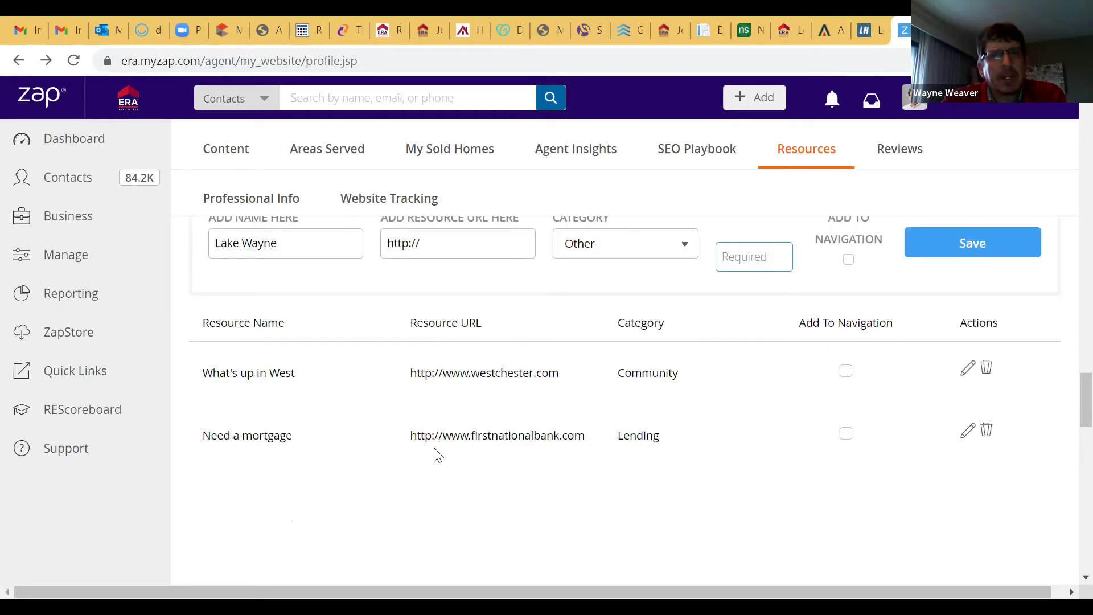
pyautogui.scroll(4, 374, 406)
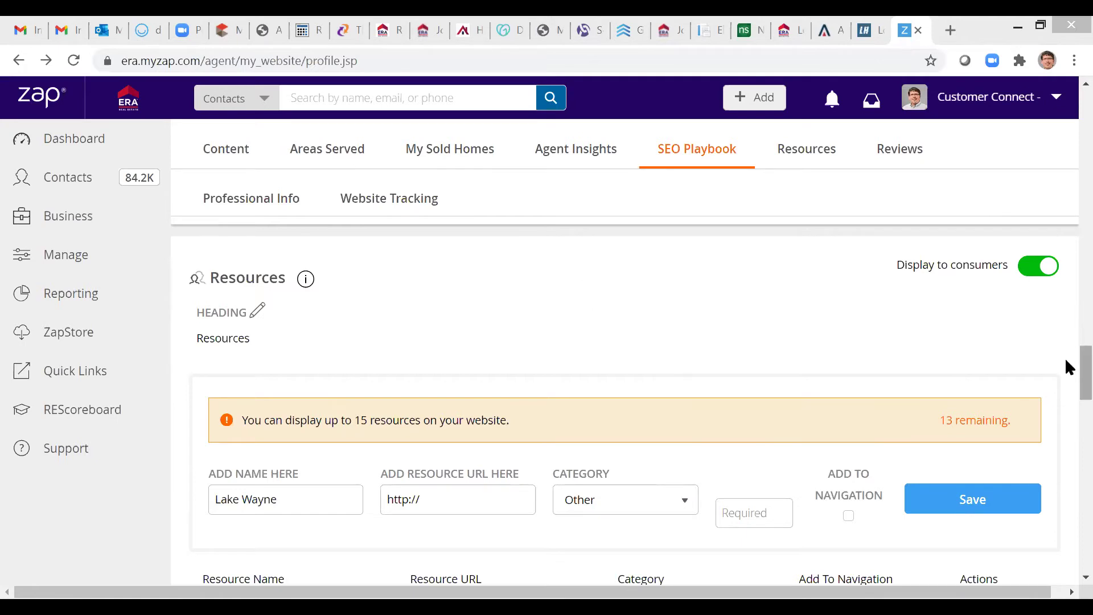
pyautogui.moveTo(1065, 357); pyautogui.dragTo(1065, 268)
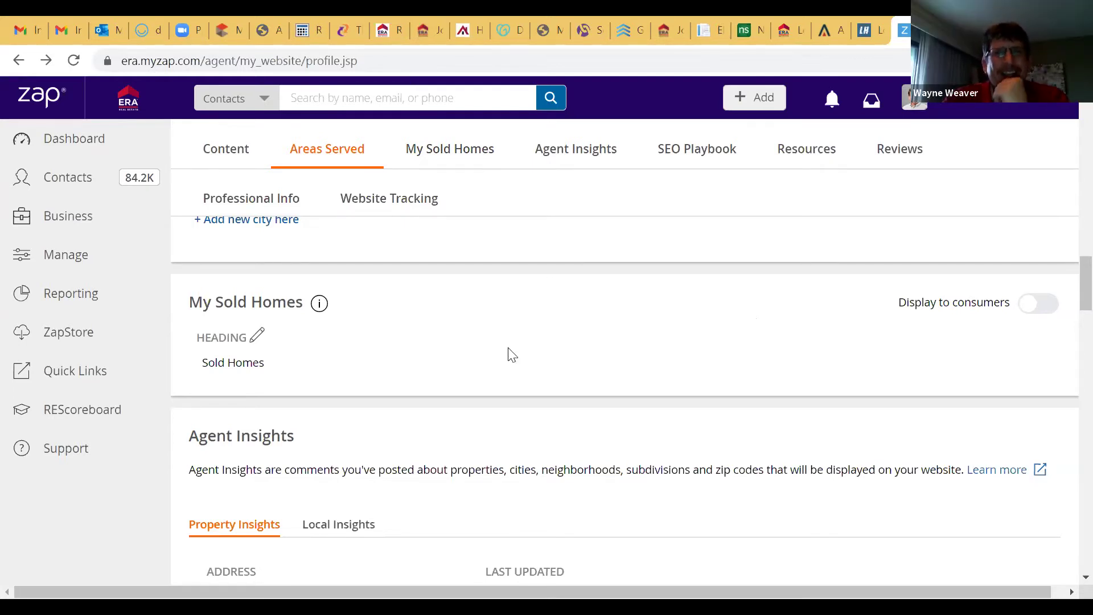
pyautogui.scroll(-3, 514, 374)
pyautogui.scroll(-10, 515, 376)
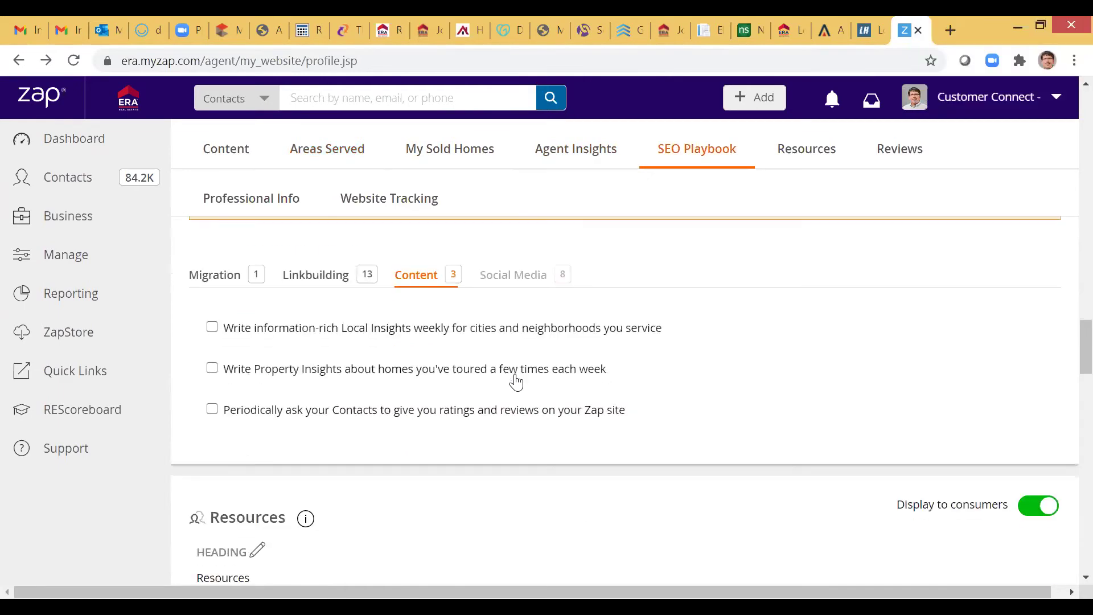
# - Scroll past the Resources table to the Reviews section, showing all reviews with 0.0 of 5 ratings
pyautogui.scroll(-10, 518, 380)
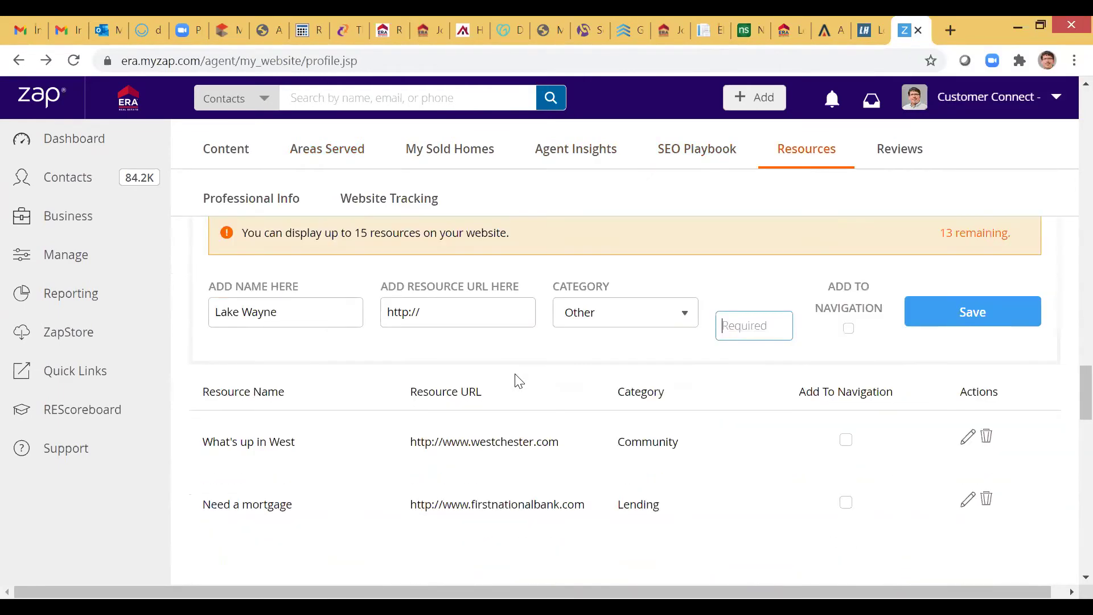
pyautogui.scroll(-5, 519, 380)
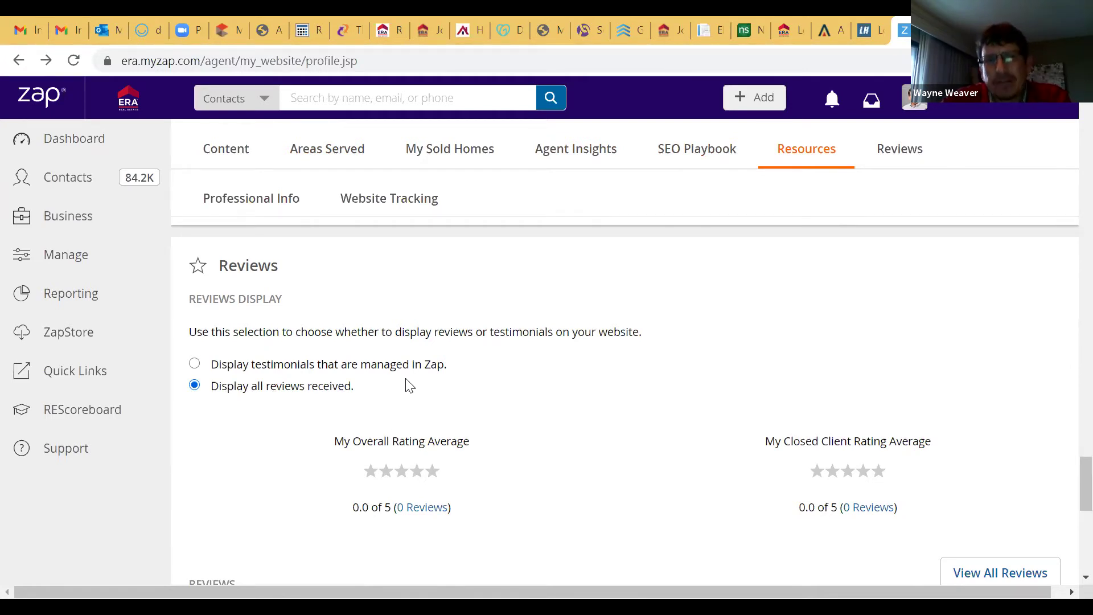
pyautogui.scroll(-1, 407, 383)
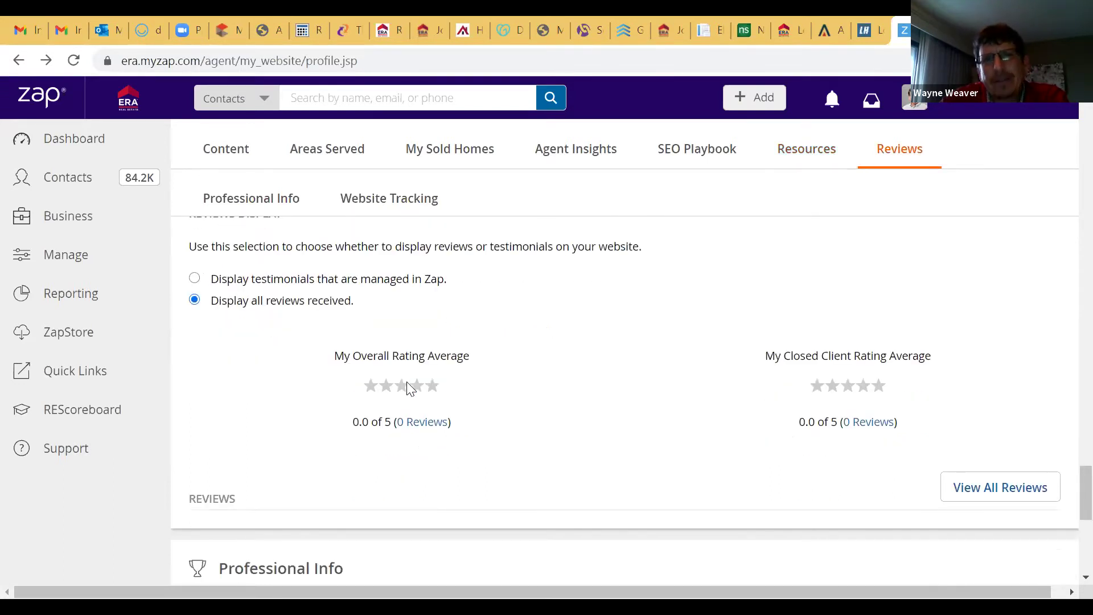
pyautogui.scroll(1, 408, 387)
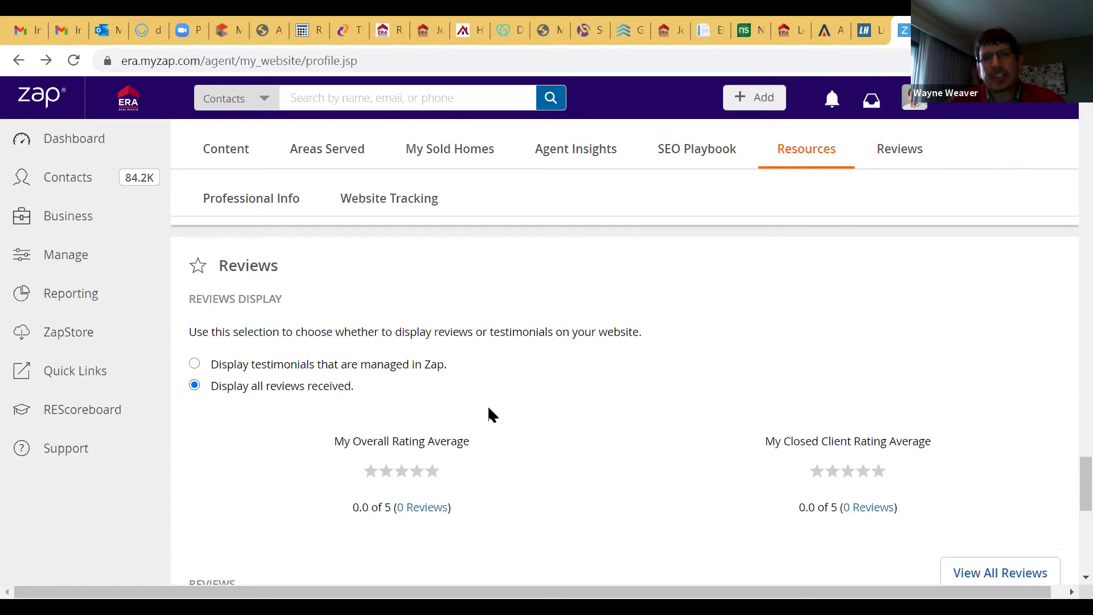
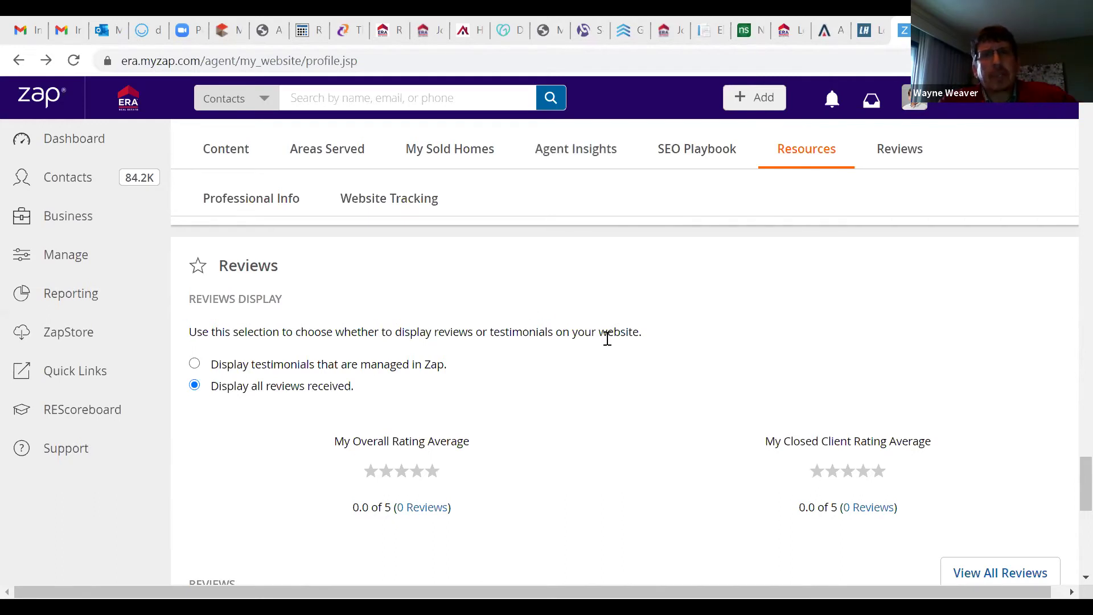
# - Add and save a My Experience entry 'Agent for 12 years', then view Credentials & Memberships
pyautogui.scroll(-3, 599, 292)
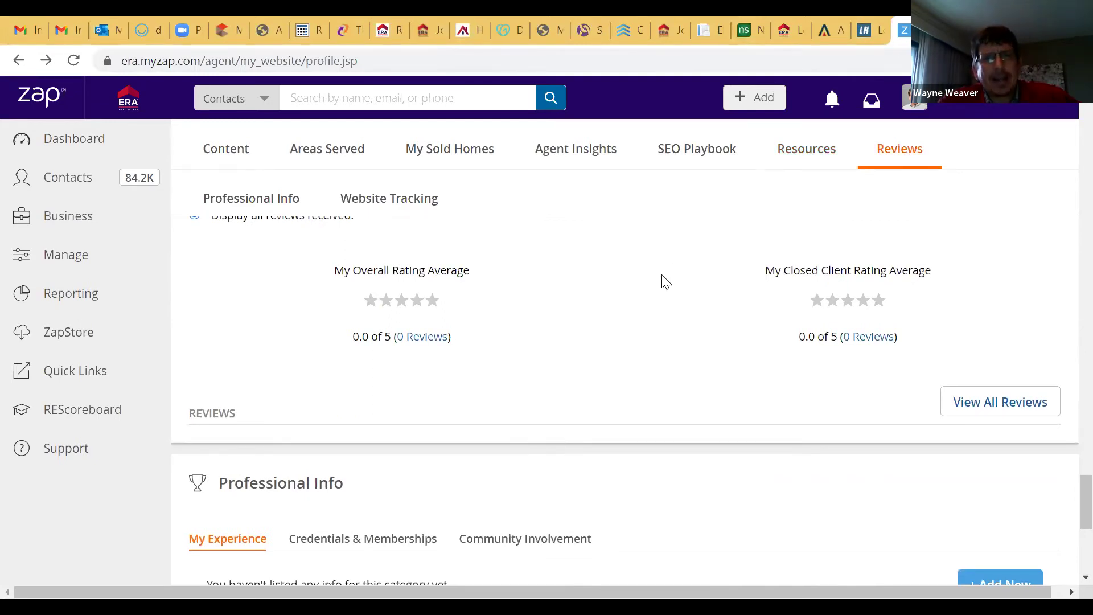
pyautogui.scroll(-2, 663, 280)
pyautogui.scroll(-3, 665, 282)
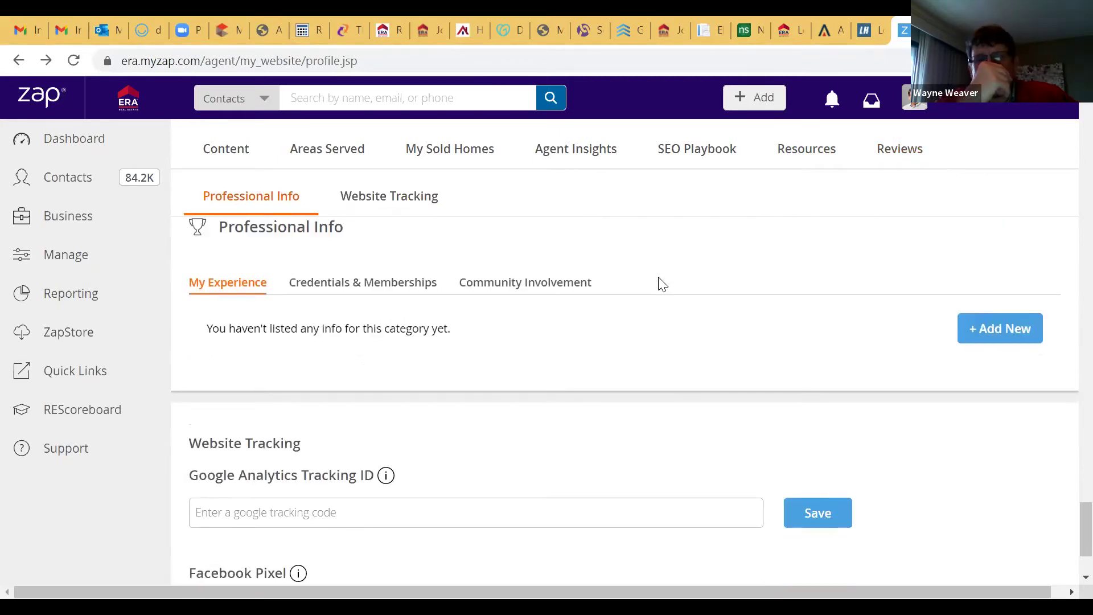
pyautogui.scroll(2, 664, 284)
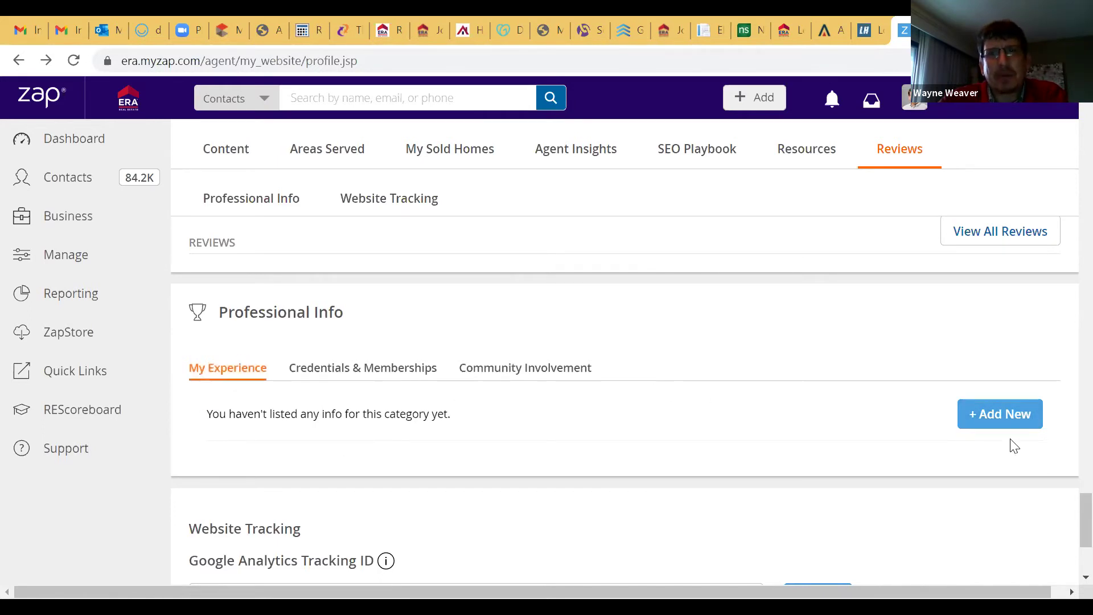
pyautogui.click(1005, 418)
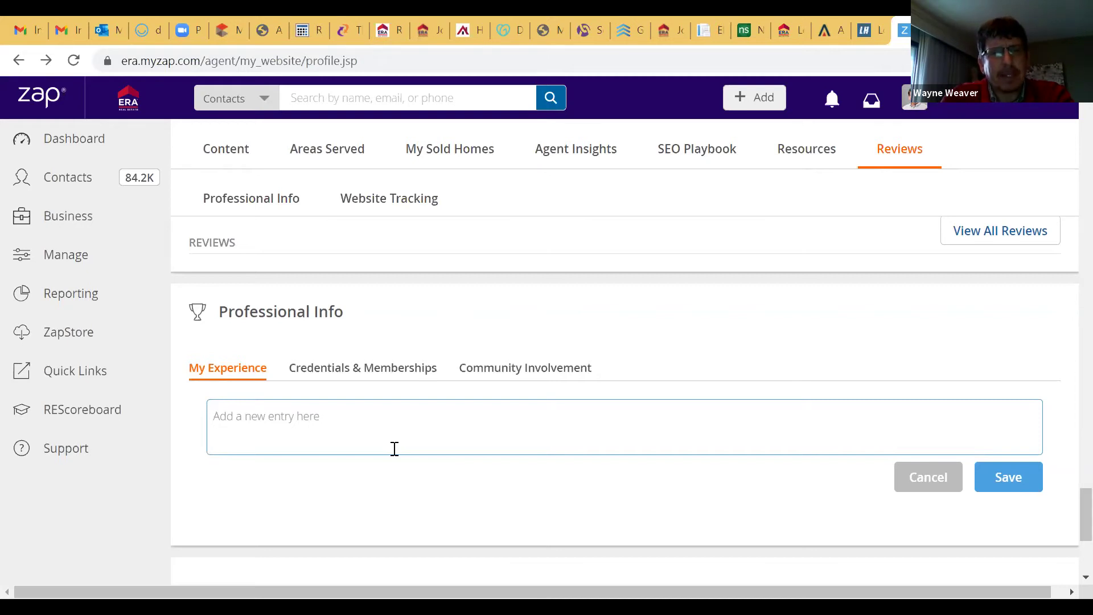
pyautogui.write('Agent ')
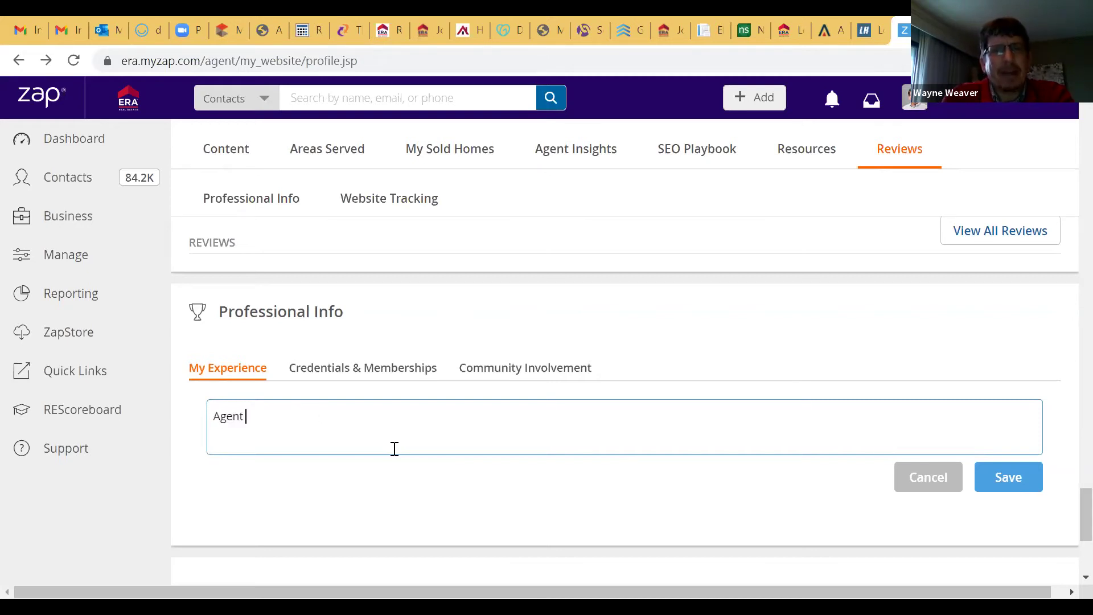
pyautogui.write('for ')
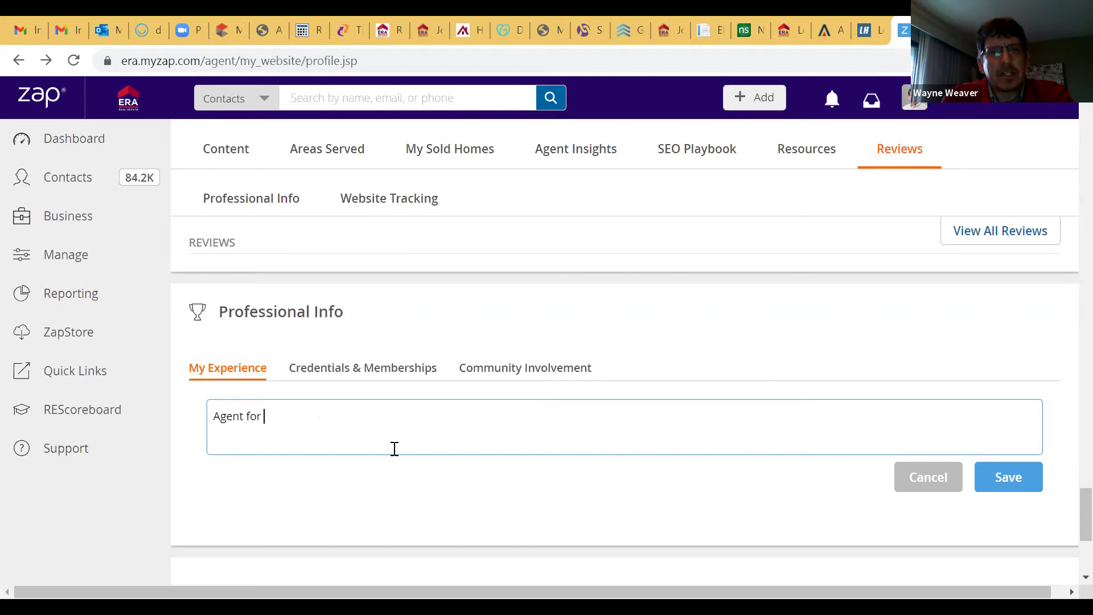
pyautogui.write('12 years')
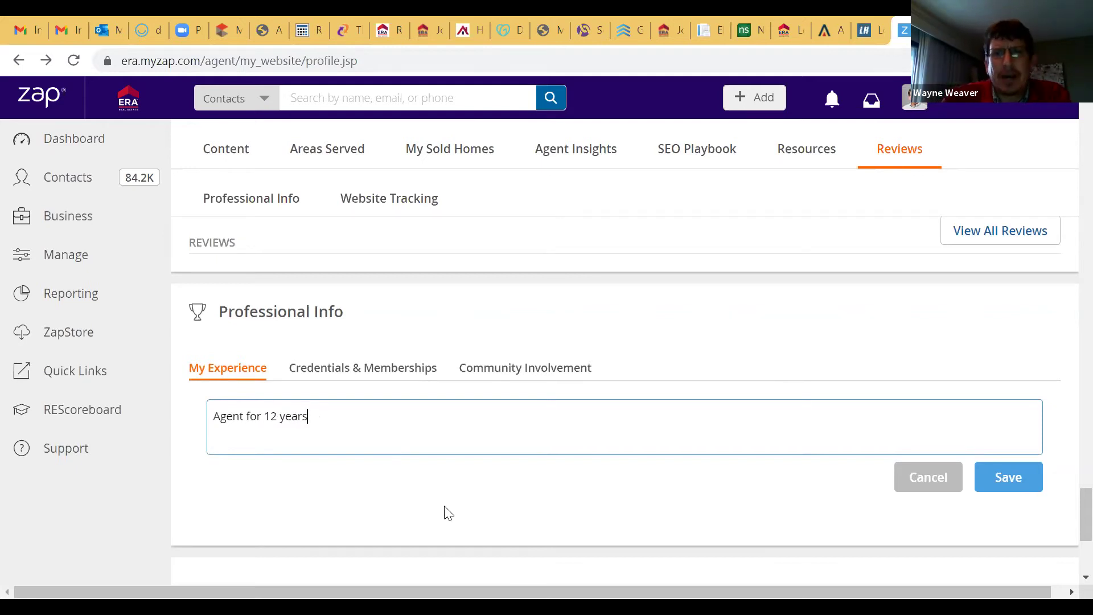
pyautogui.click(1009, 479)
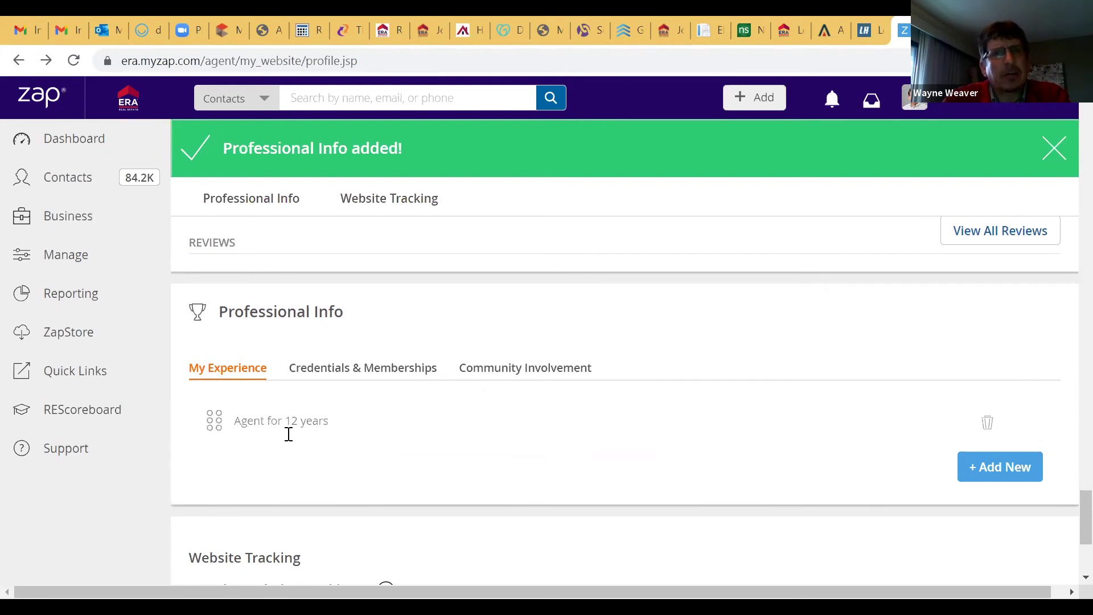
pyautogui.click(387, 372)
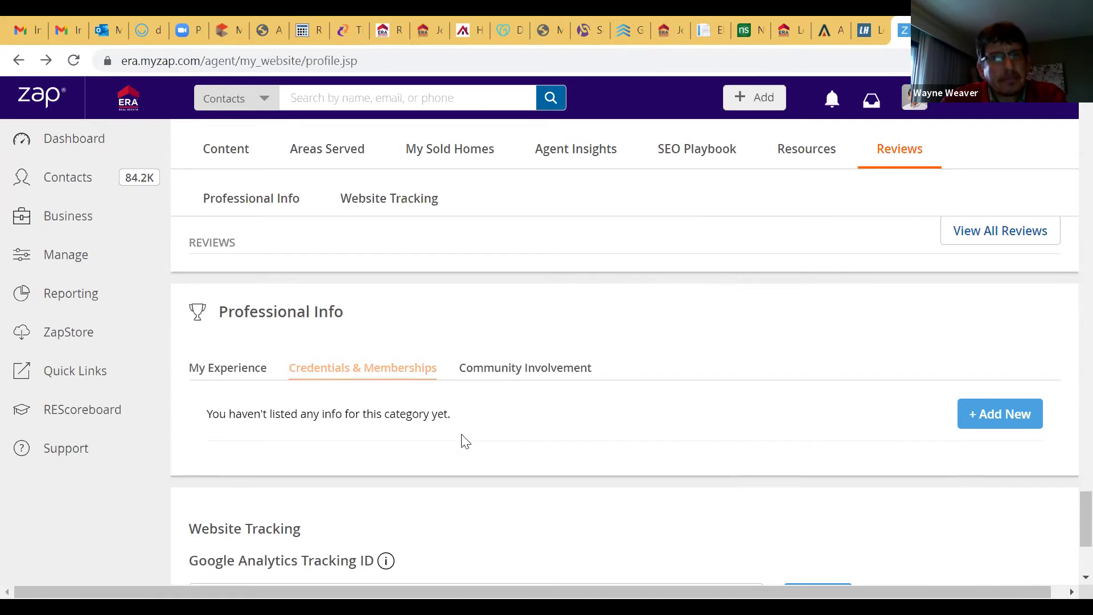
# - Look at Community Involvement, starting a new entry there and cancelling it
pyautogui.click(520, 376)
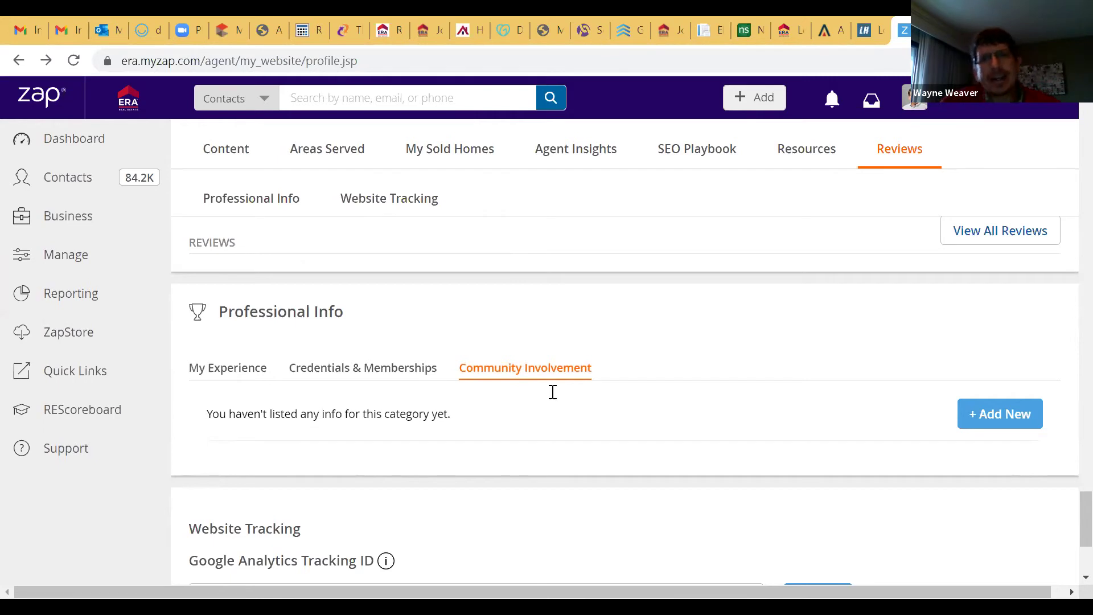
pyautogui.click(989, 414)
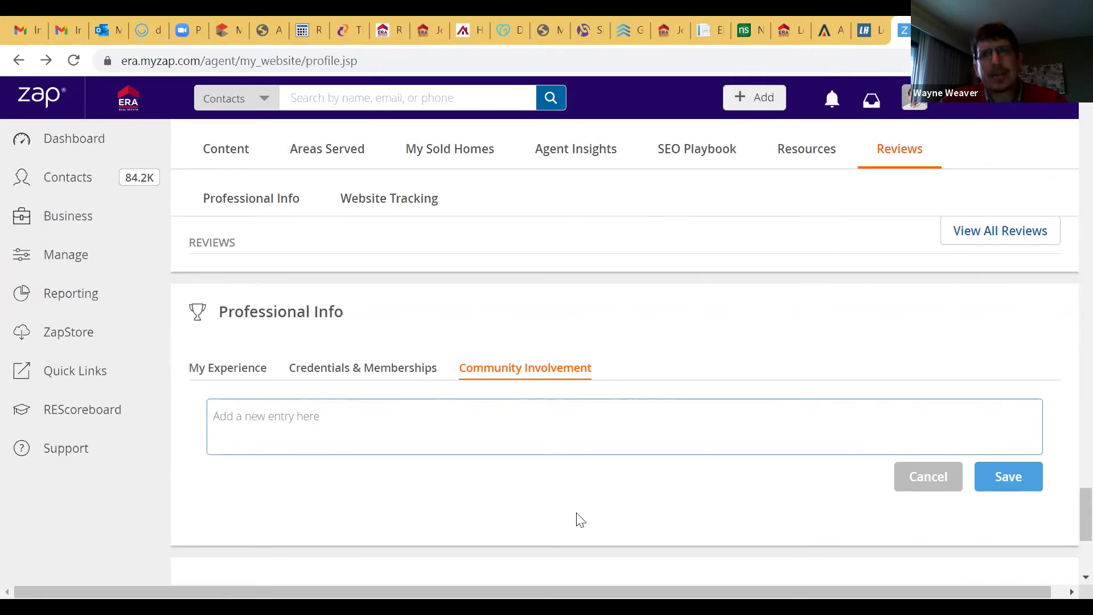
pyautogui.click(734, 461)
# - Delete the 'Agent for 12 years' experience entry and confirm the removal
pyautogui.click(219, 375)
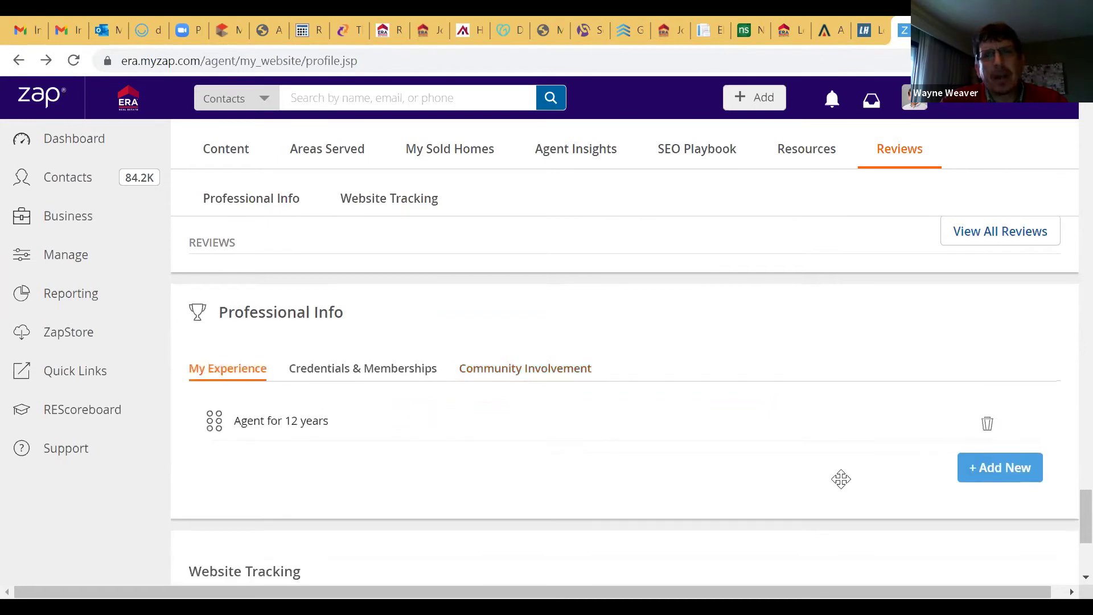
pyautogui.click(987, 425)
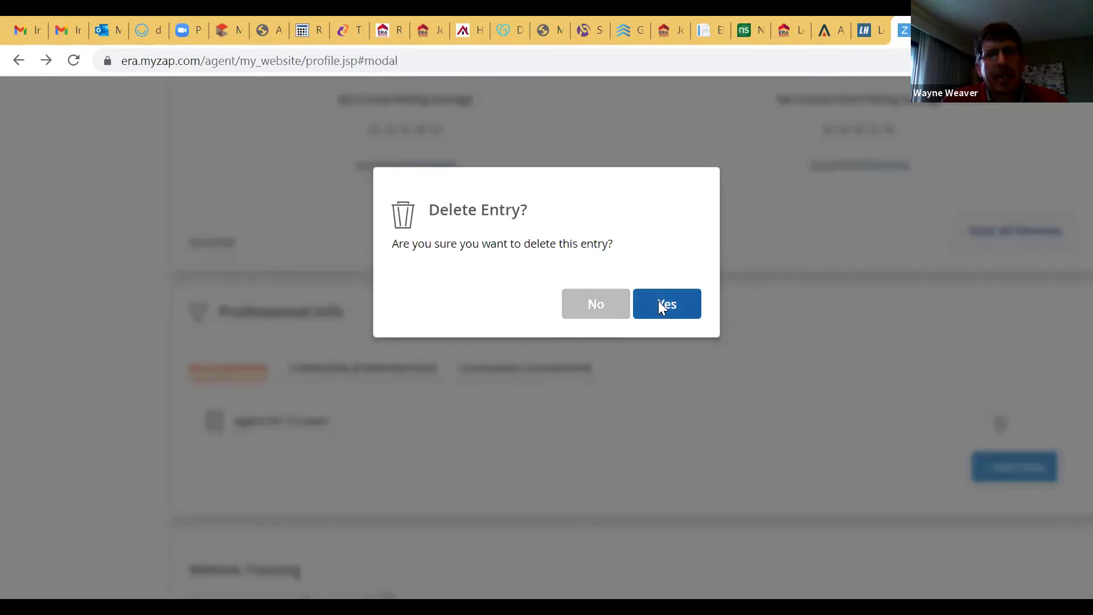
pyautogui.click(660, 301)
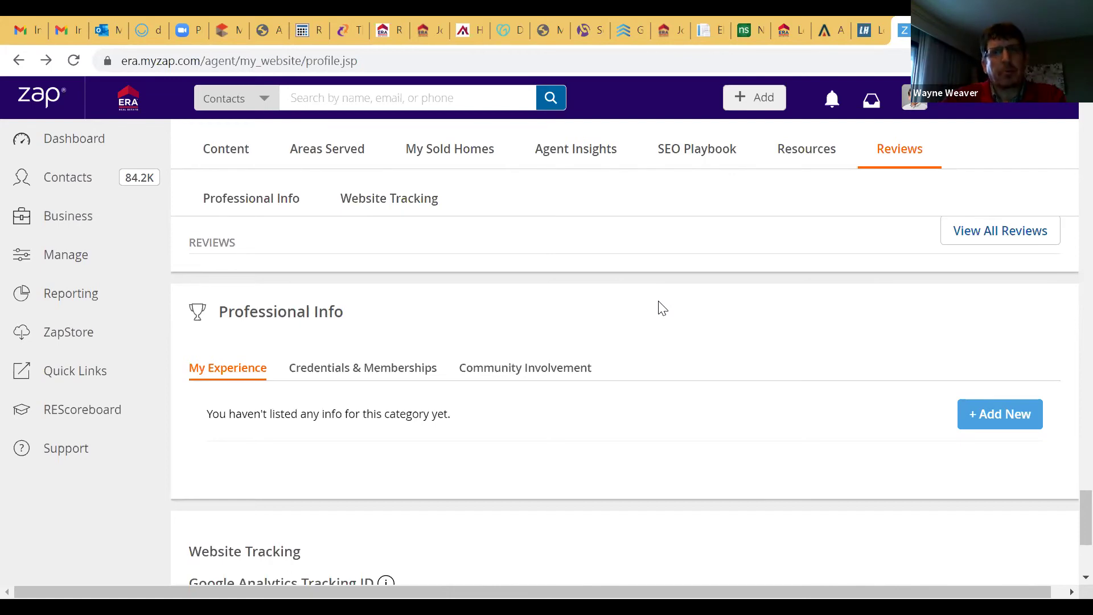
pyautogui.scroll(10, 655, 357)
pyautogui.scroll(10, 655, 357)
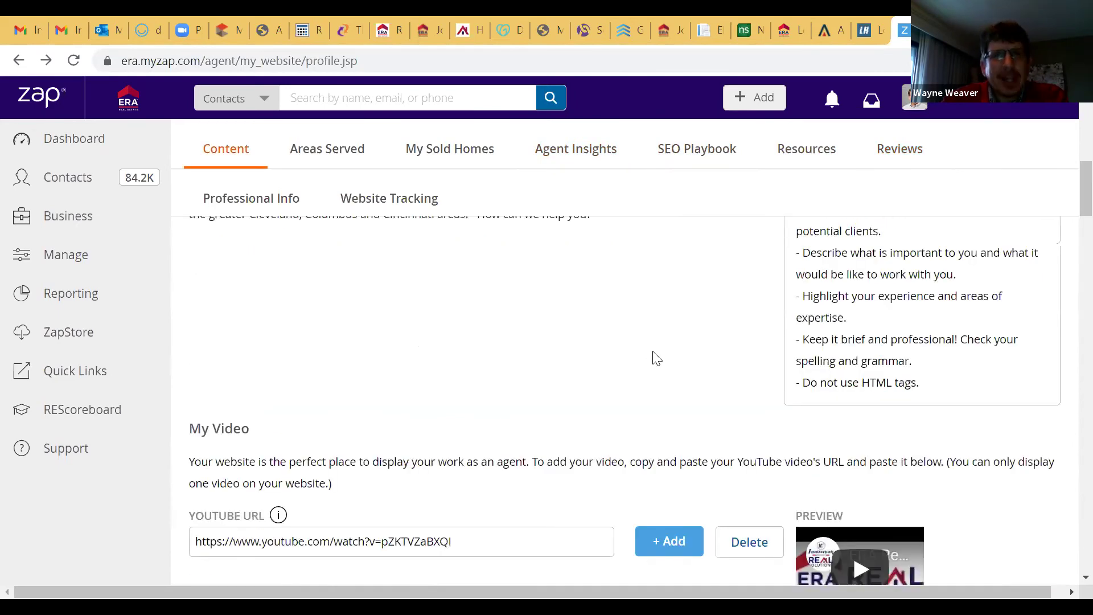
pyautogui.scroll(10, 655, 356)
pyautogui.scroll(-2, 652, 351)
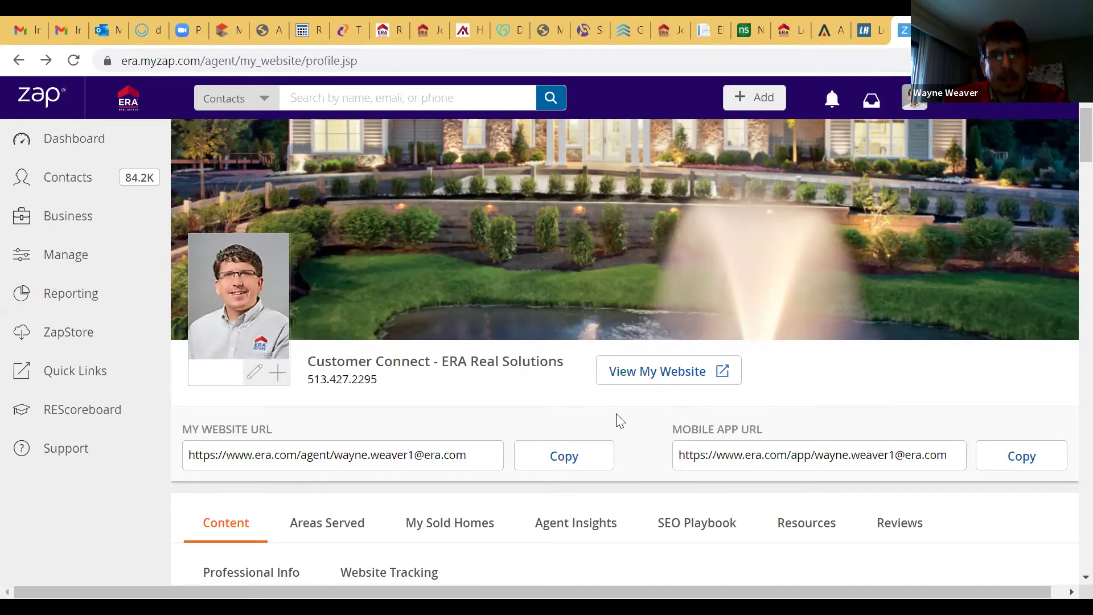
pyautogui.scroll(3, 681, 363)
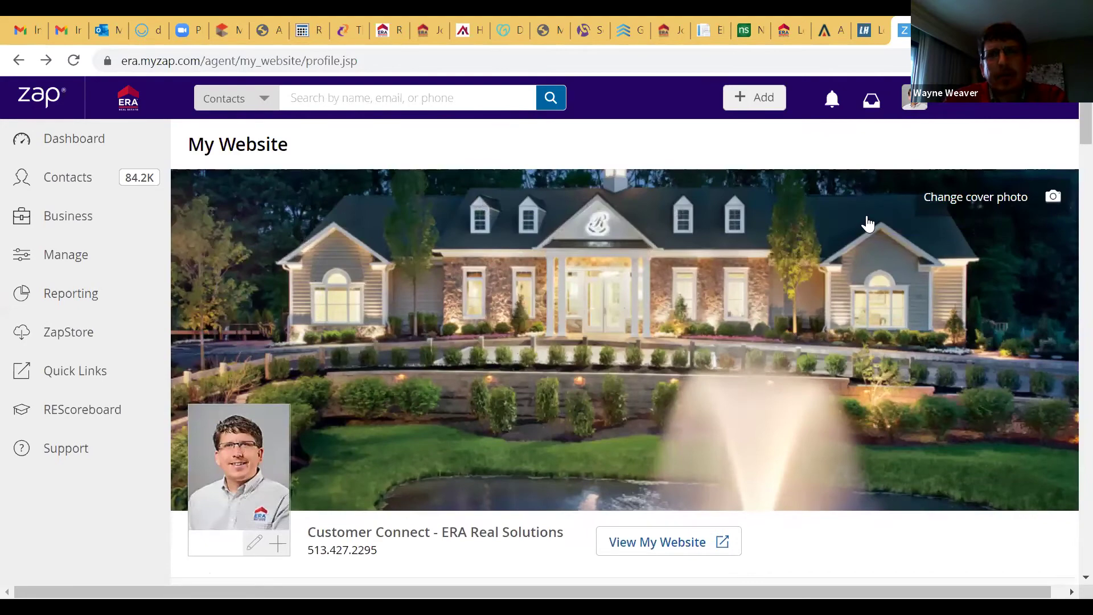
pyautogui.scroll(-7, 605, 402)
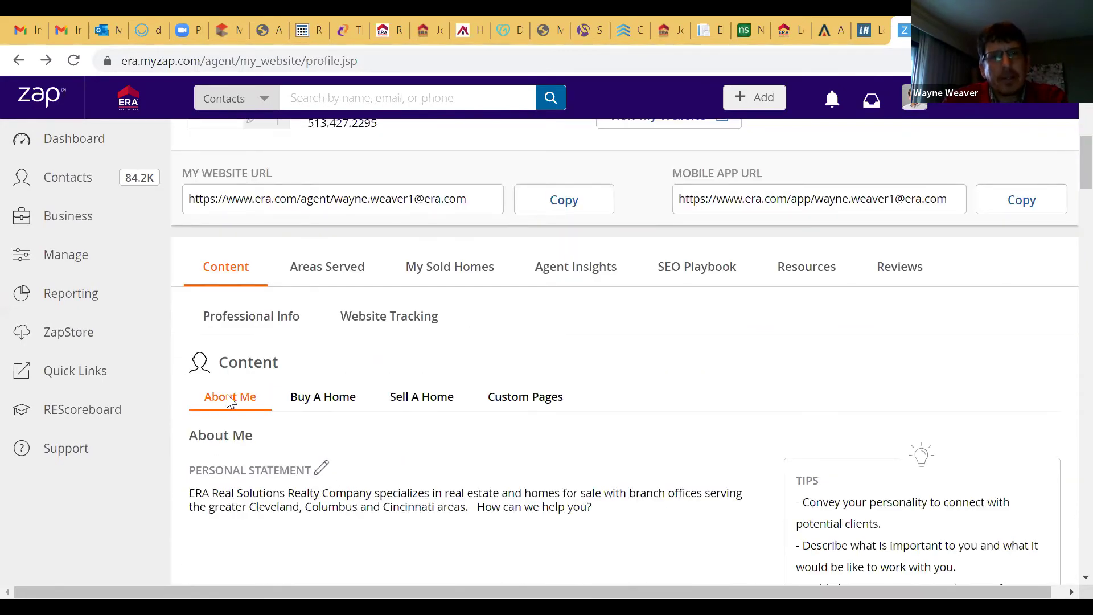
pyautogui.scroll(-1, 389, 398)
pyautogui.scroll(-3, 629, 474)
pyautogui.scroll(6, 581, 430)
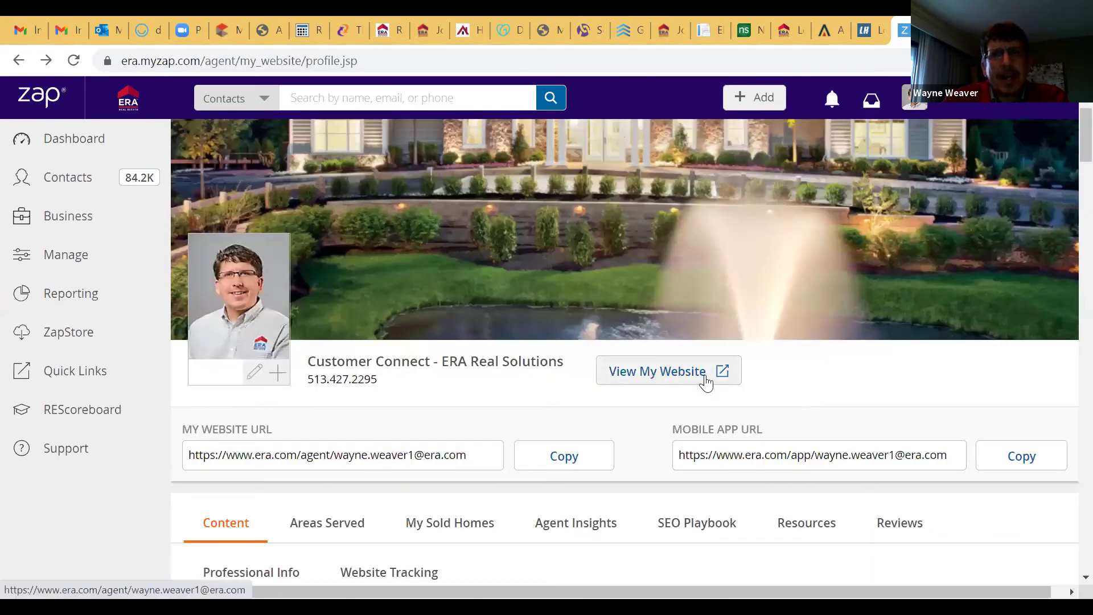
pyautogui.click(668, 380)
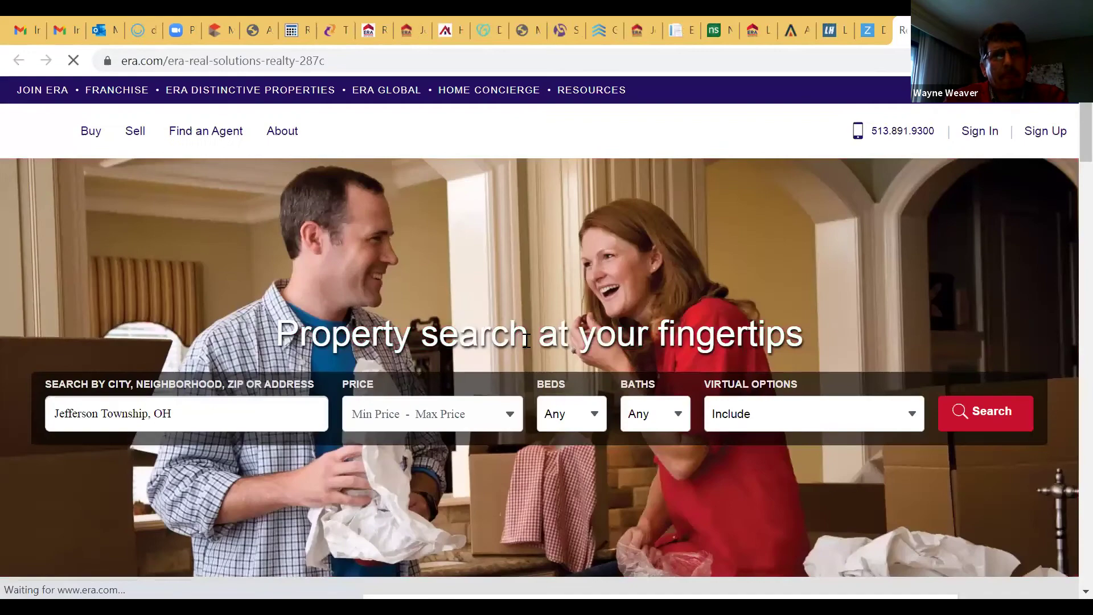
pyautogui.scroll(-3, 518, 347)
pyautogui.scroll(-6, 518, 347)
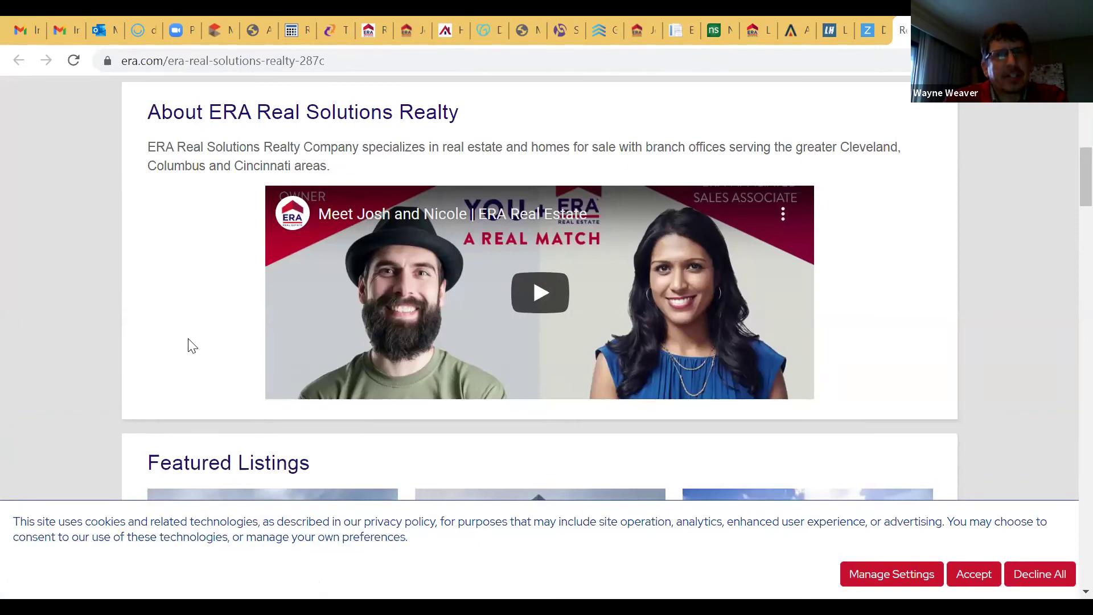
pyautogui.scroll(-9, 189, 340)
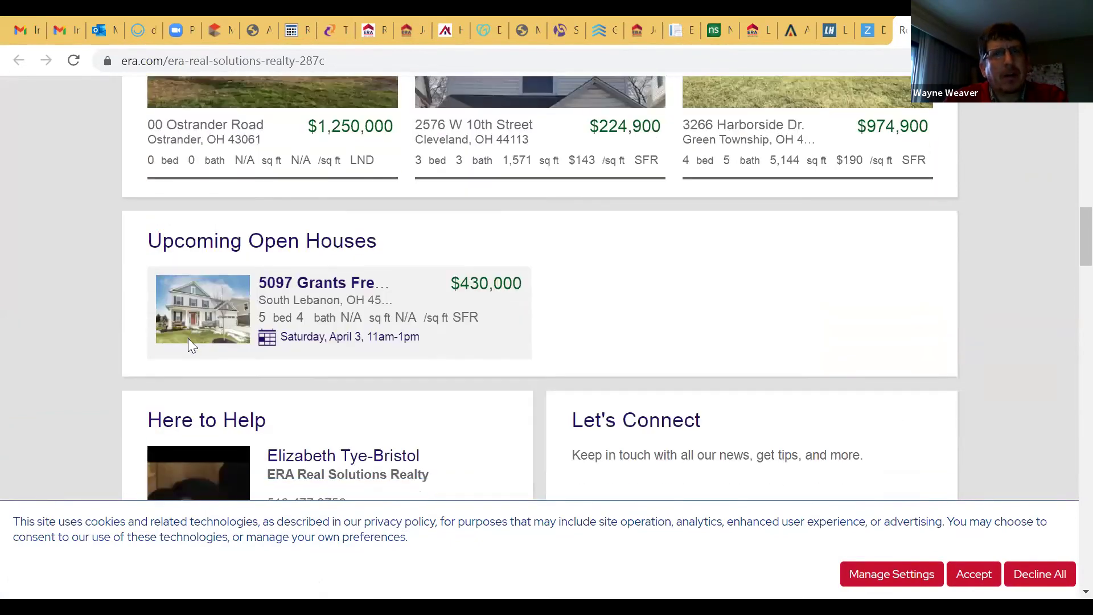
pyautogui.scroll(-6, 189, 340)
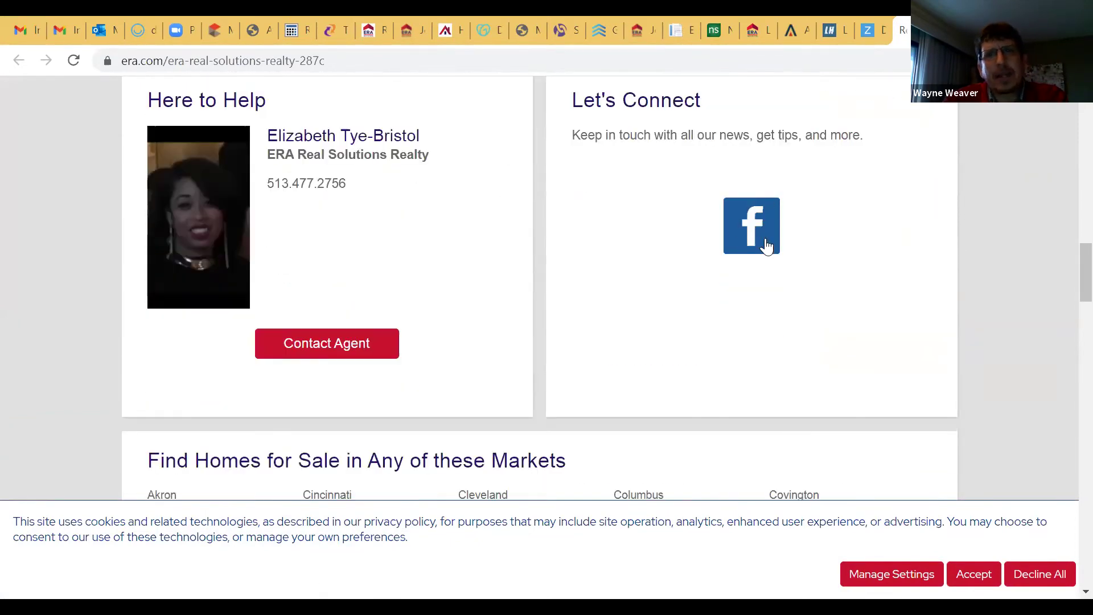
pyautogui.scroll(-6, 591, 320)
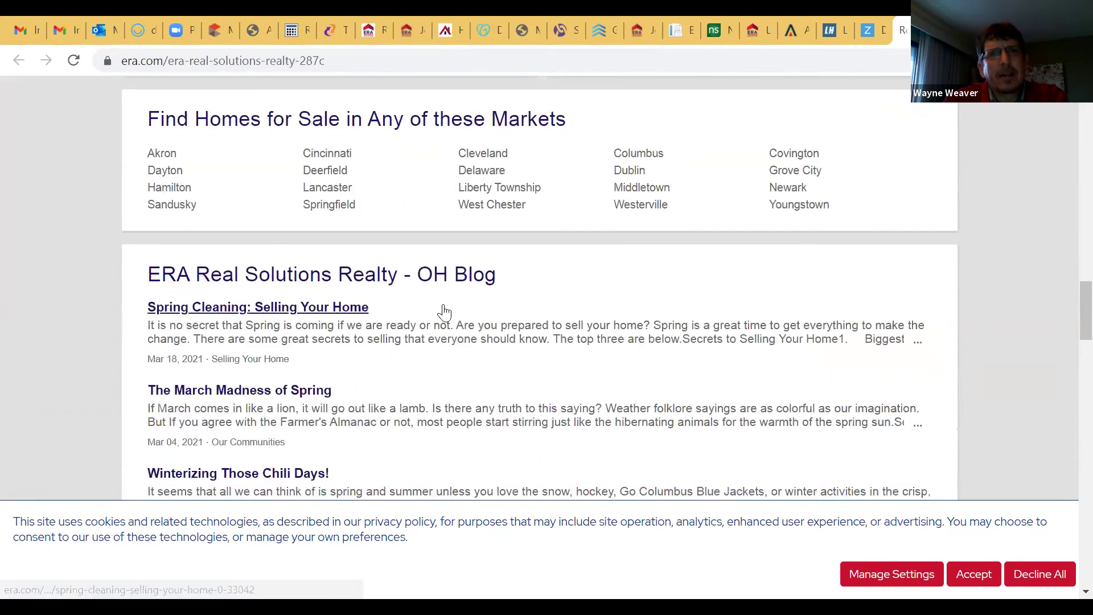
pyautogui.scroll(11, 261, 293)
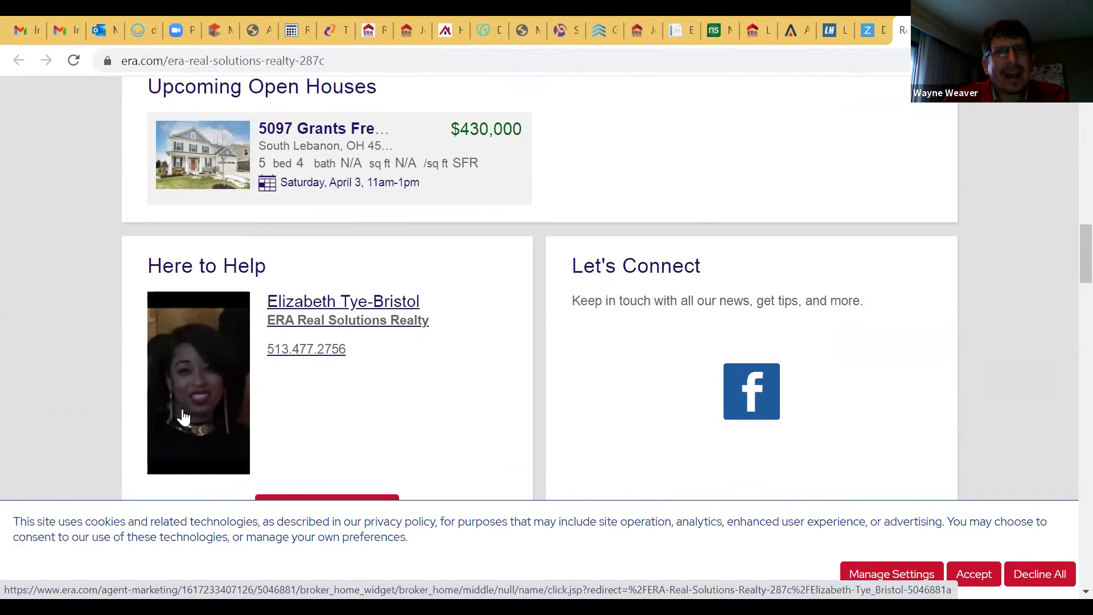
pyautogui.scroll(-8, 184, 418)
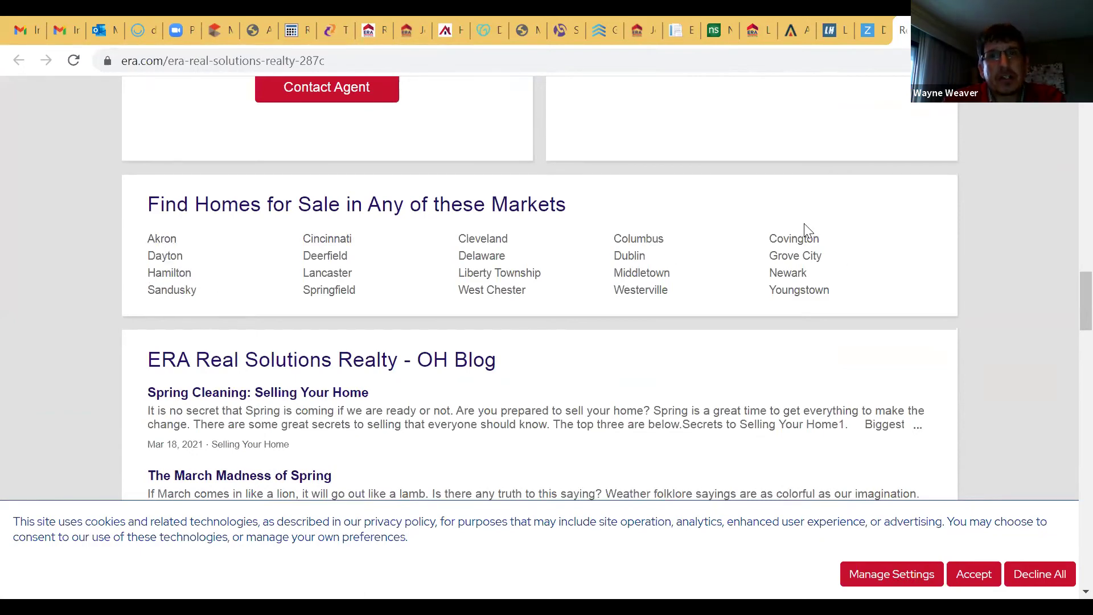
pyautogui.scroll(-5, 459, 282)
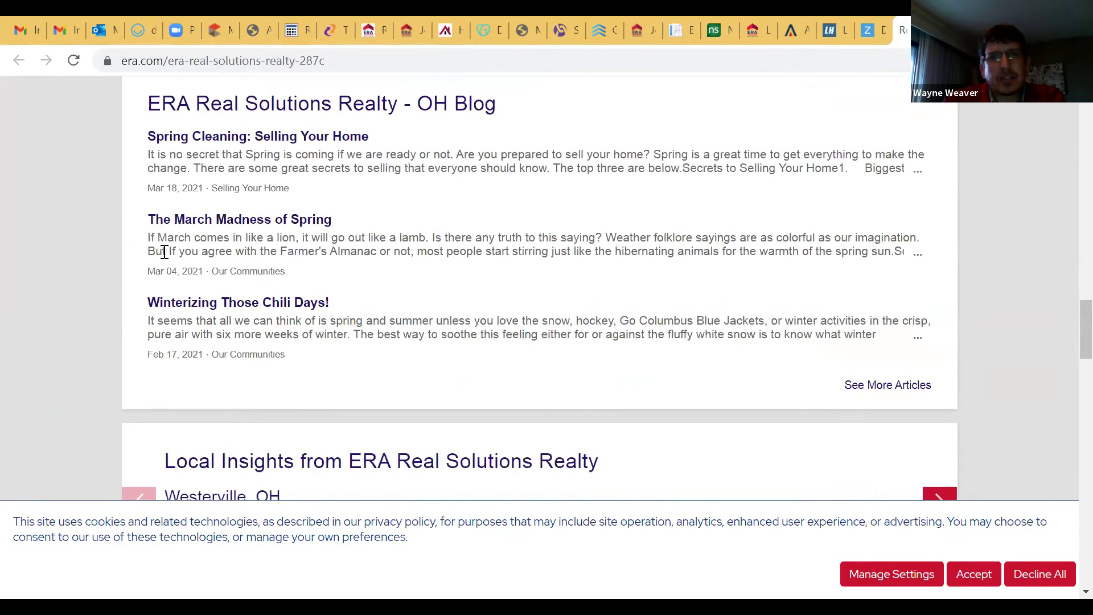
pyautogui.scroll(-10, 164, 251)
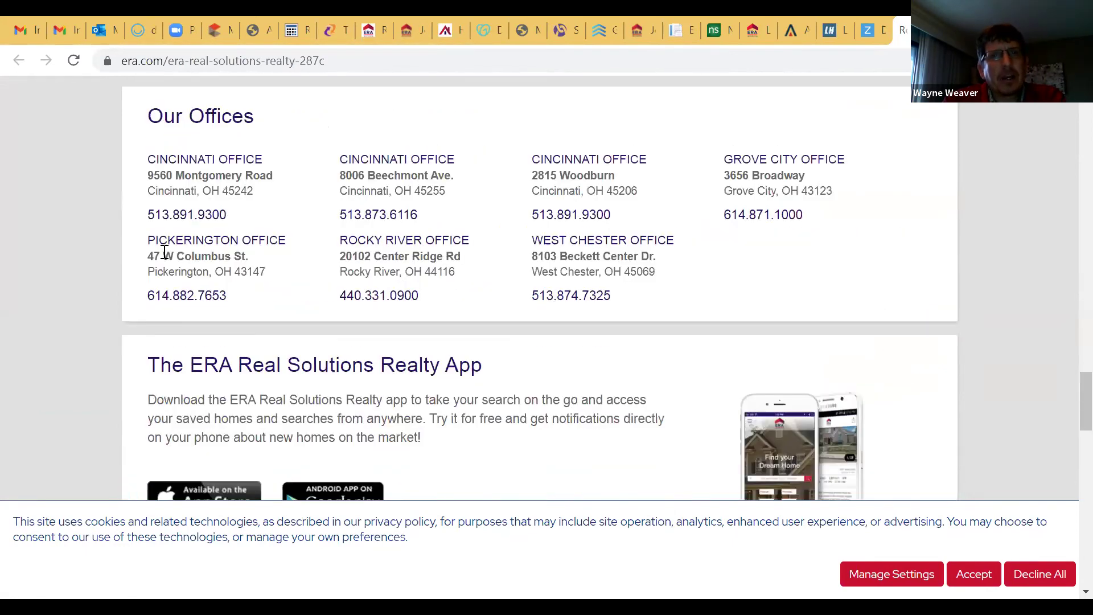
pyautogui.scroll(-4, 164, 259)
pyautogui.scroll(20, 164, 259)
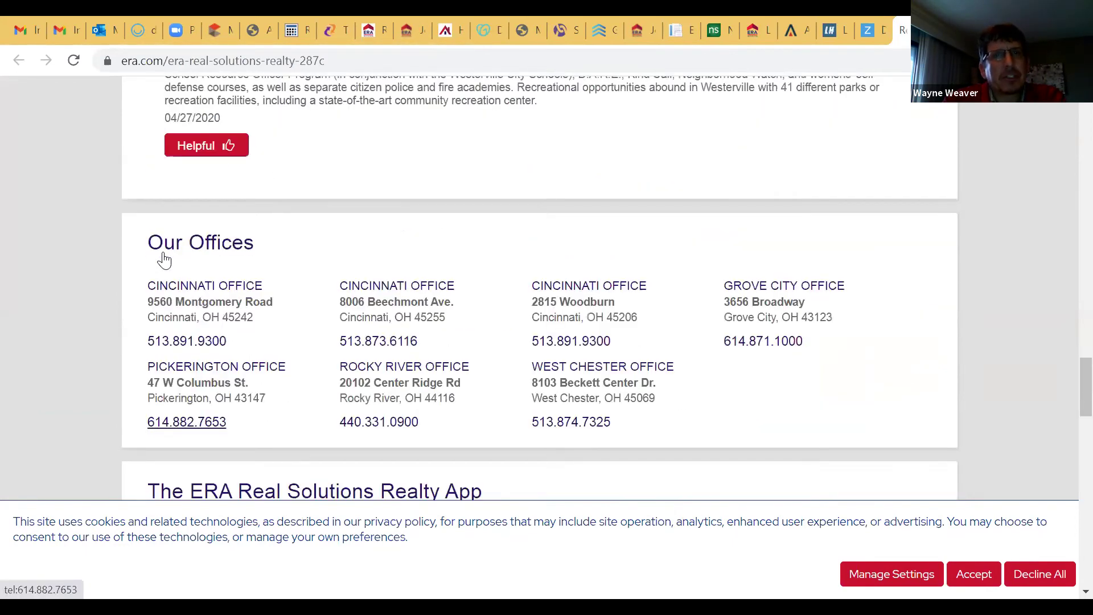
pyautogui.scroll(10, 164, 259)
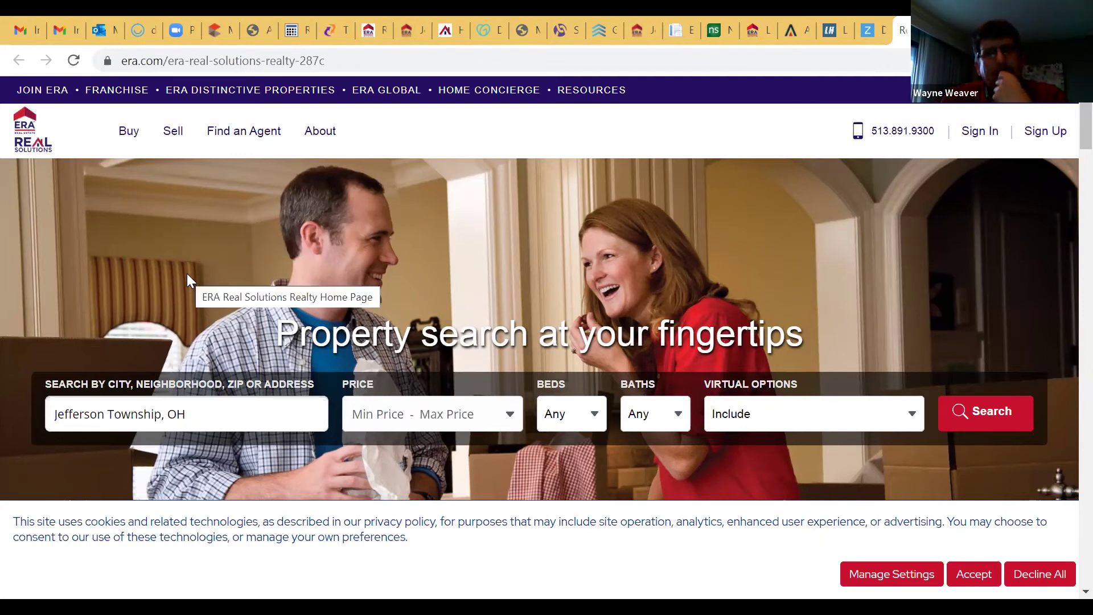
pyautogui.scroll(-3, 181, 290)
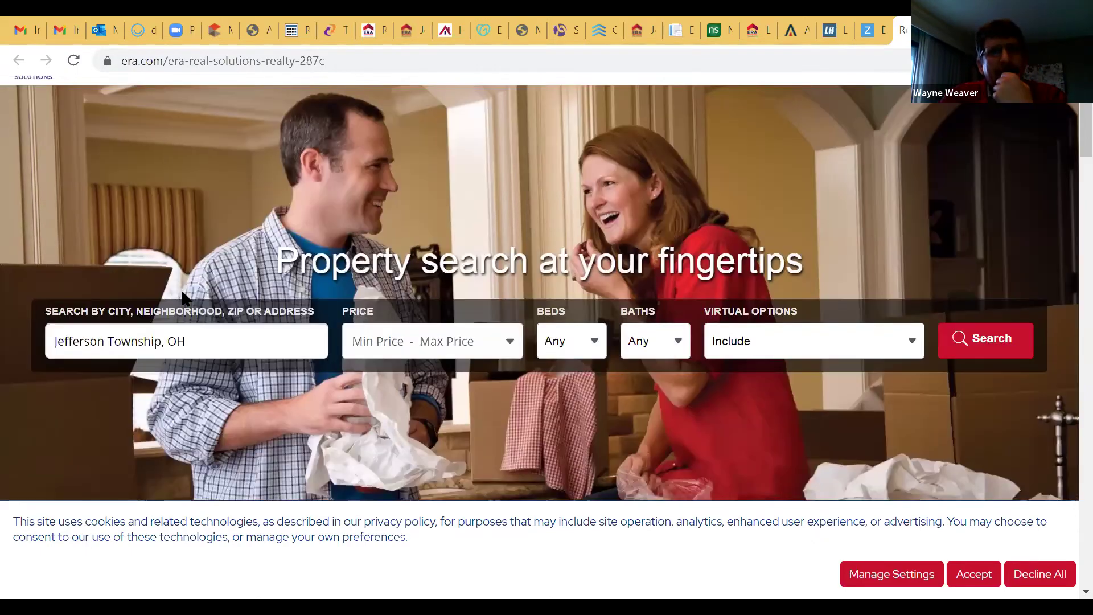
pyautogui.scroll(3, 181, 289)
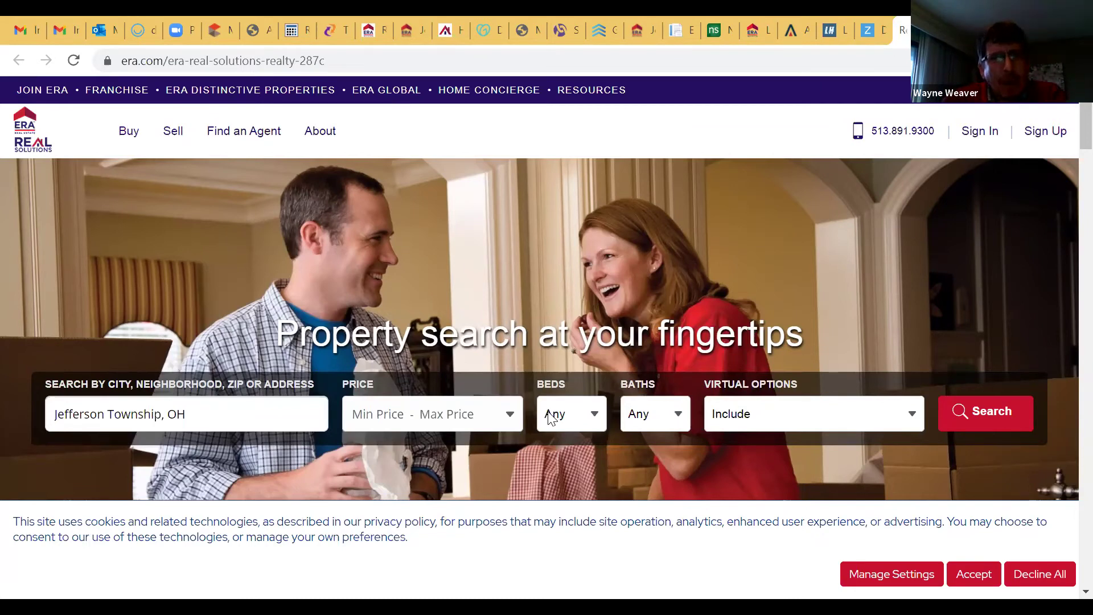
# - Search homes for sale in Cincinnati, OH, return to the office page, and open a new tab
pyautogui.click(211, 416)
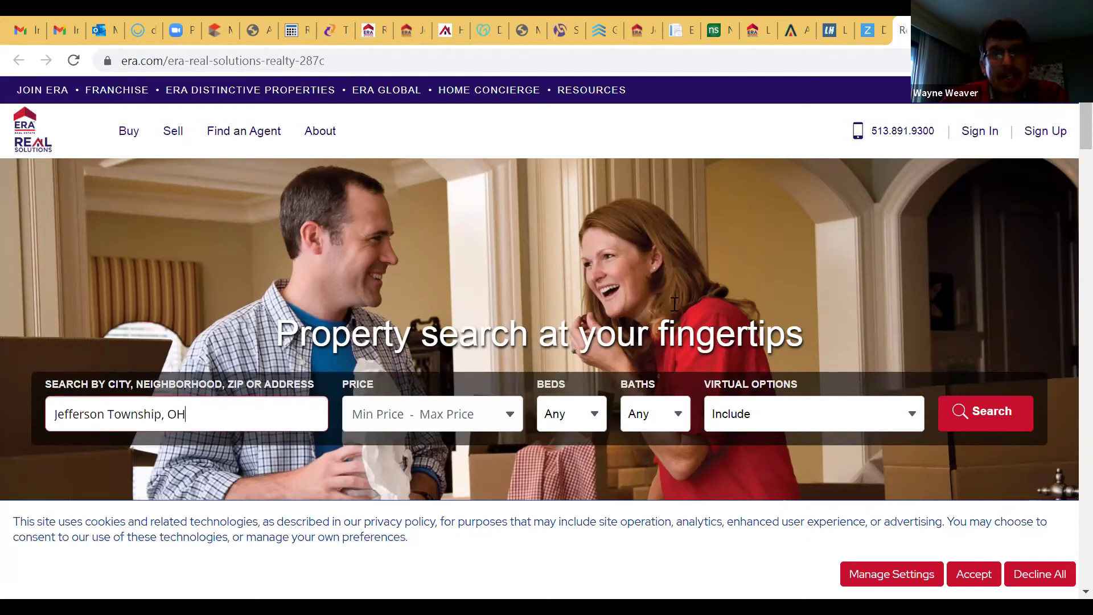
pyautogui.moveTo(184, 423); pyautogui.dragTo(46, 422)
pyautogui.press('BackSpace')
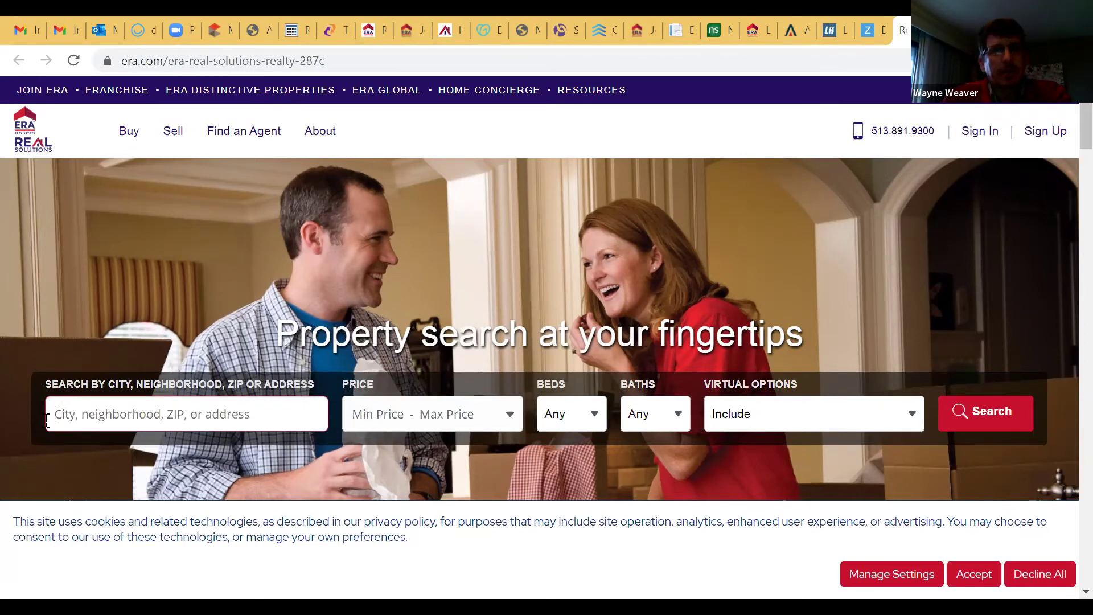
pyautogui.write('cinc')
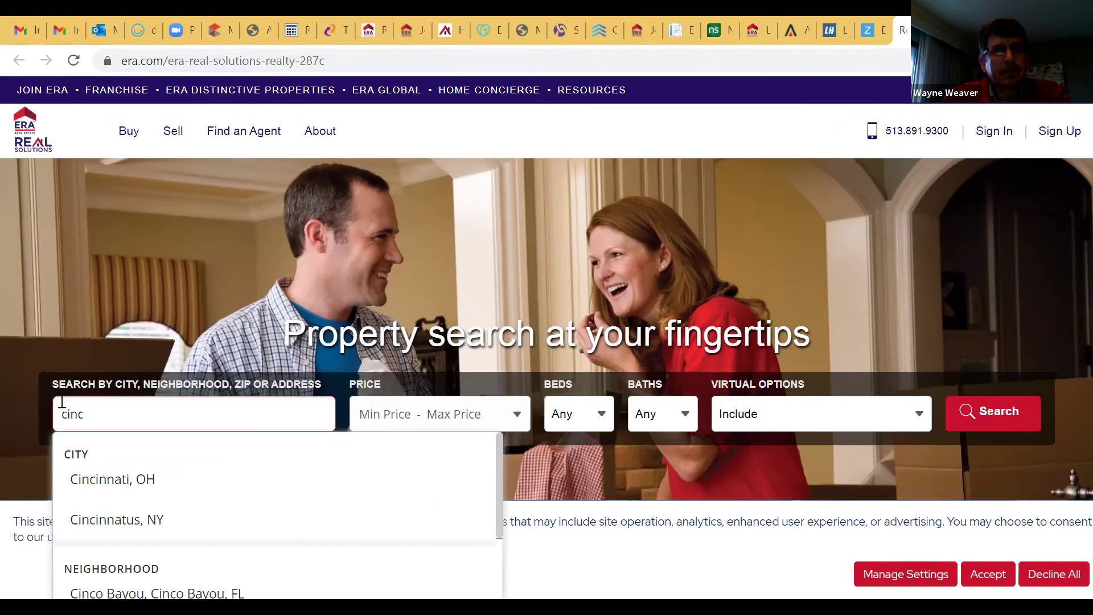
pyautogui.click(119, 479)
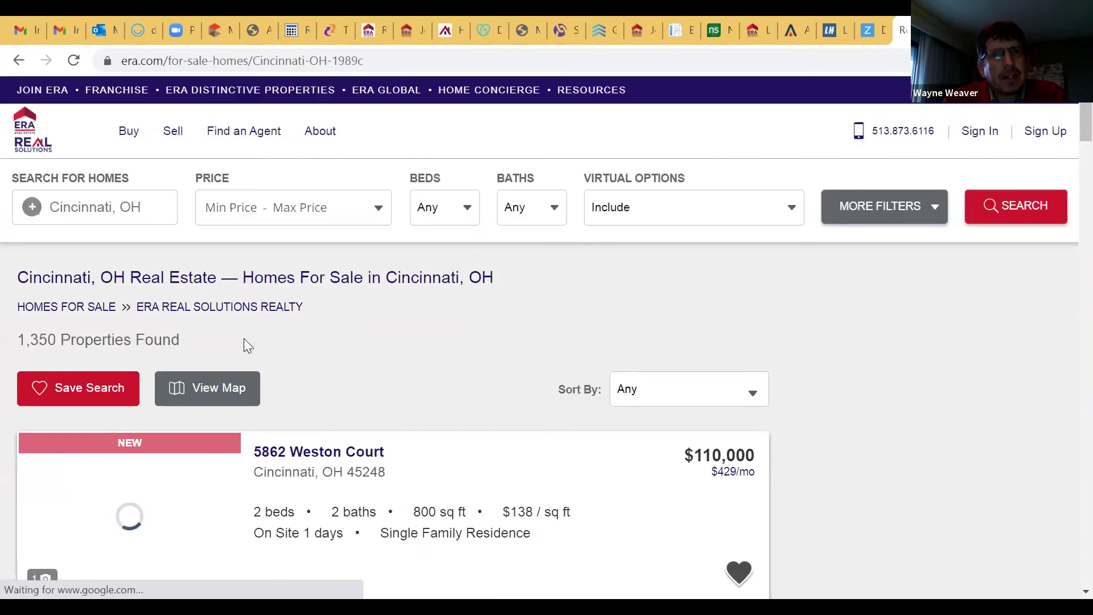
pyautogui.click(17, 59)
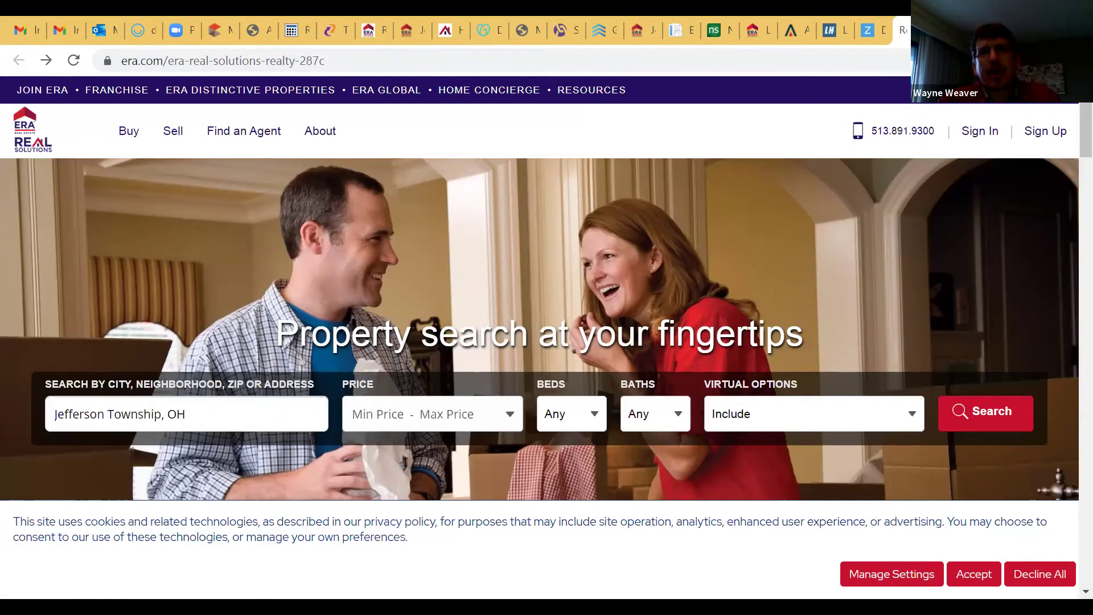
pyautogui.hotkey('ctrl', 't')
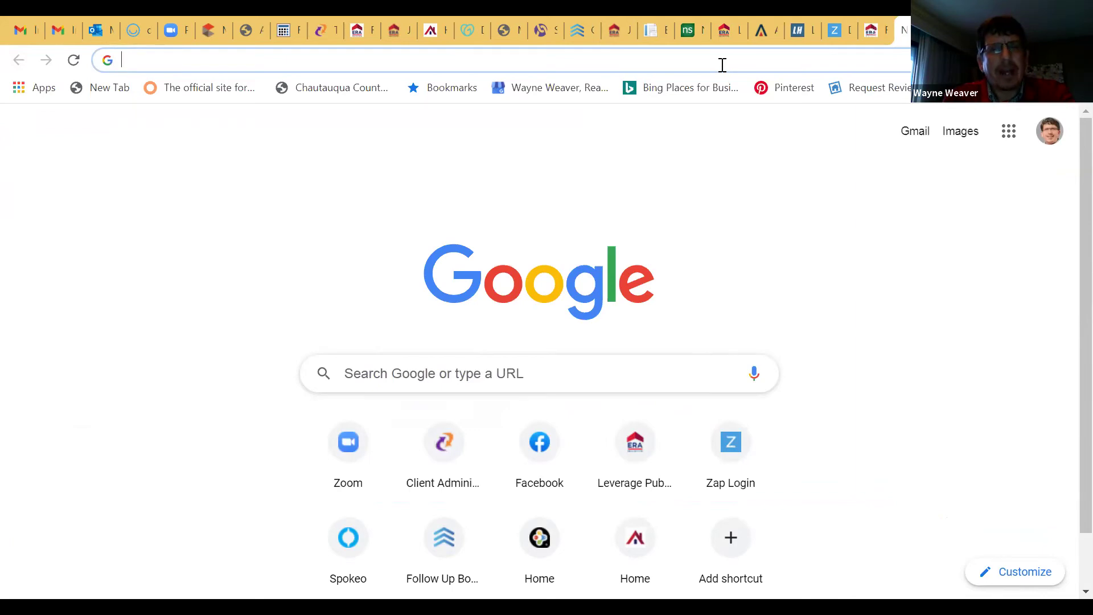
# - Search Google for the agent's full name followed by 'era'
pyautogui.write('betty j')
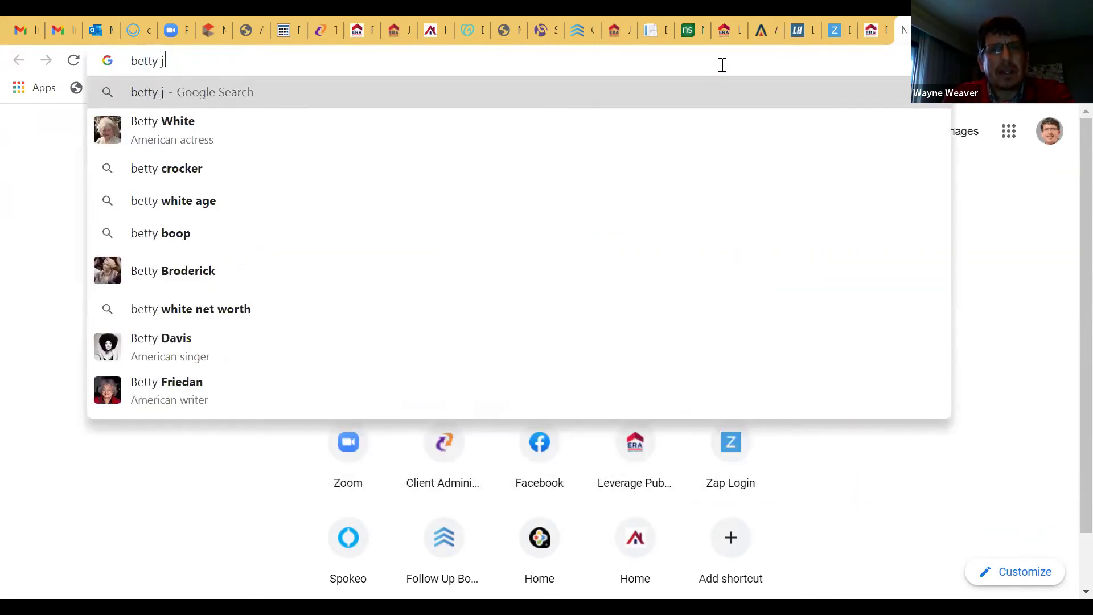
pyautogui.write('ohnson era')
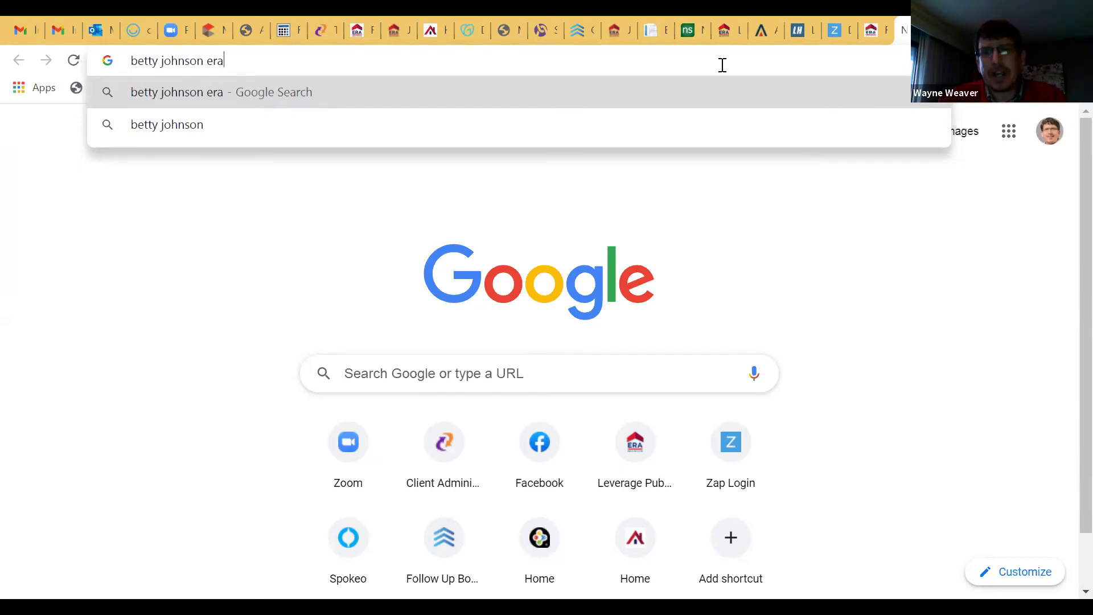
pyautogui.press('Return')
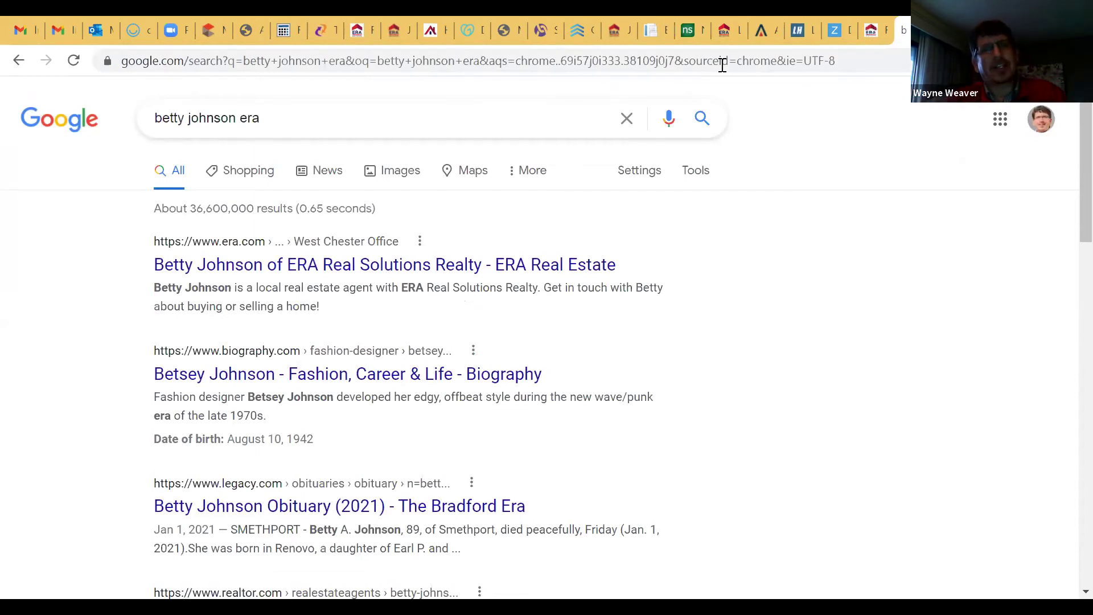
# - Open the top result, the agent's ERA Real Solutions Realty profile, and scroll to her details
pyautogui.click(257, 265)
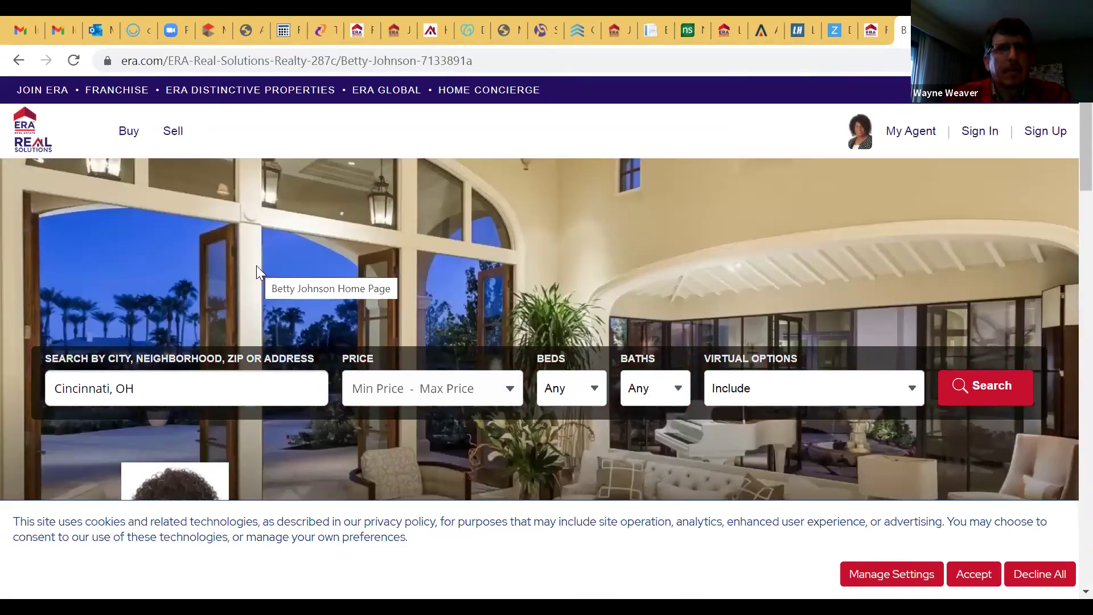
pyautogui.scroll(-5, 256, 265)
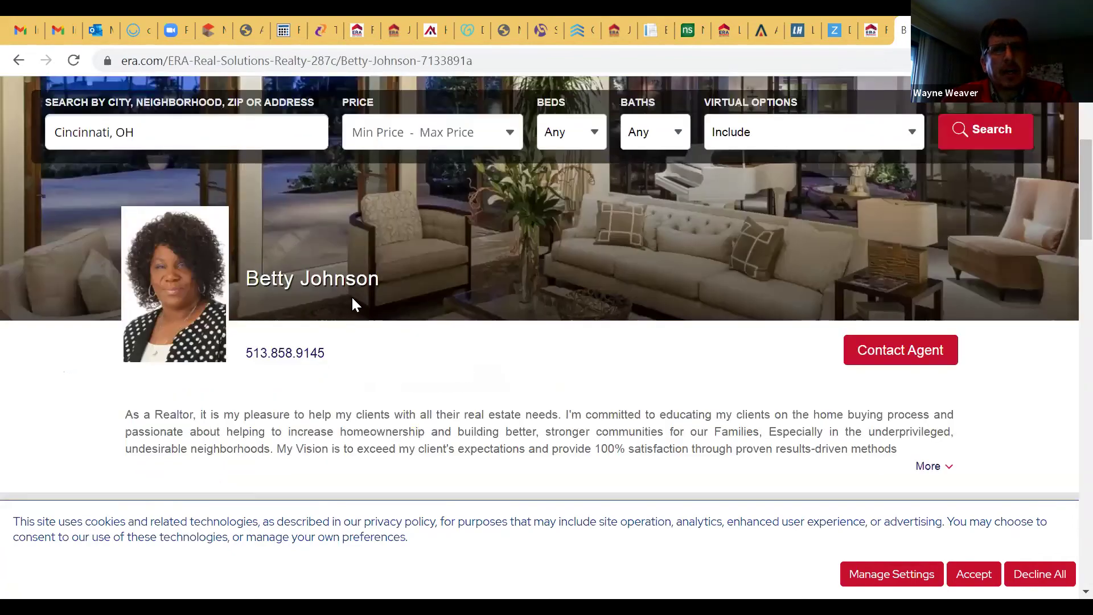
pyautogui.scroll(-3, 336, 288)
# - Go back from the agent's ERA profile to the Google results page
pyautogui.scroll(10, 251, 171)
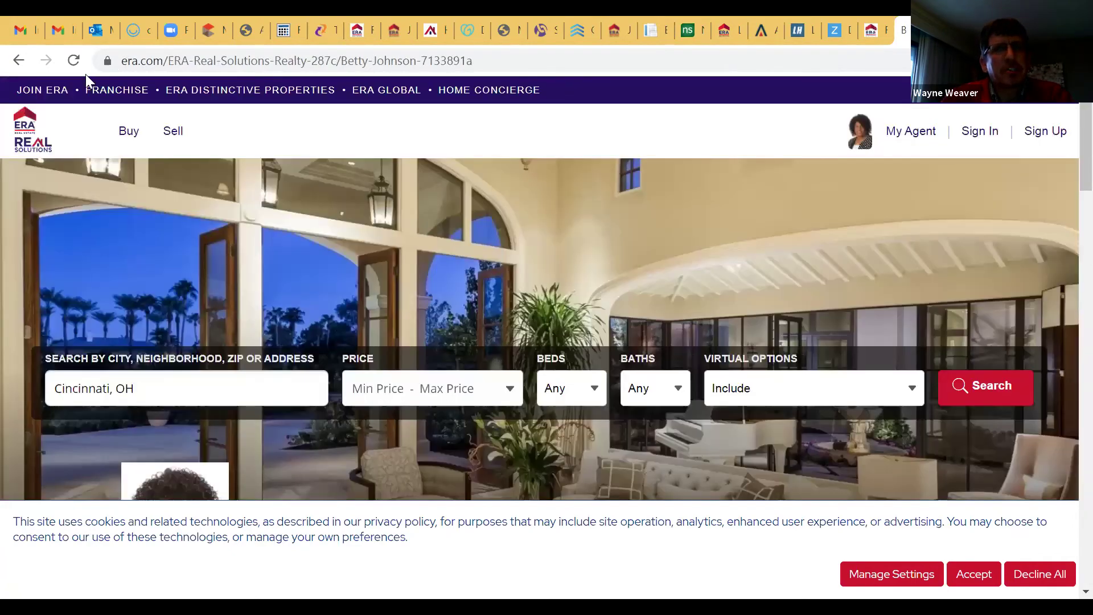
pyautogui.click(19, 60)
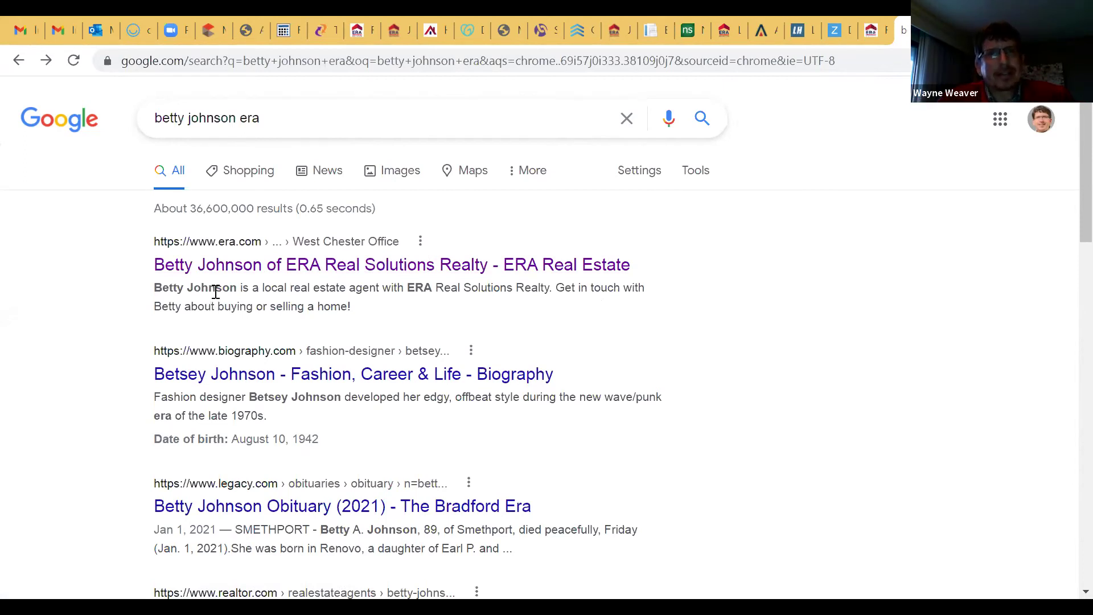
# - Reopen the agent's ERA profile from the first result and review her bio, sold home and specialties
pyautogui.click(253, 272)
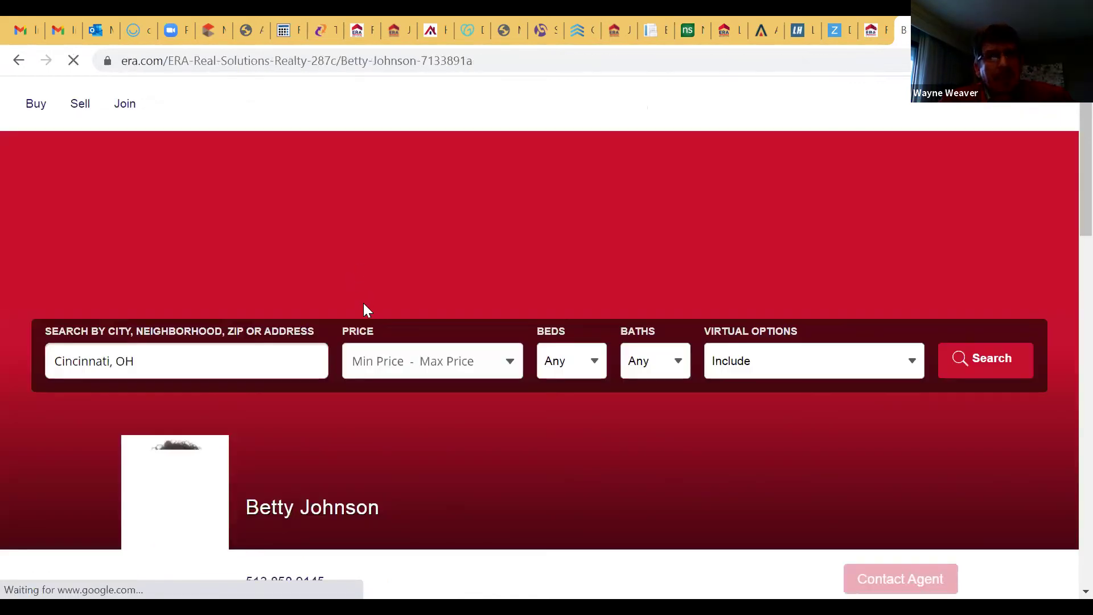
pyautogui.scroll(-5, 363, 308)
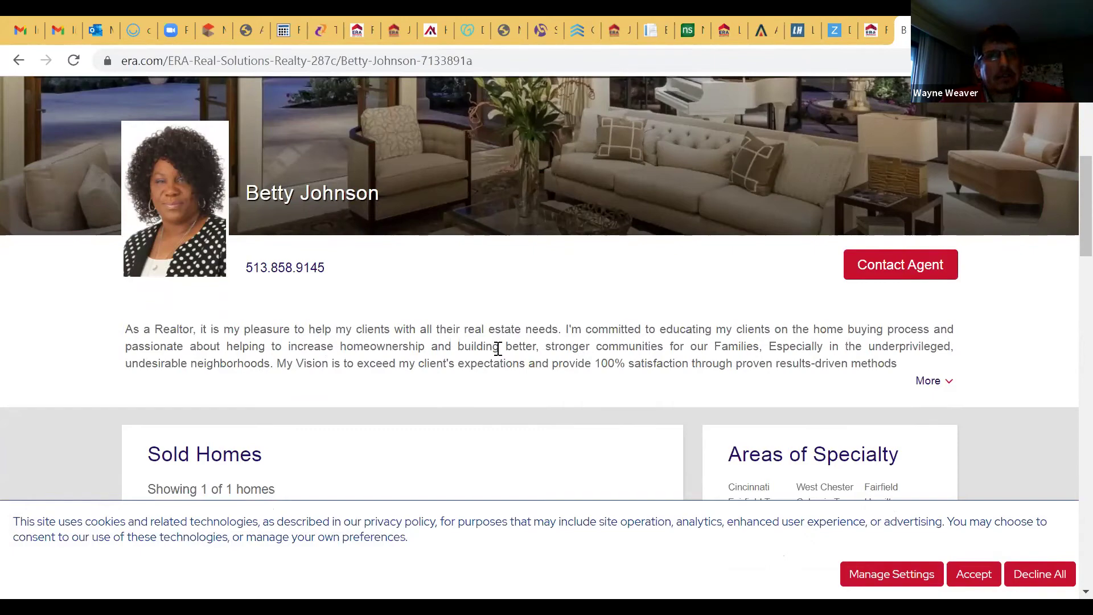
pyautogui.scroll(-10, 338, 313)
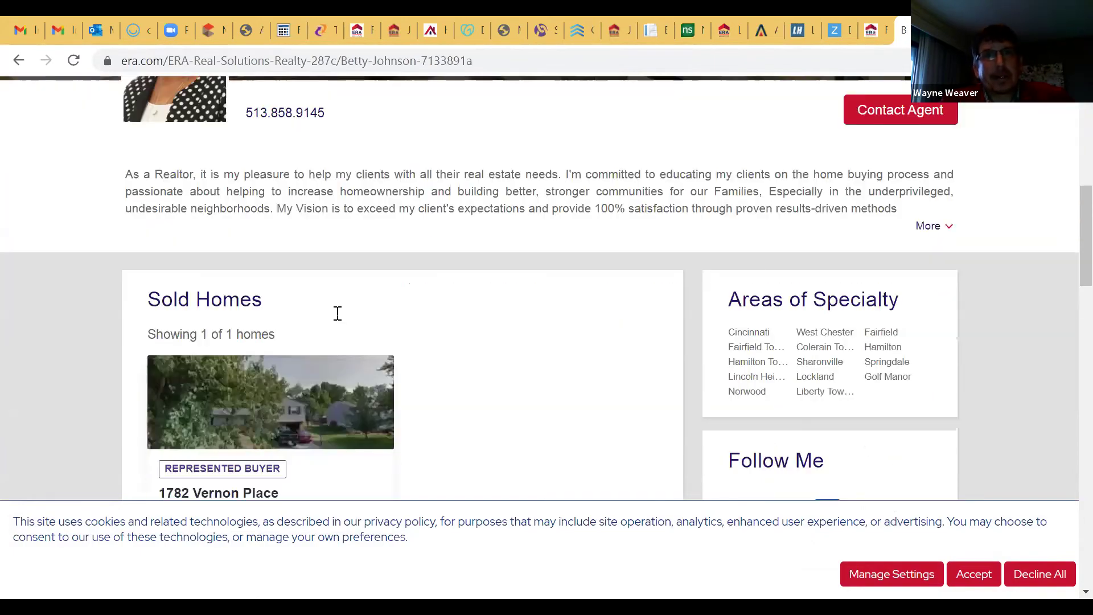
pyautogui.scroll(-2, 338, 318)
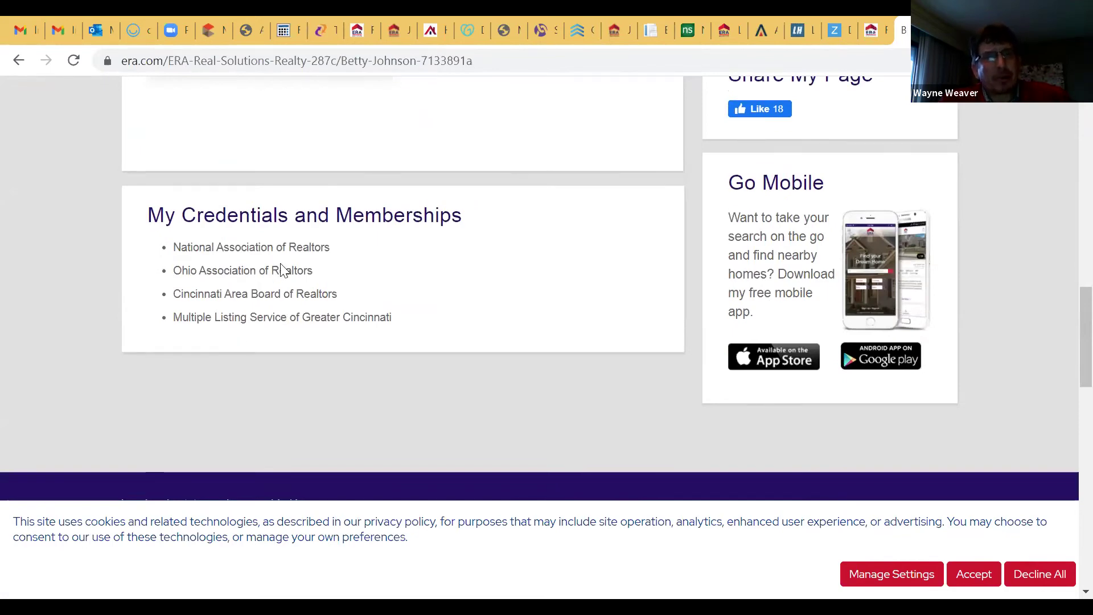
pyautogui.scroll(9, 307, 290)
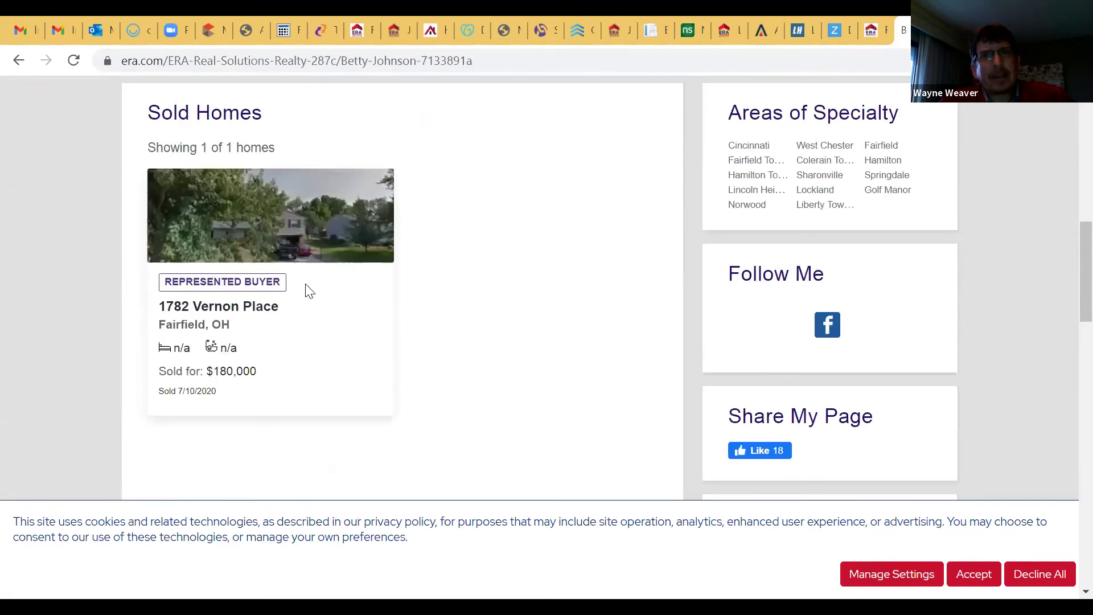
pyautogui.scroll(-9, 379, 403)
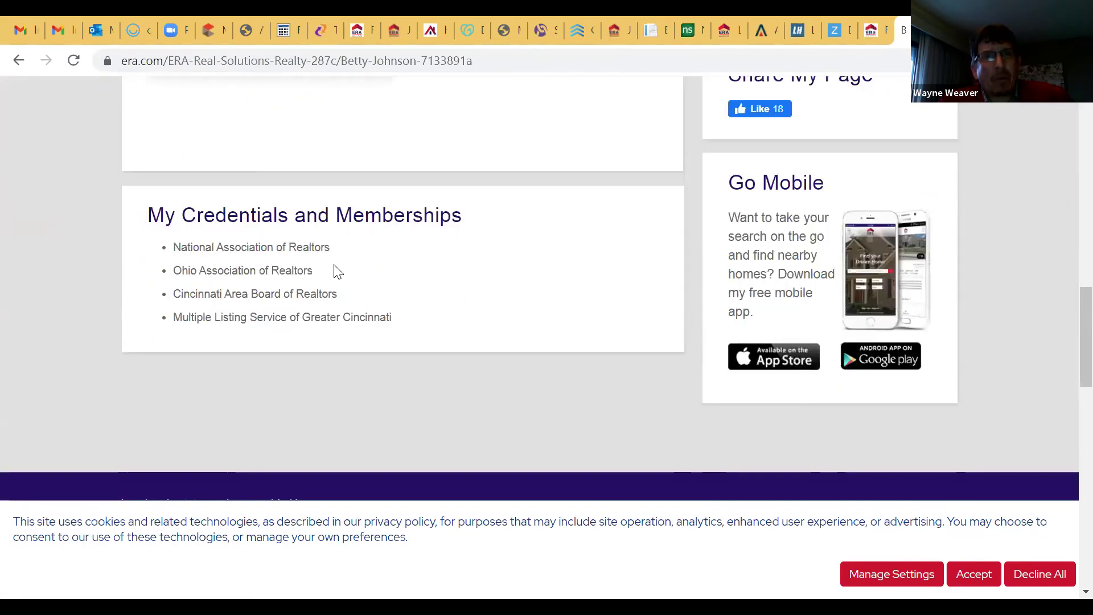
pyautogui.scroll(3, 349, 262)
pyautogui.scroll(6, 348, 262)
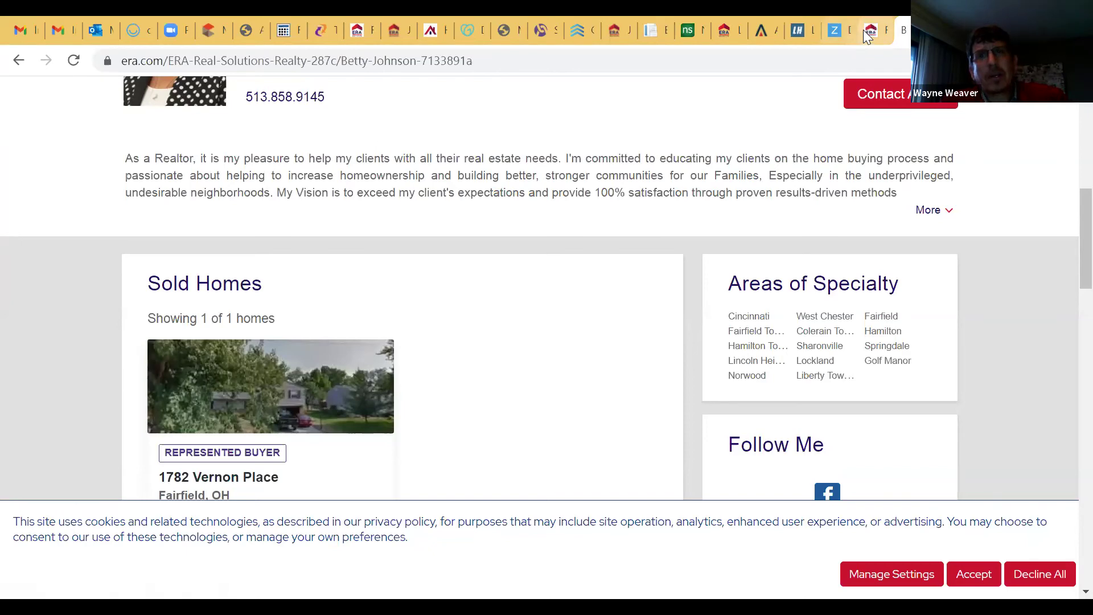
# - Switch to the Zap tab and scroll through the website profile page
pyautogui.click(837, 31)
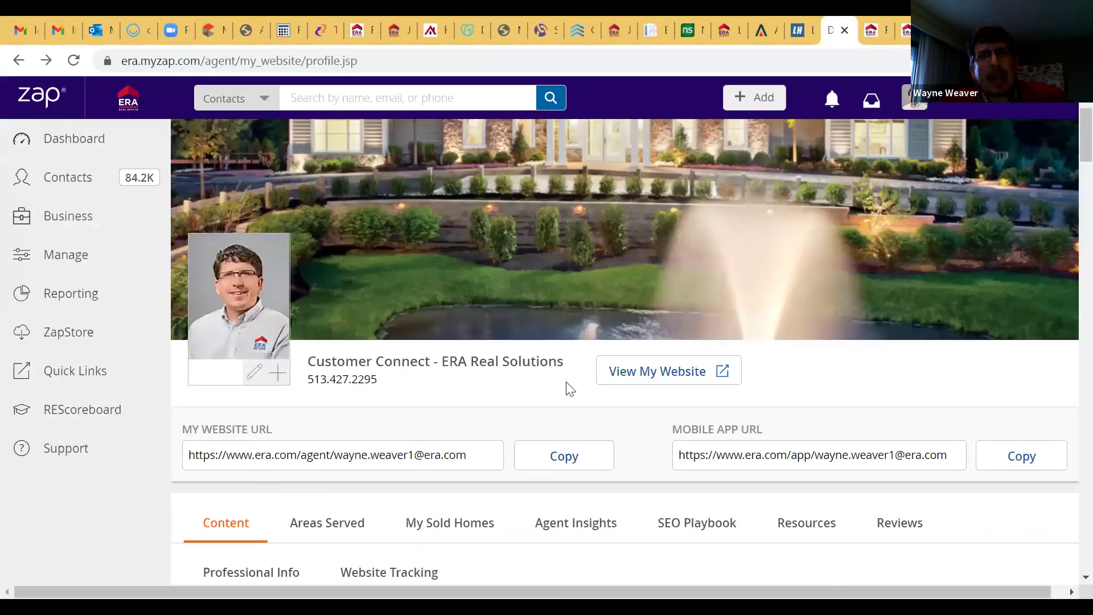
pyautogui.scroll(-10, 561, 395)
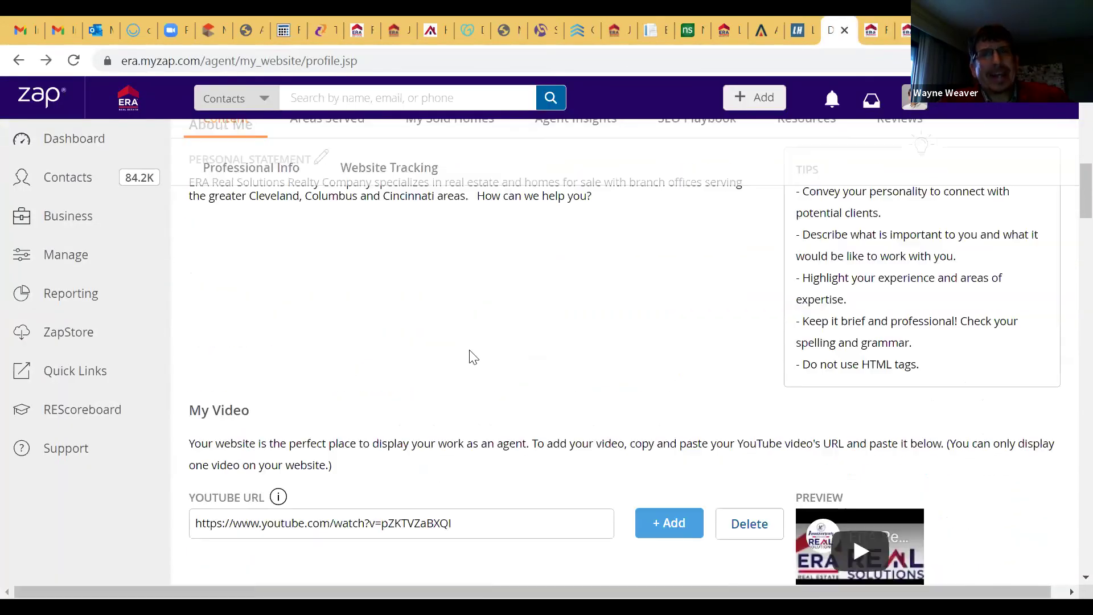
pyautogui.scroll(-3, 571, 349)
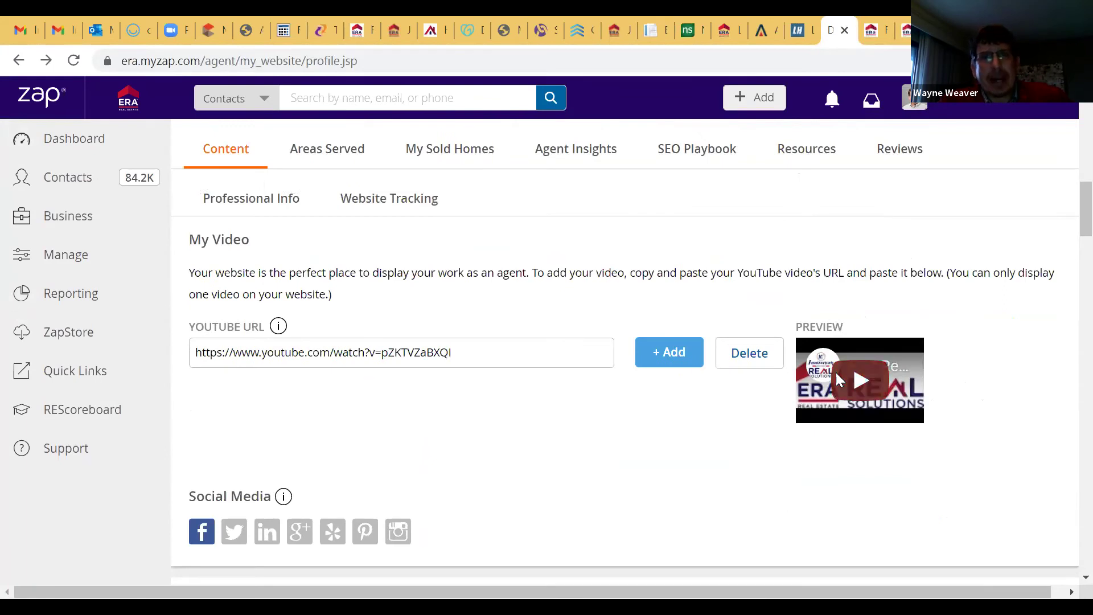
pyautogui.scroll(-3, 439, 398)
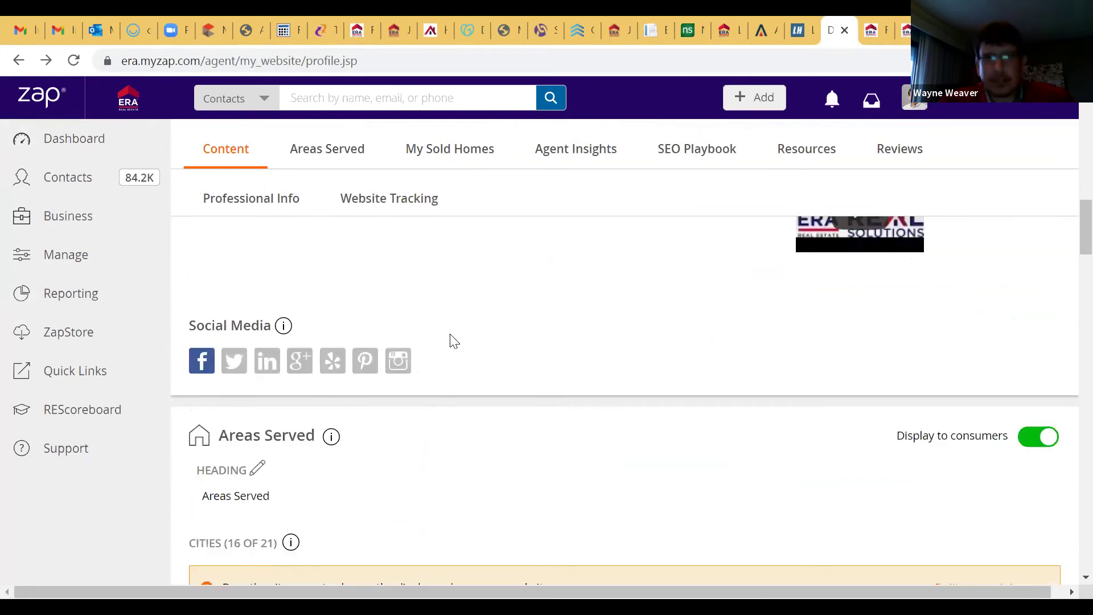
pyautogui.scroll(10, 454, 341)
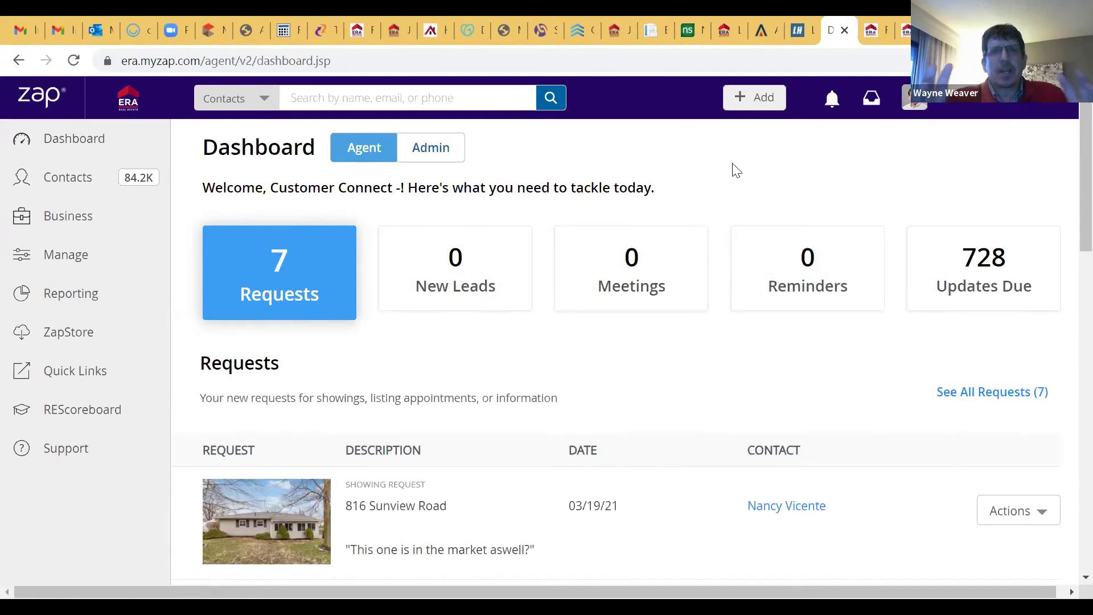
# - Open the account menu from the agent's profile avatar on the Dashboard
pyautogui.click(1002, 110)
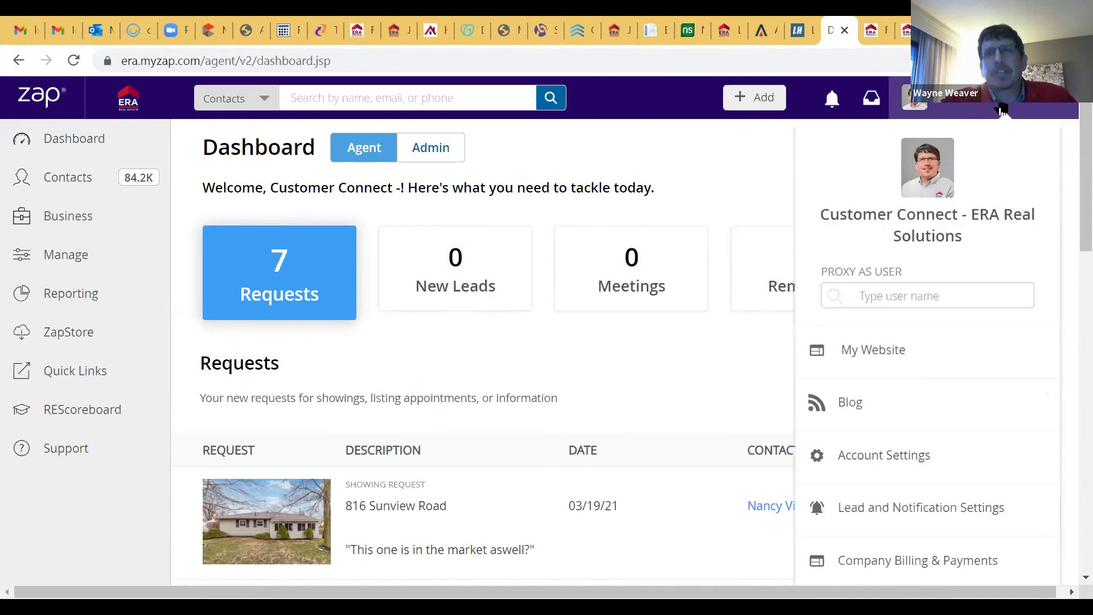
# - Go to My Website and copy the mobile app URL
pyautogui.click(890, 353)
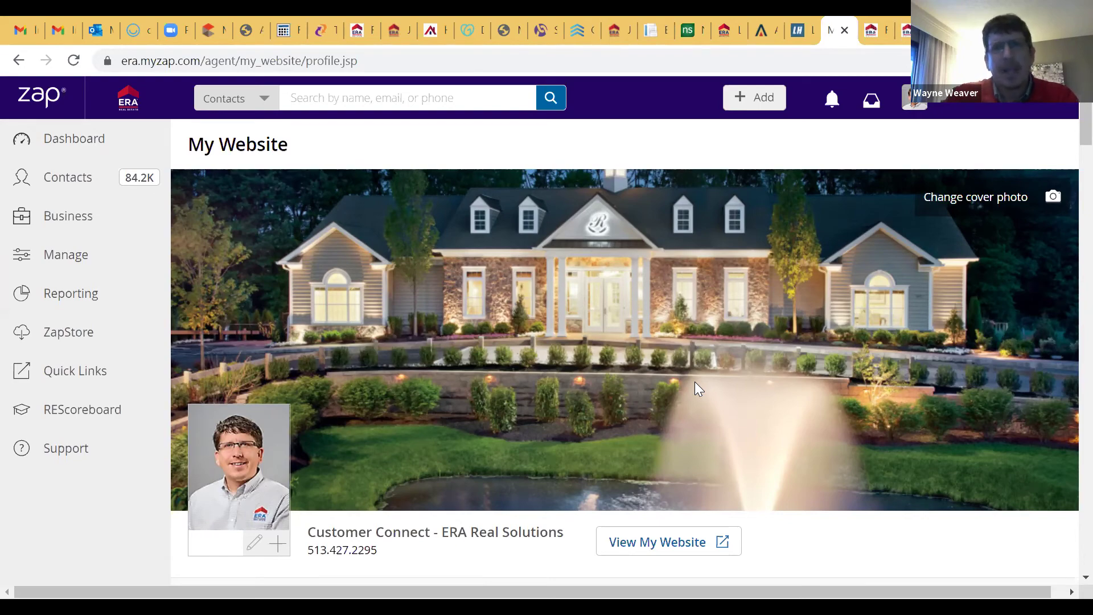
pyautogui.scroll(-3, 695, 382)
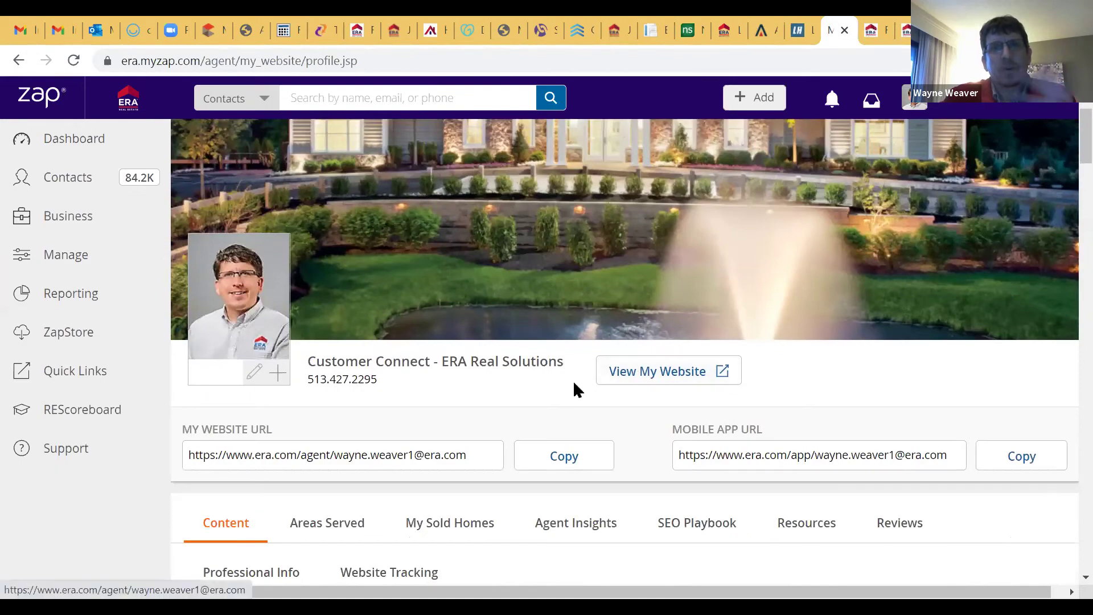
pyautogui.scroll(-1, 476, 432)
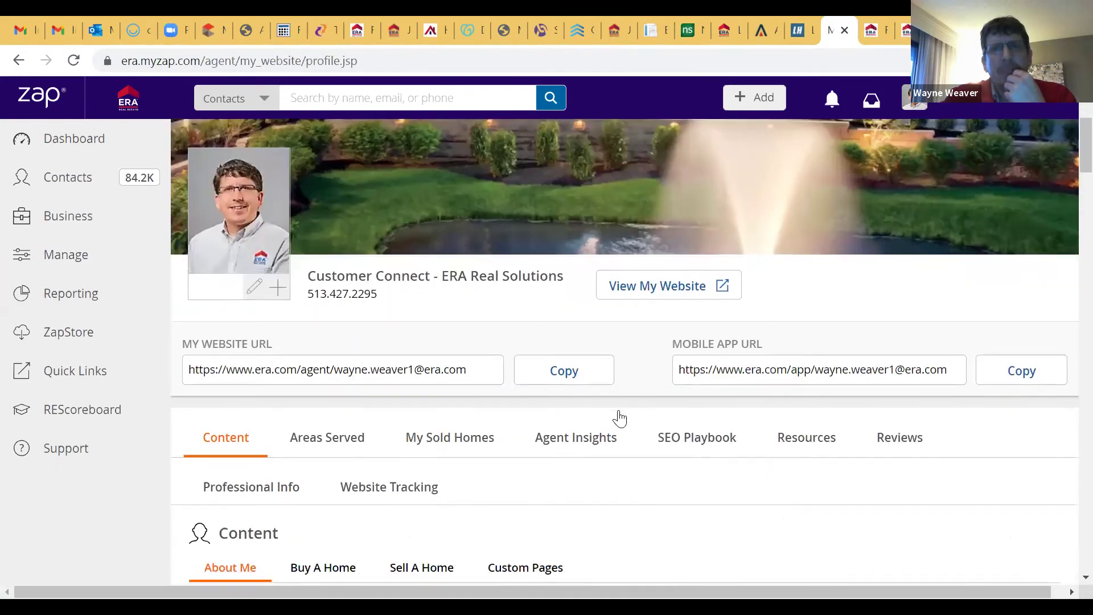
pyautogui.scroll(3, 626, 399)
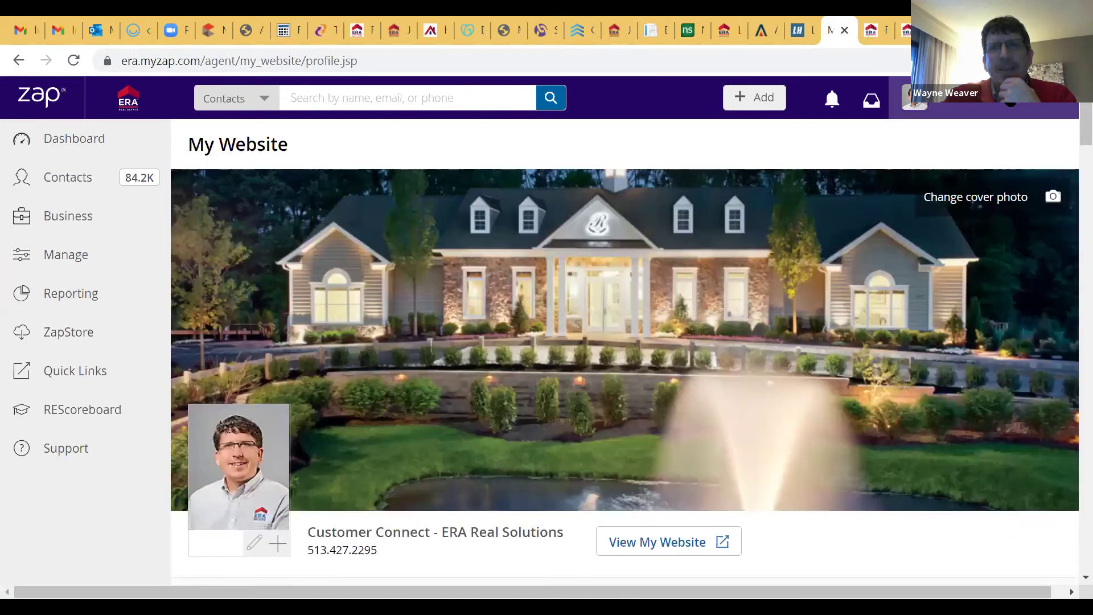
pyautogui.scroll(-2, 672, 421)
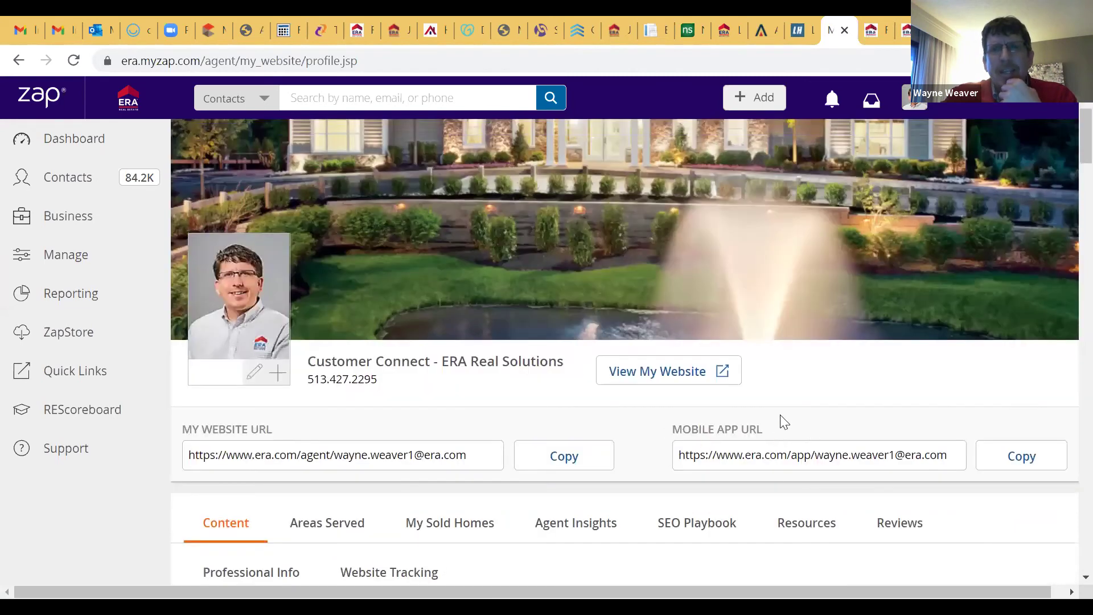
pyautogui.click(1058, 455)
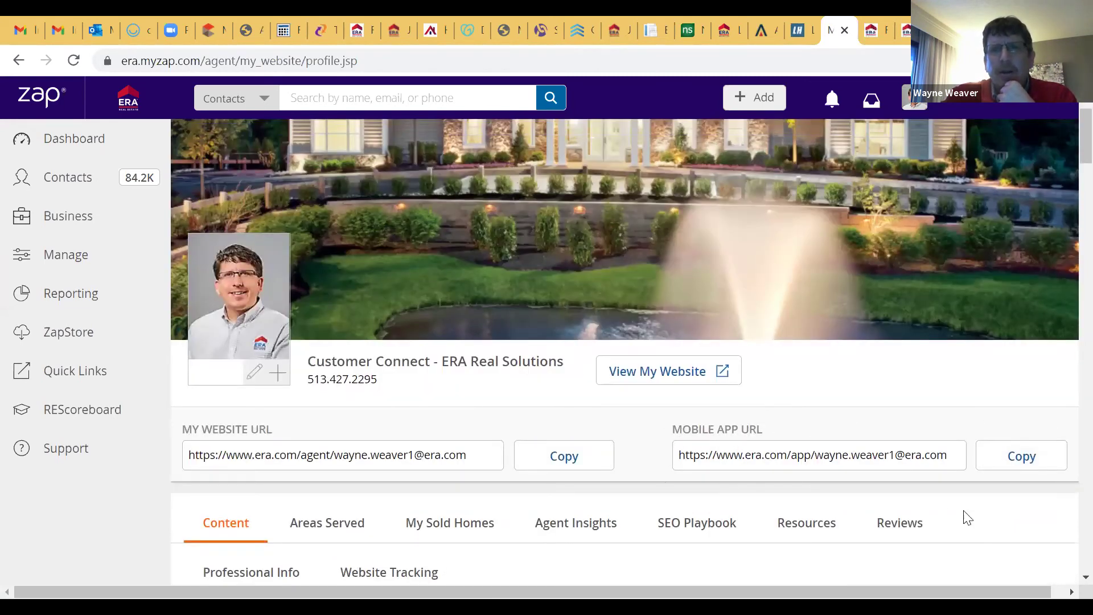
# - Copy both the My Website URL and the Mobile App URL to the clipboard
pyautogui.click(1012, 460)
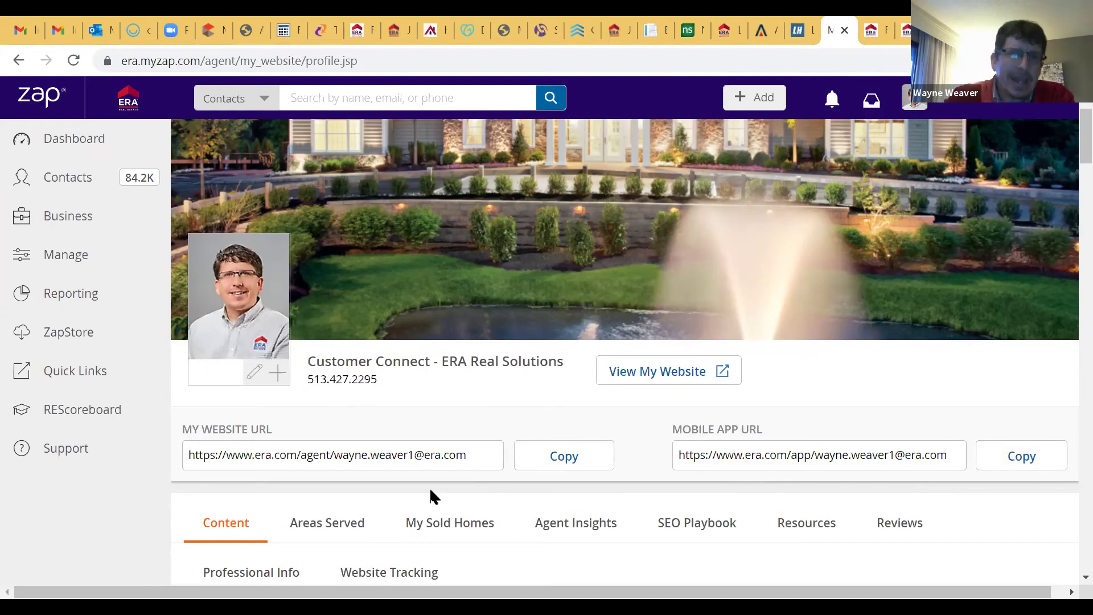
pyautogui.scroll(-5, 461, 442)
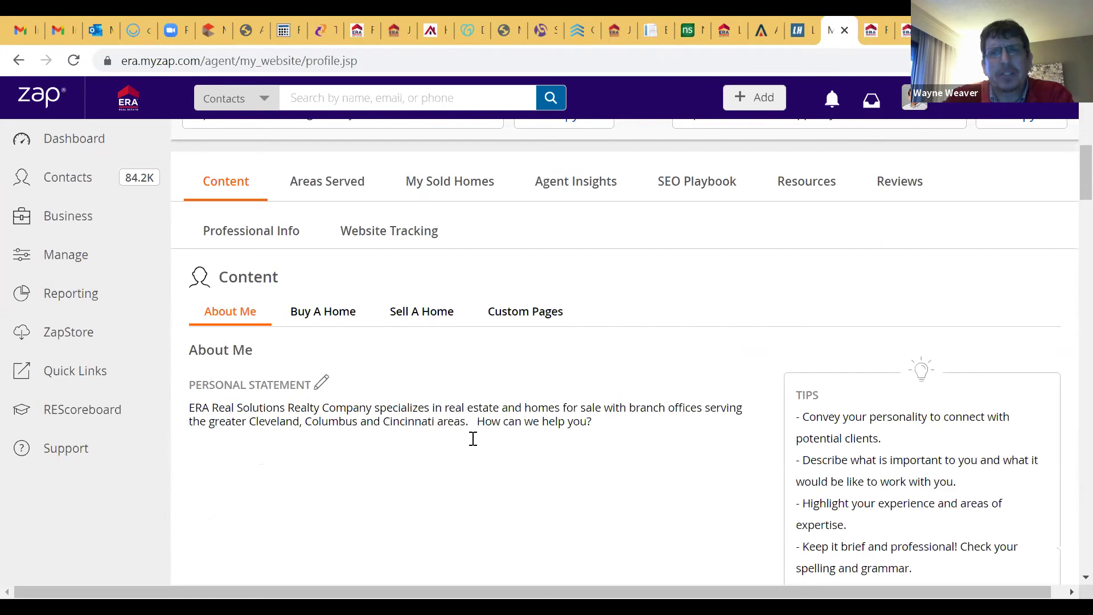
pyautogui.scroll(6, 473, 439)
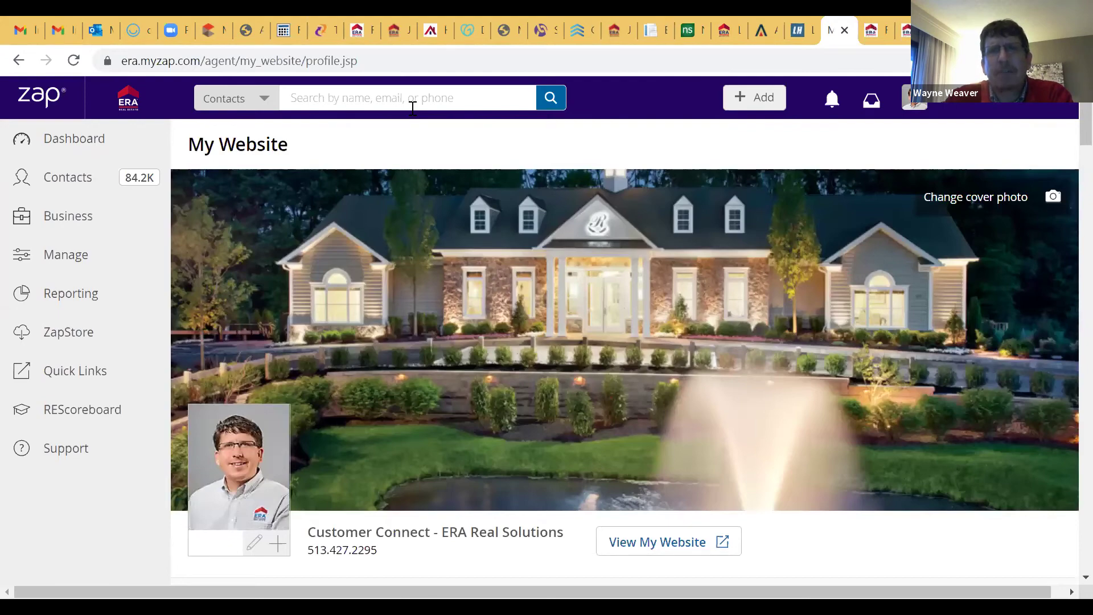
pyautogui.scroll(-4, 569, 405)
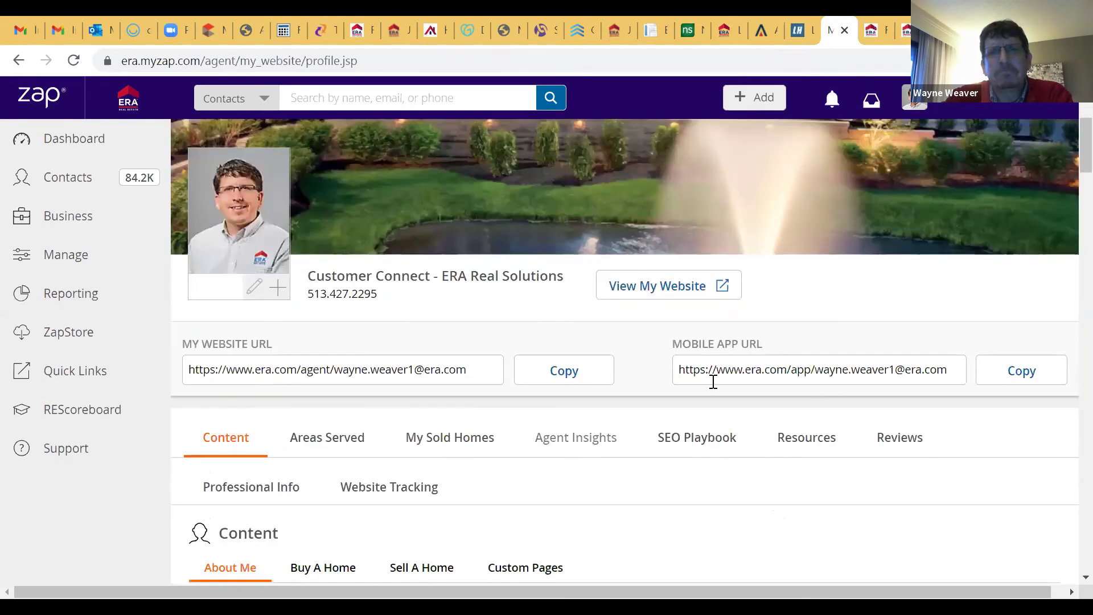
pyautogui.click(533, 373)
pyautogui.click(1025, 375)
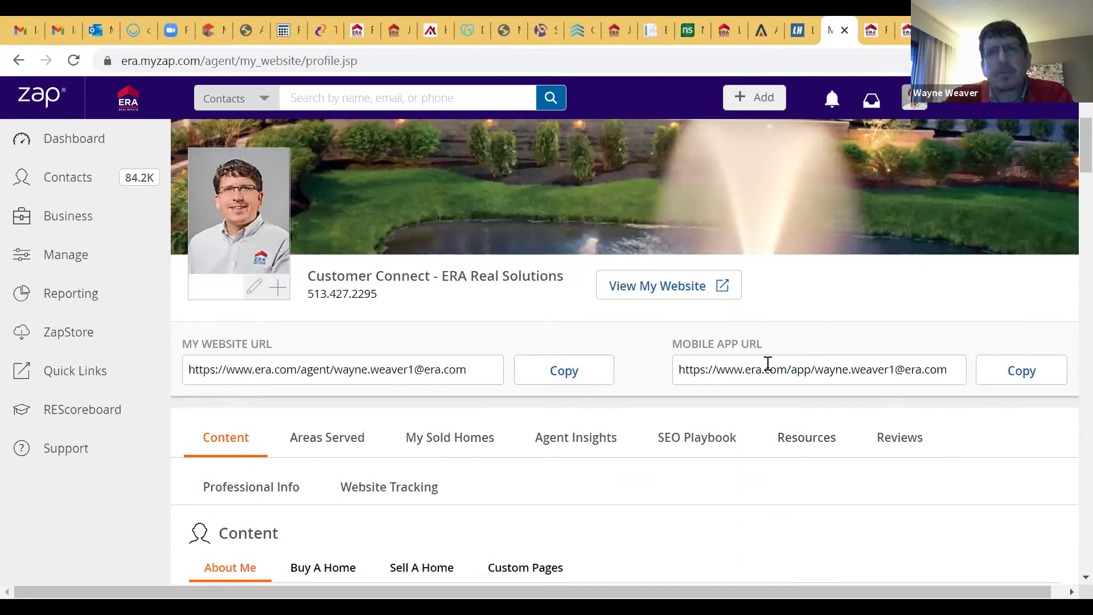
pyautogui.scroll(-2, 658, 390)
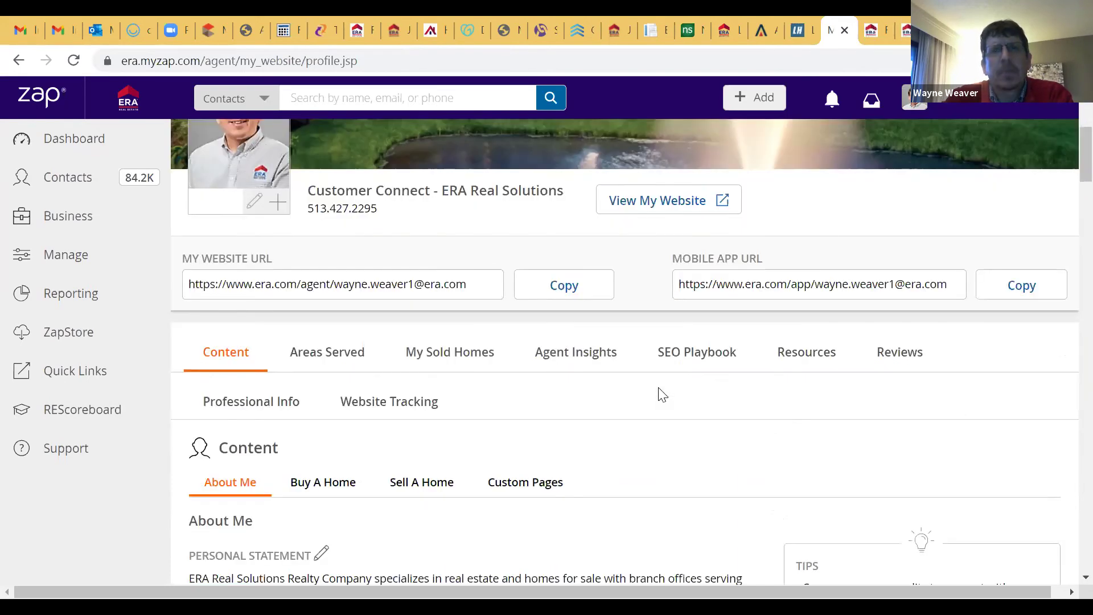
pyautogui.scroll(6, 658, 392)
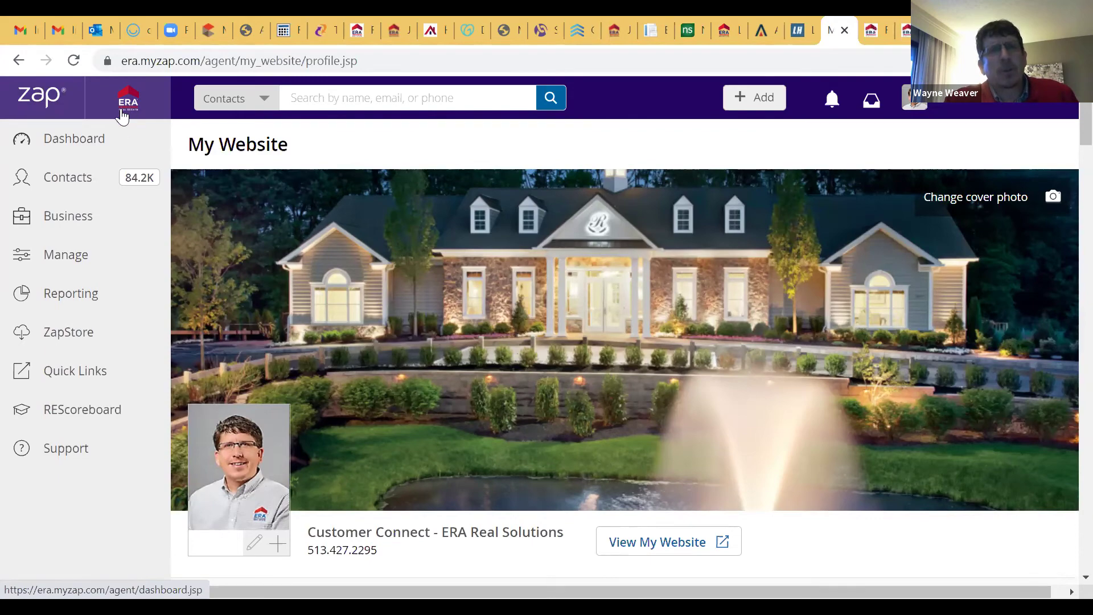
# - Go back to the Dashboard via the ERA logo and bring up the + Add New Contact submenu
pyautogui.click(128, 108)
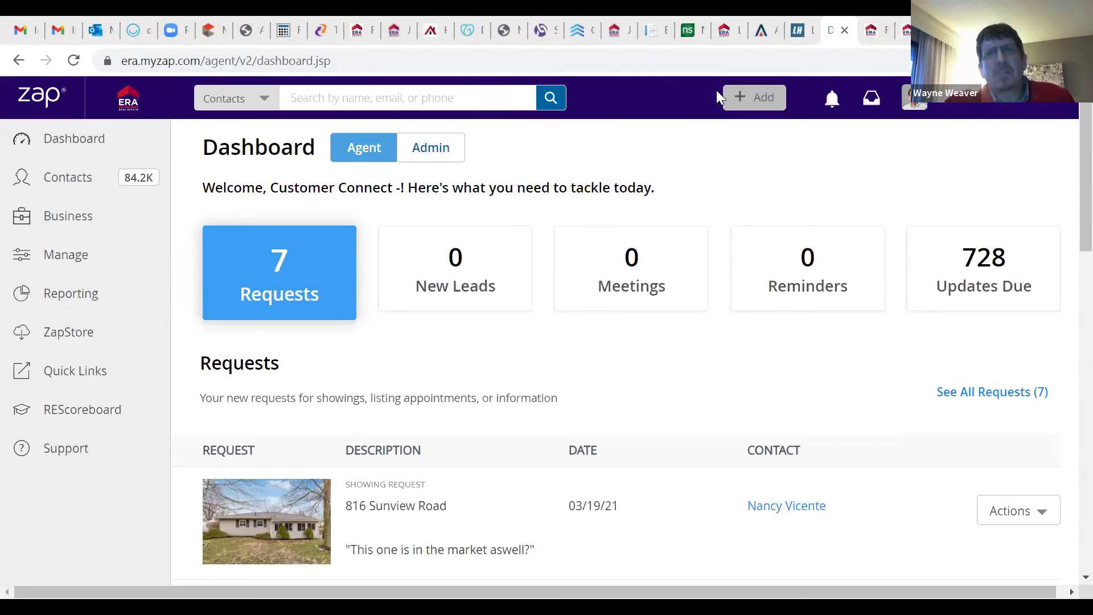
pyautogui.click(751, 106)
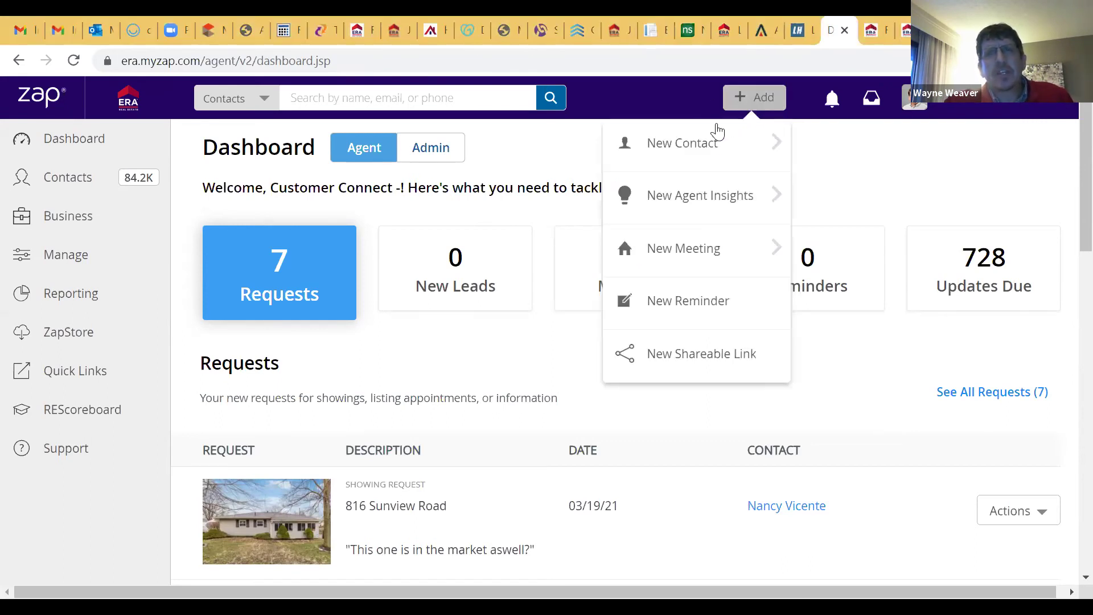
pyautogui.moveTo(712, 150)
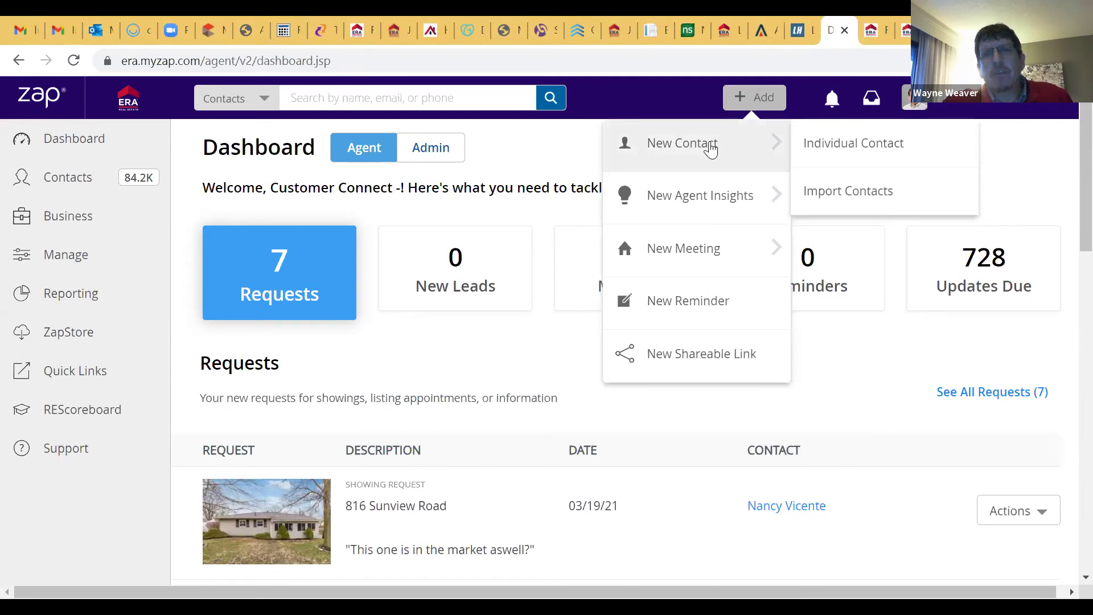
# - Start an Individual Contact and reveal its street, city, state and zip address fields
pyautogui.click(854, 146)
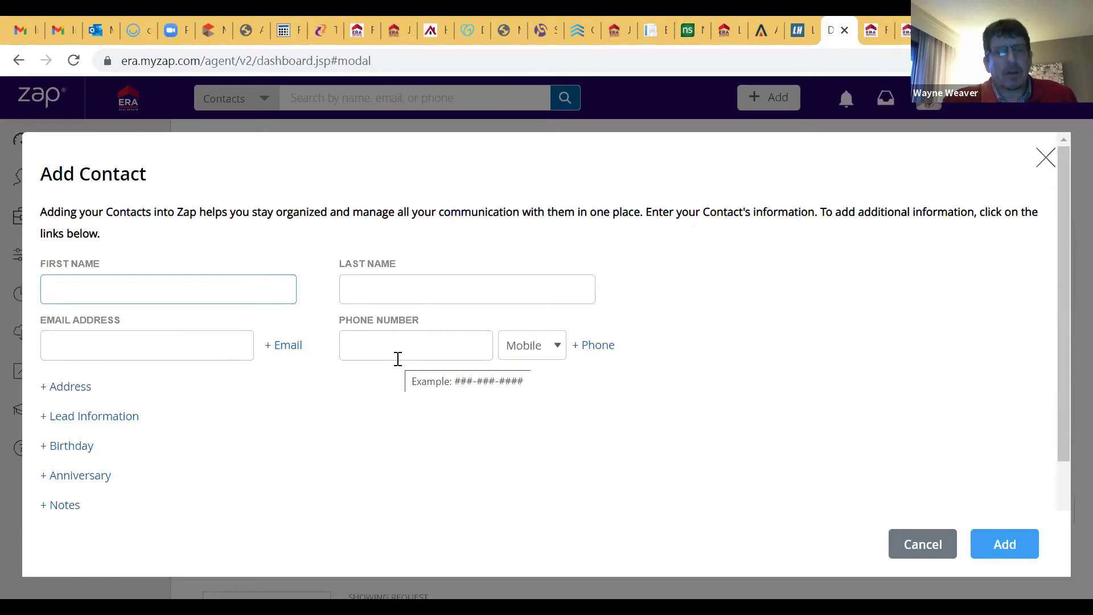
pyautogui.scroll(-3, 58, 409)
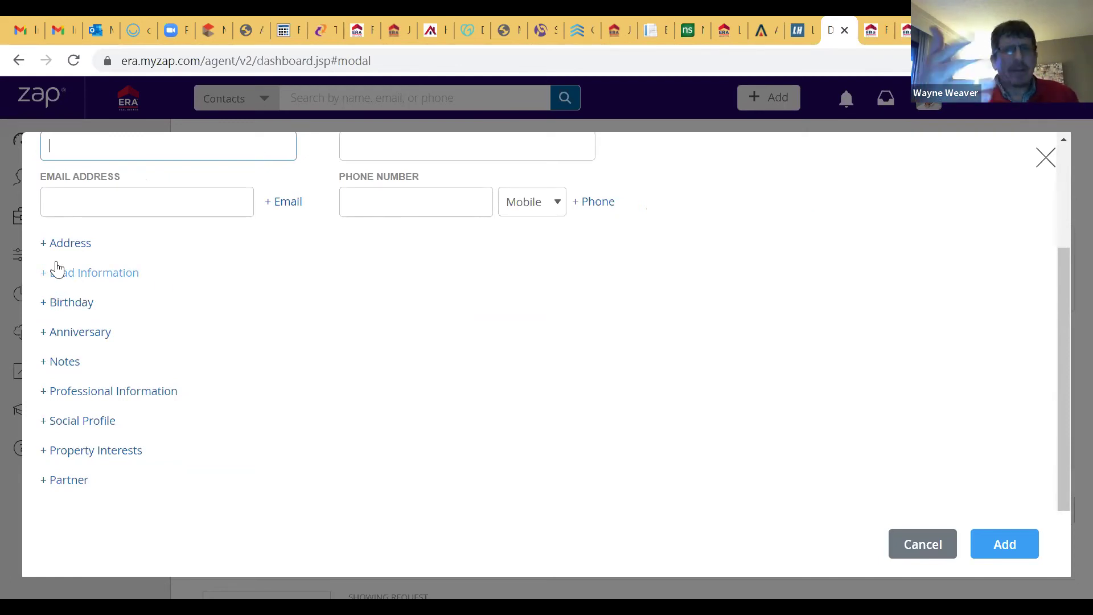
pyautogui.click(76, 243)
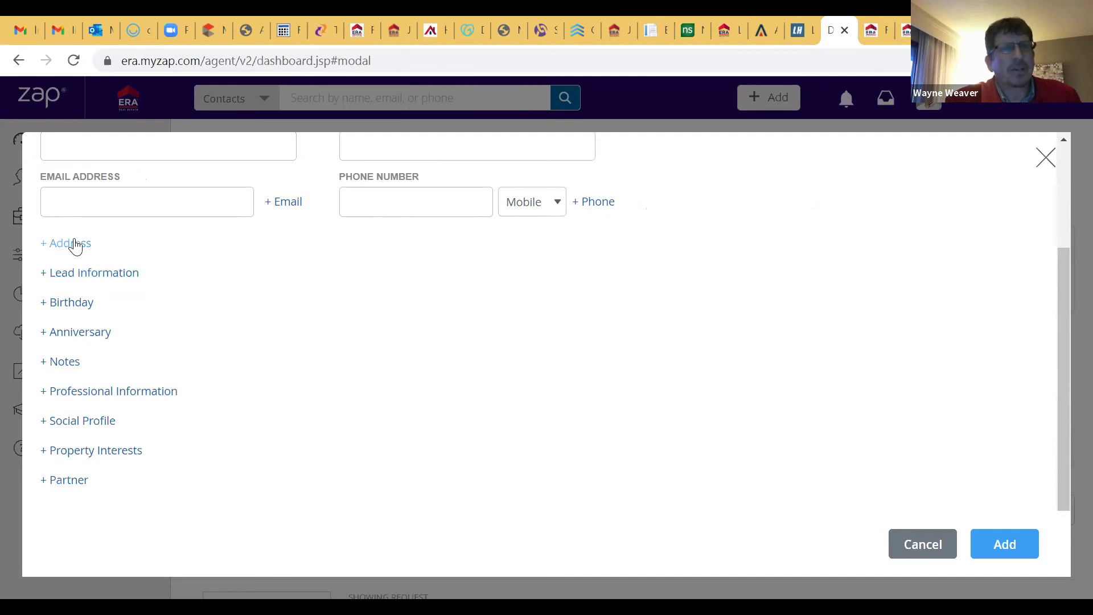
pyautogui.scroll(-2, 70, 251)
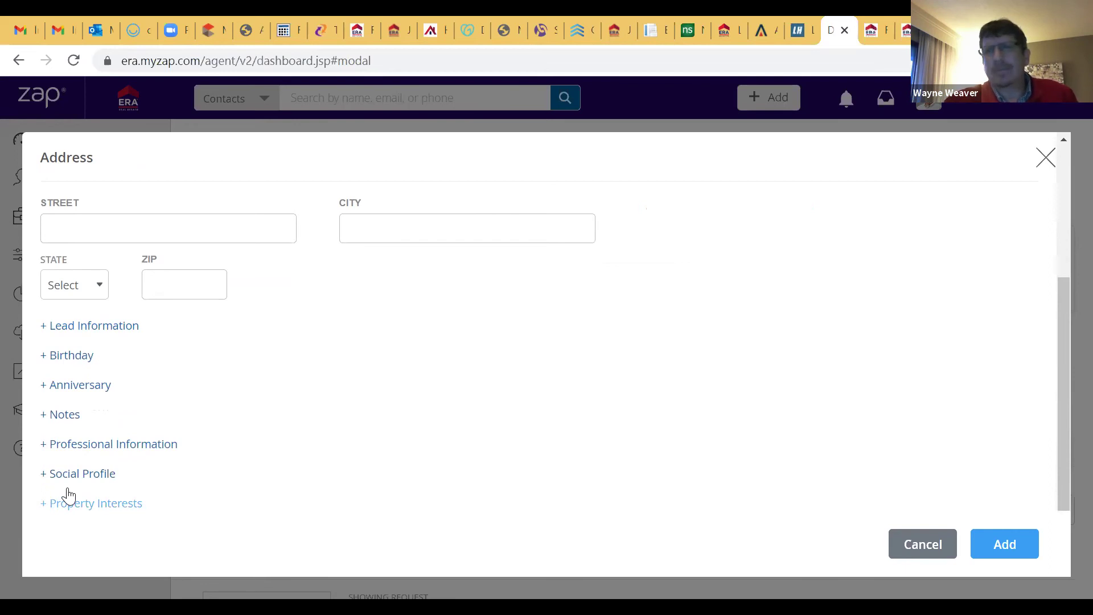
pyautogui.scroll(4, 111, 435)
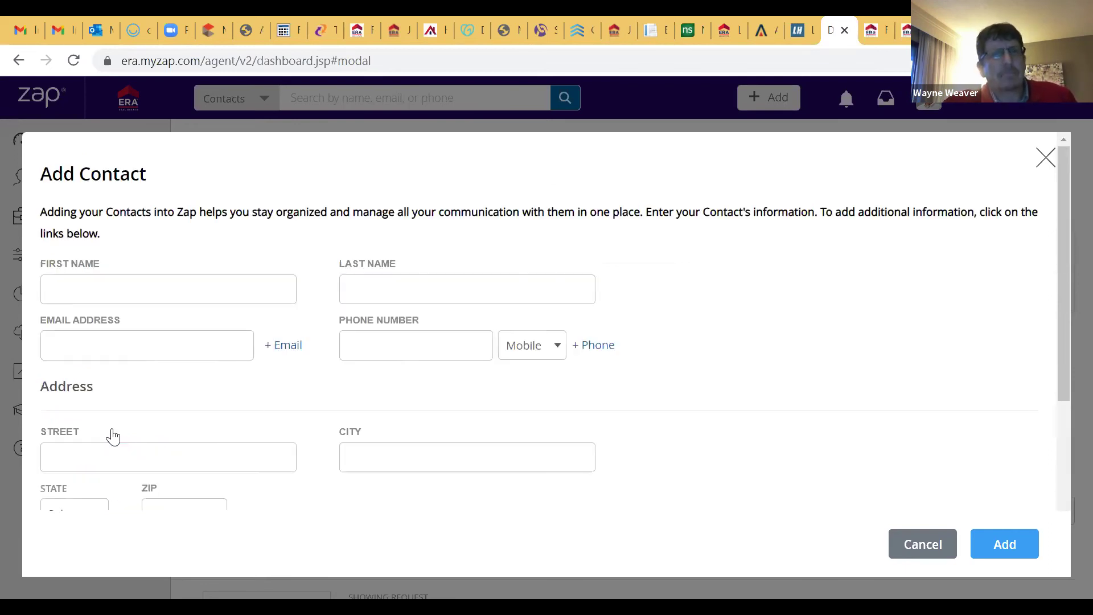
pyautogui.scroll(-2, 88, 434)
pyautogui.scroll(-3, 525, 308)
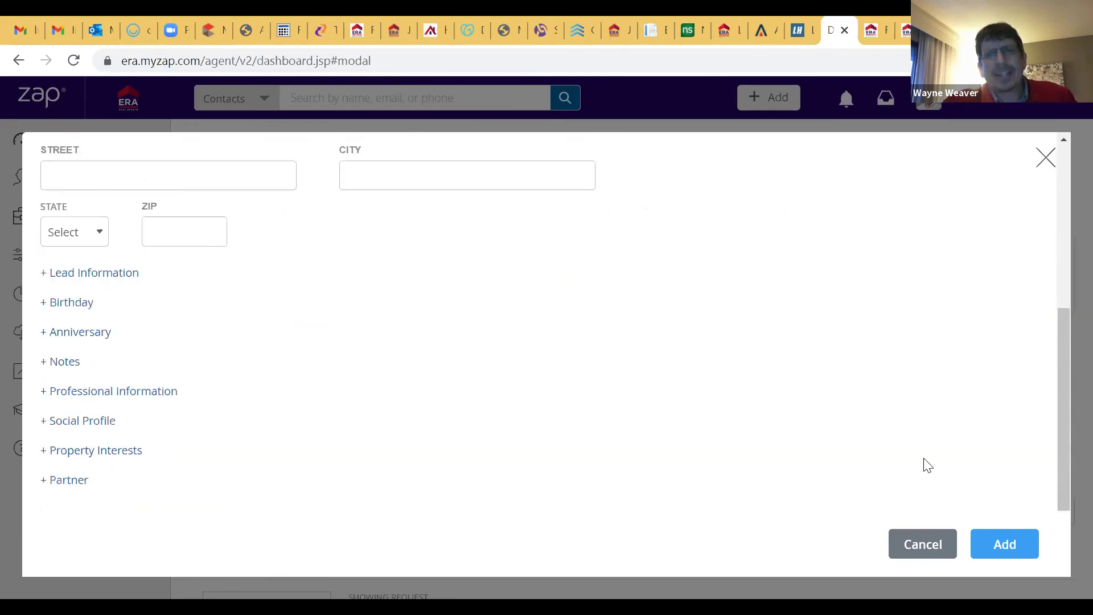
# - Discard the Add Contact form and go to the Import Contacts page offering CSV upload
pyautogui.click(1045, 159)
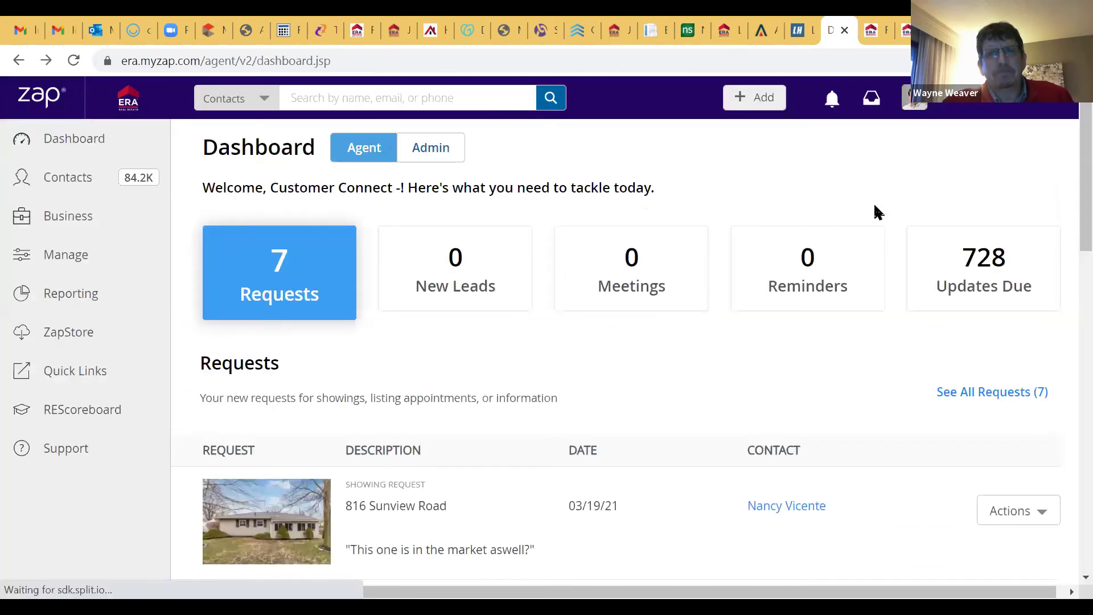
pyautogui.click(757, 99)
pyautogui.moveTo(712, 143)
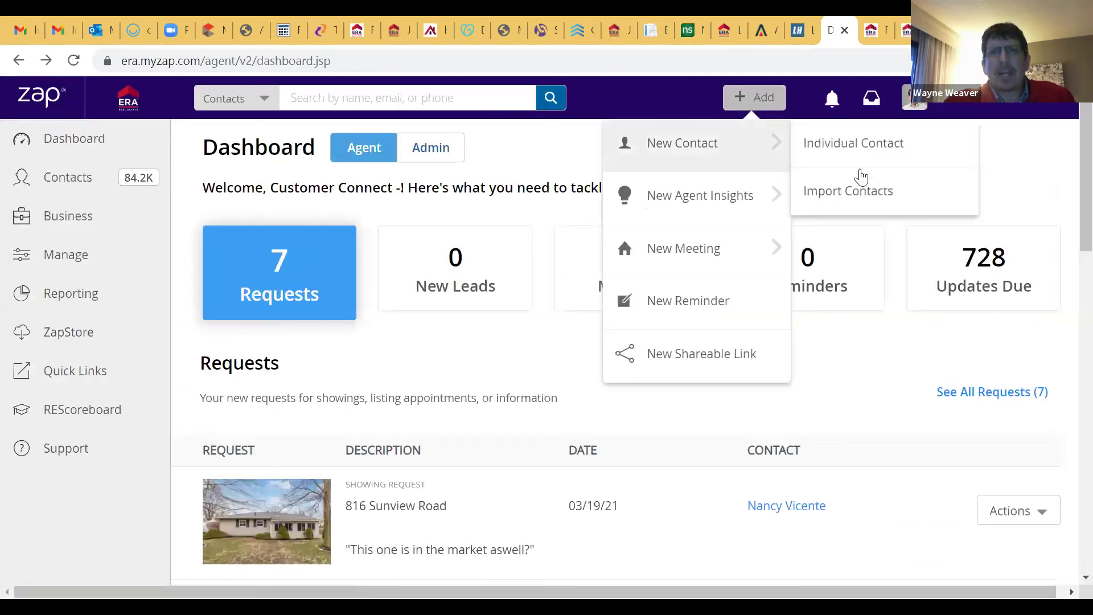
pyautogui.click(859, 194)
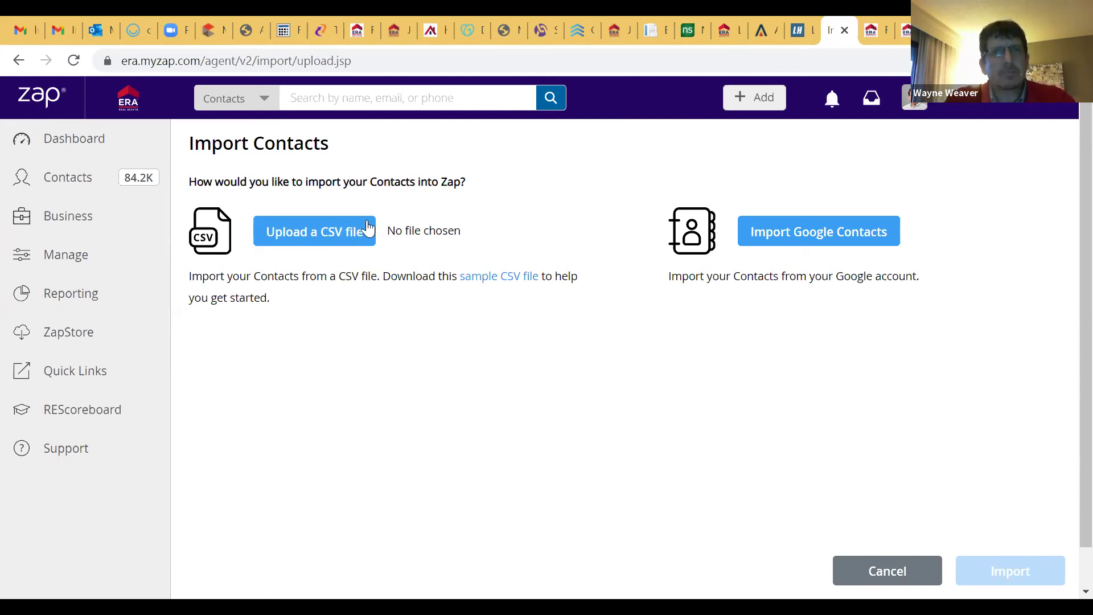
pyautogui.click(766, 104)
pyautogui.moveTo(776, 141)
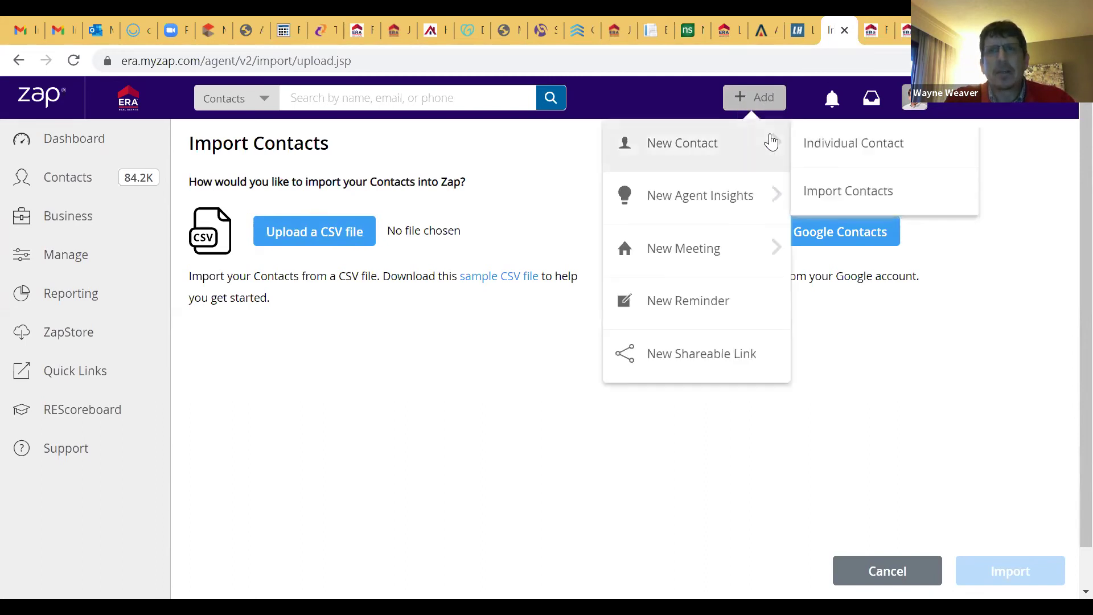
pyautogui.click(558, 176)
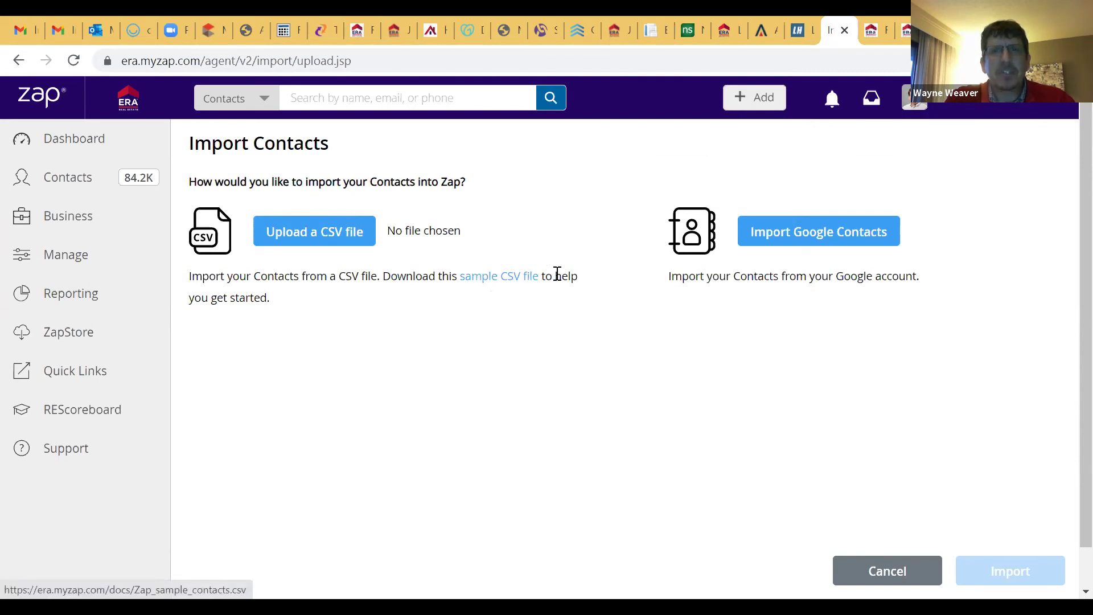
pyautogui.click(496, 279)
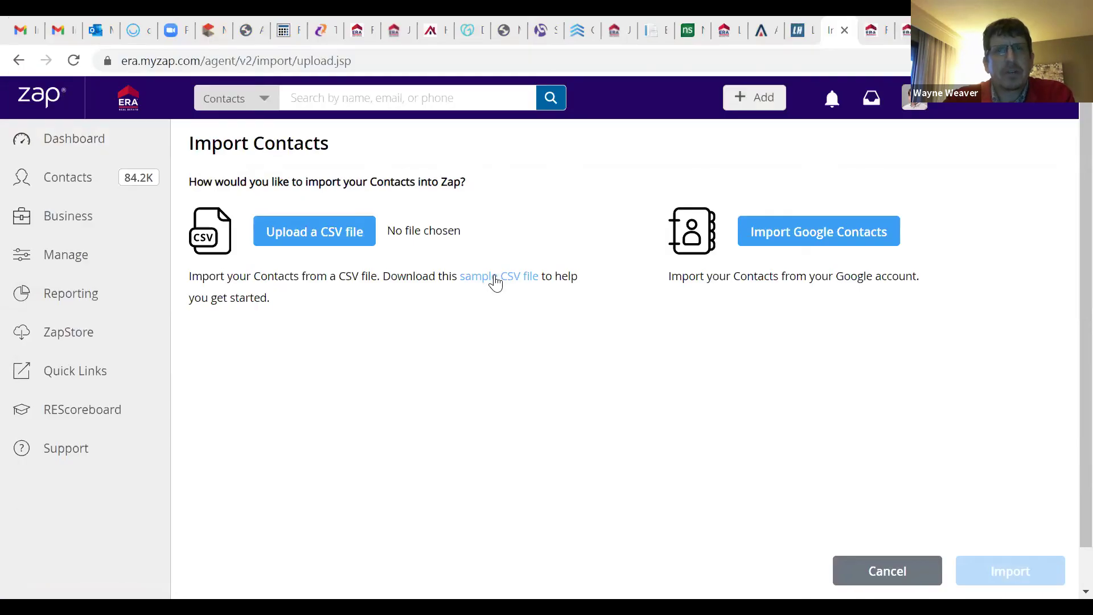
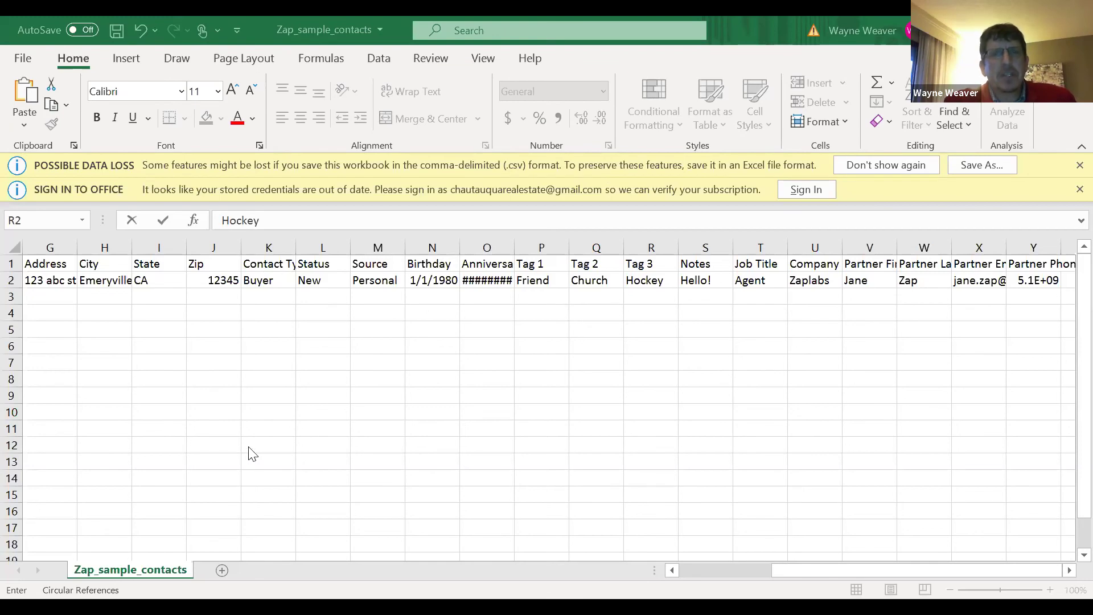
# - Commit Hockey as Tag 3, then review the contact's row 2 fields and select Tag 1 Friend
pyautogui.click(59, 283)
pyautogui.press('Left')
pyautogui.press('Left')
pyautogui.press('Left')
pyautogui.press('Left')
pyautogui.press('Left')
pyautogui.press('Left')
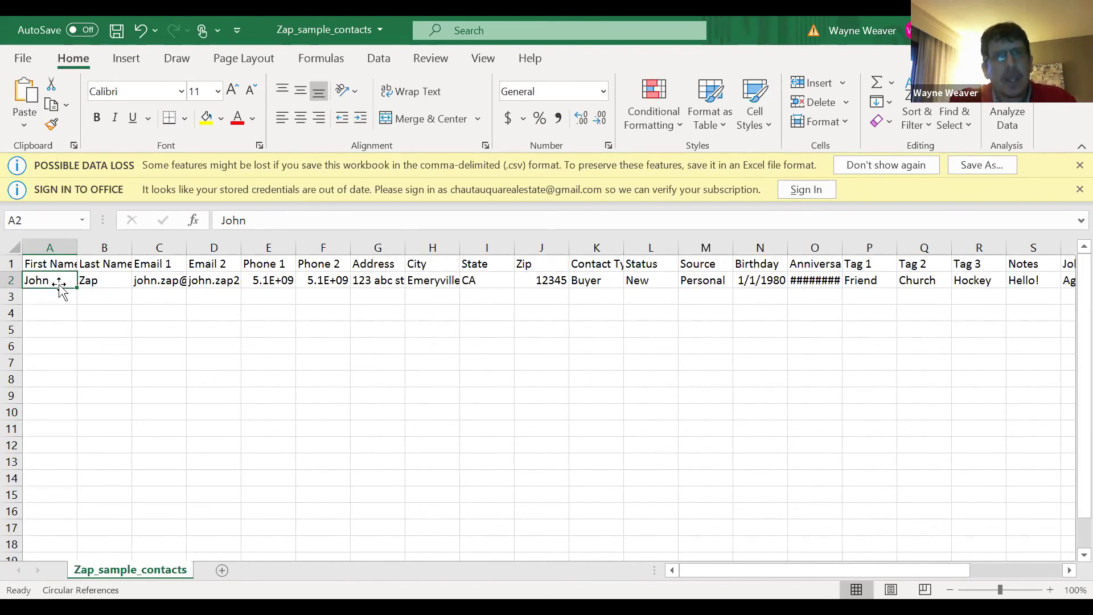
pyautogui.press('Right')
pyautogui.press('Right')
pyautogui.press('Right')
pyautogui.press('Right')
pyautogui.press('Right')
pyautogui.press('Right')
pyautogui.press('Right')
pyautogui.press('Right')
pyautogui.press('Right')
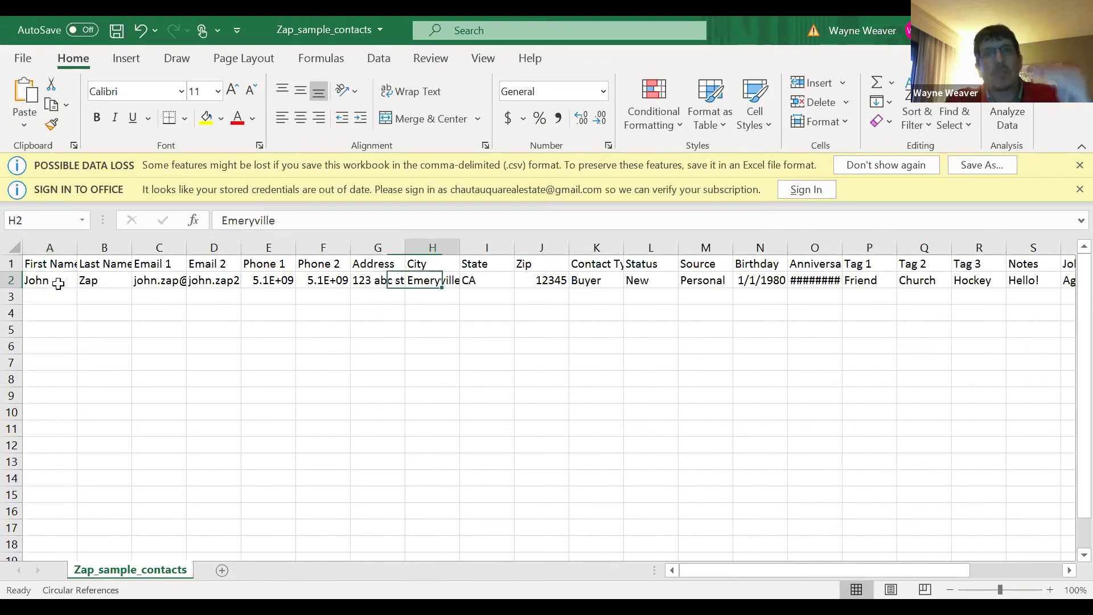
pyautogui.press('Left')
pyautogui.press('Left')
pyautogui.press('Left')
pyautogui.press('Right')
pyautogui.press('Right')
pyautogui.press('Right')
pyautogui.press('Right')
pyautogui.press('Right')
pyautogui.press('Right')
pyautogui.press('Right')
pyautogui.press('Right')
pyautogui.press('Right')
pyautogui.press('Left')
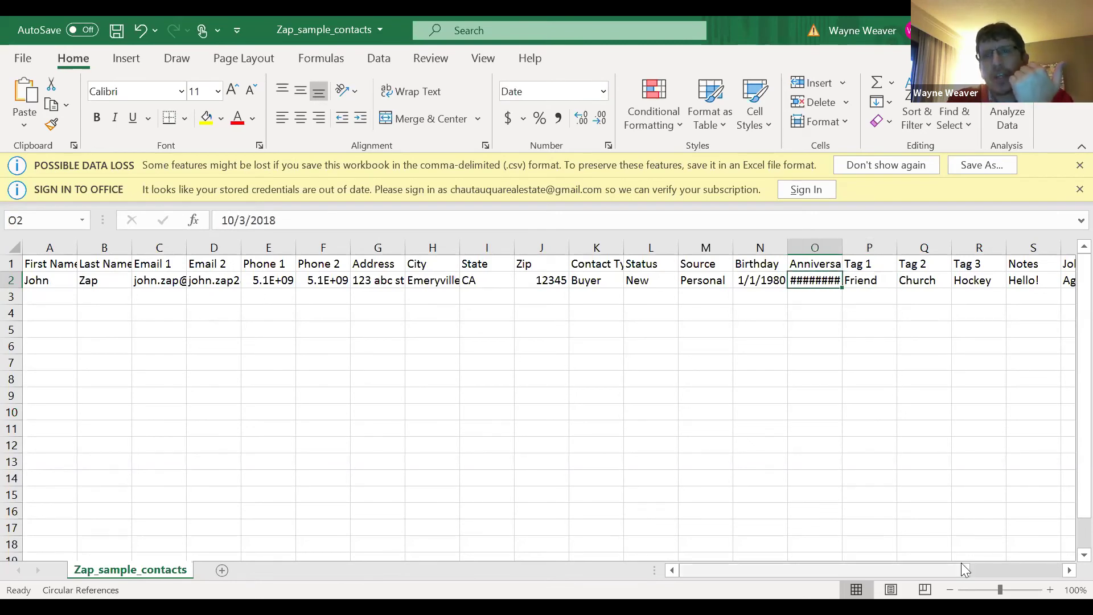
pyautogui.moveTo(962, 562); pyautogui.dragTo(1039, 552)
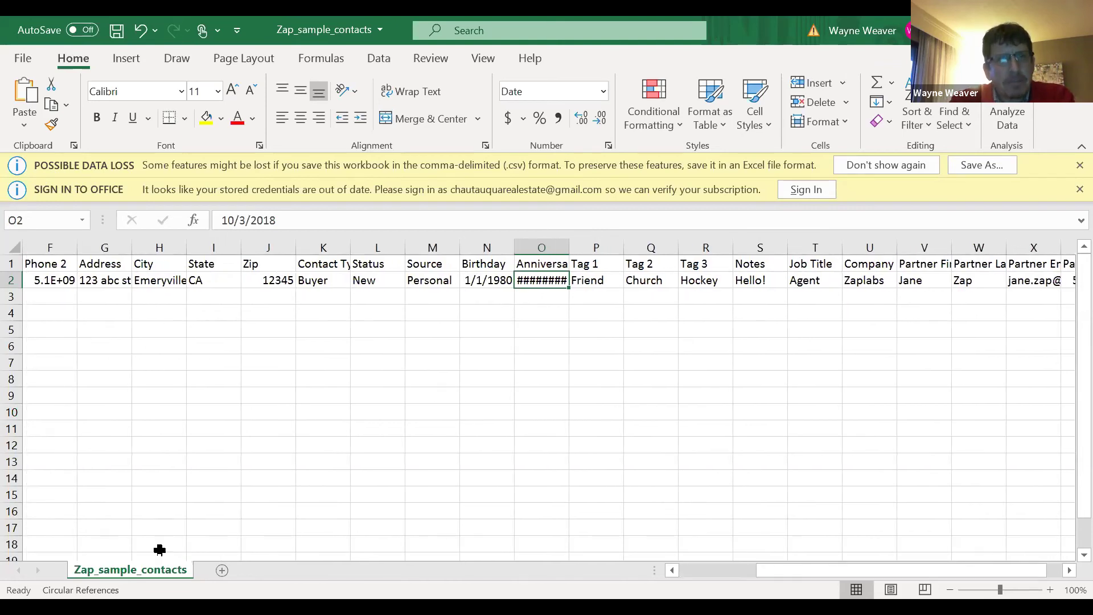
pyautogui.click(601, 277)
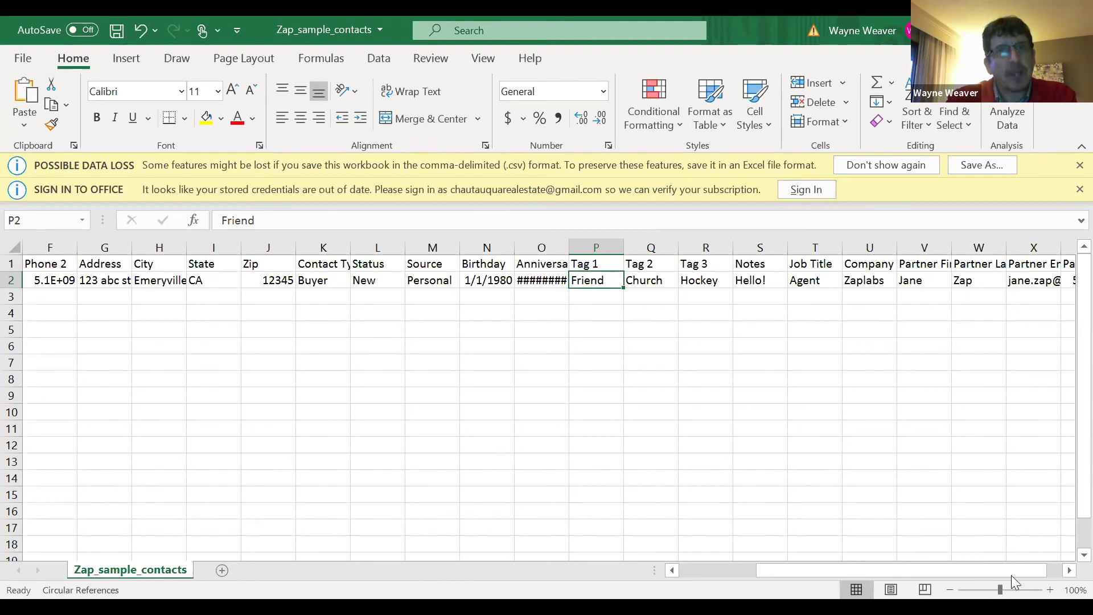
pyautogui.hscroll(-3, 1012, 575)
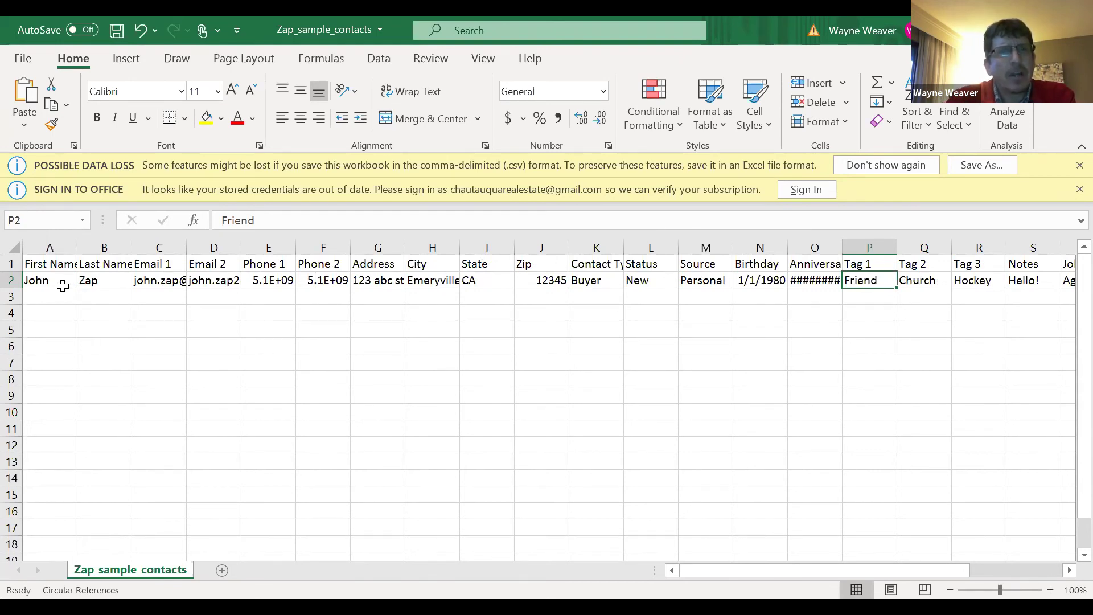
# - Copy the first names in A2:A17, paste them back into column A, and return to Zap's Import Contacts page
pyautogui.moveTo(49, 282); pyautogui.dragTo(8, 545)
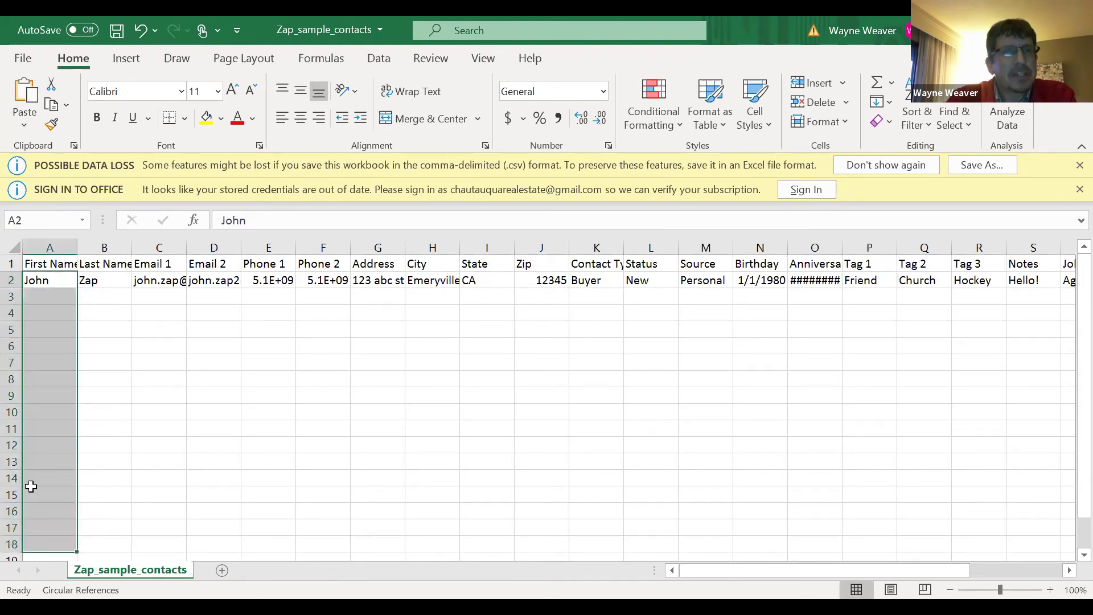
pyautogui.rightClick(46, 402)
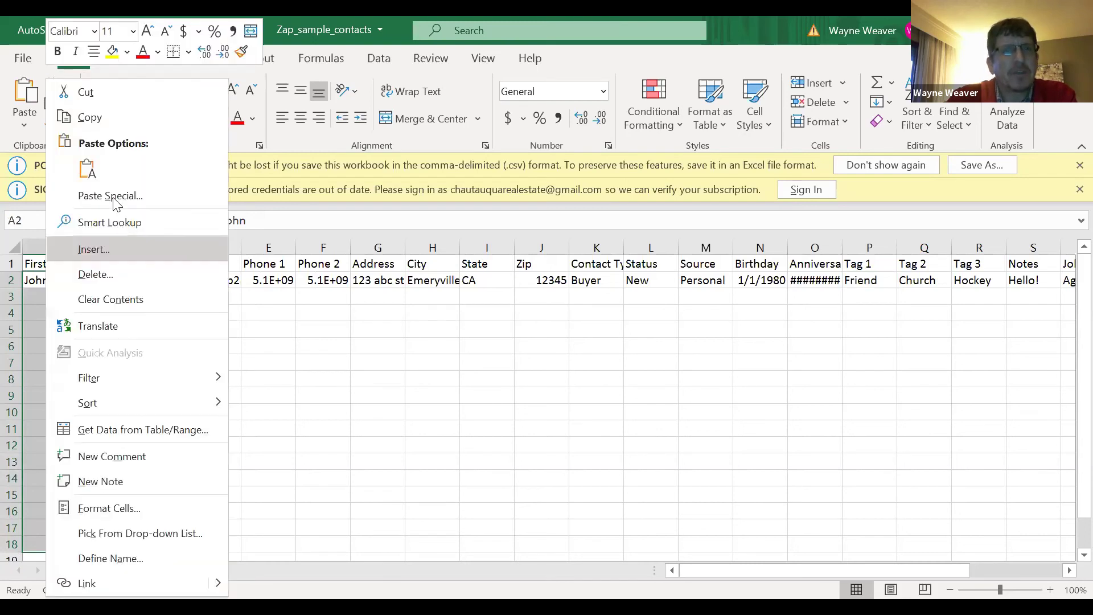
pyautogui.click(119, 118)
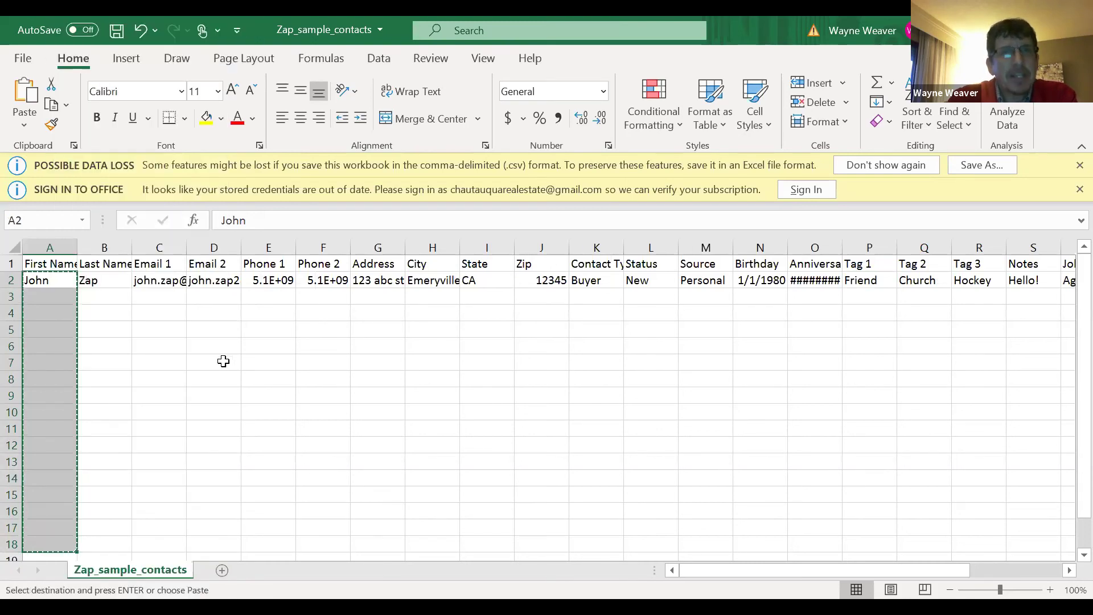
pyautogui.rightClick(42, 307)
pyautogui.click(84, 170)
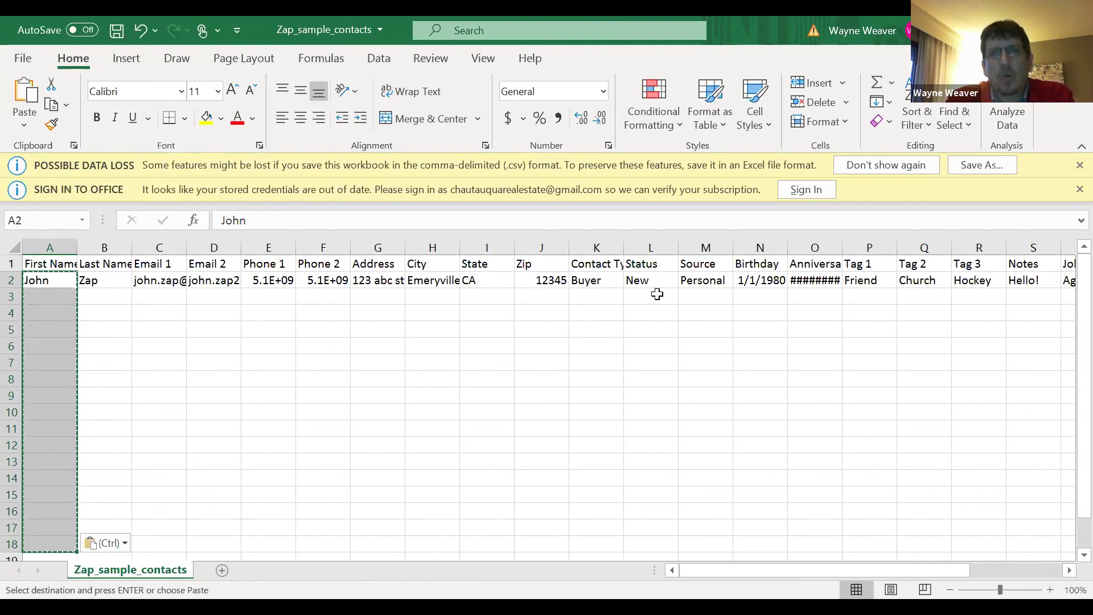
pyautogui.moveTo(961, 566); pyautogui.dragTo(100, 361)
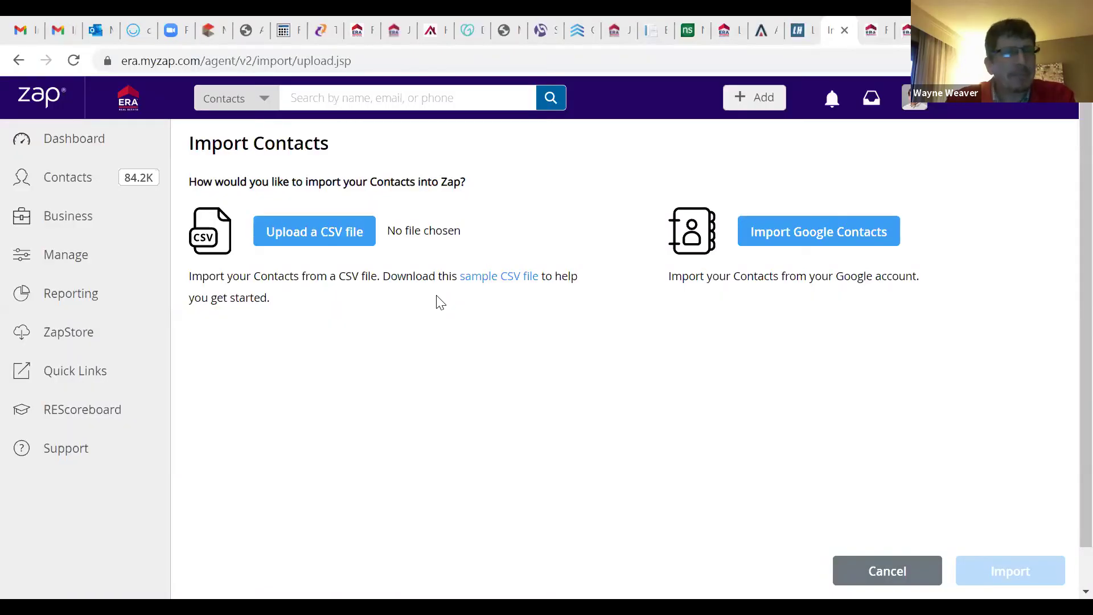
# - Browse Downloads through Upload a CSV file, then close the picker without choosing a file
pyautogui.click(330, 236)
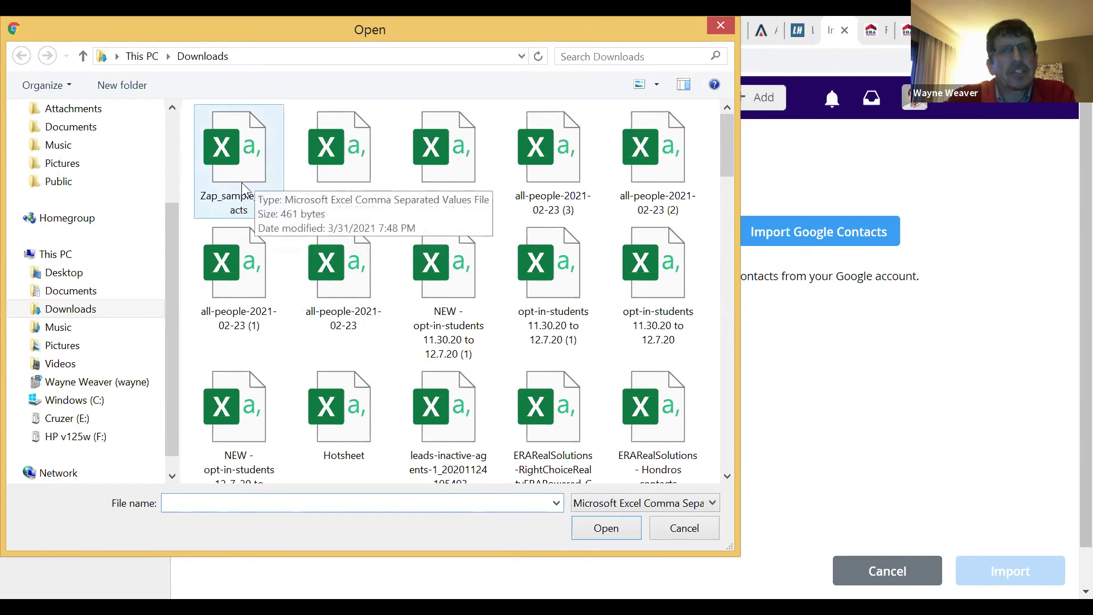
pyautogui.click(720, 25)
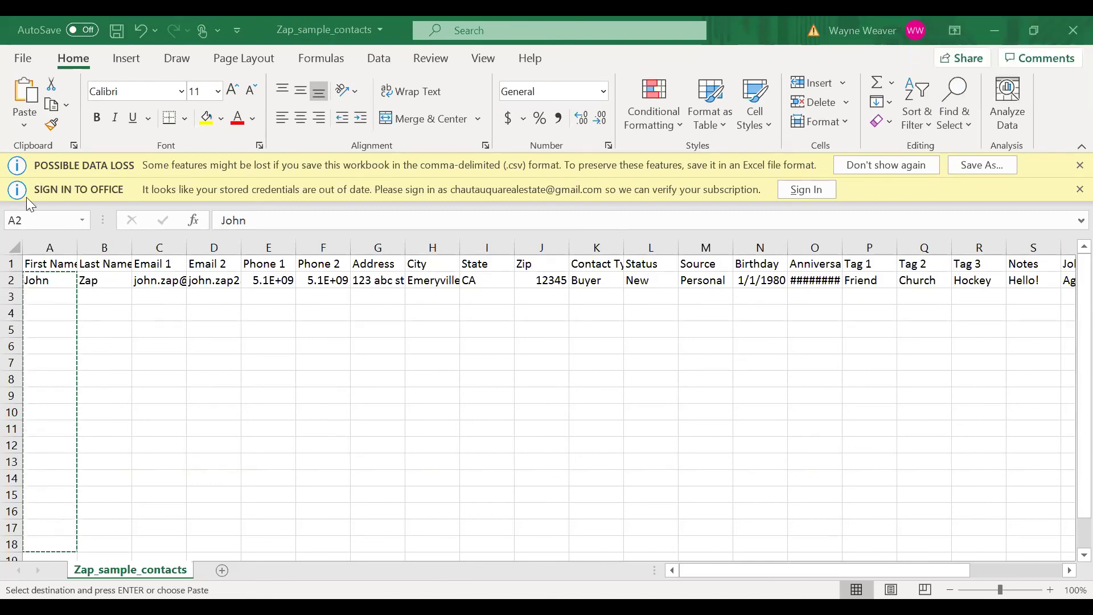
# - Save the workbook as a CSV (Comma delimited) file named 'Wayne' in Downloads
pyautogui.click(24, 59)
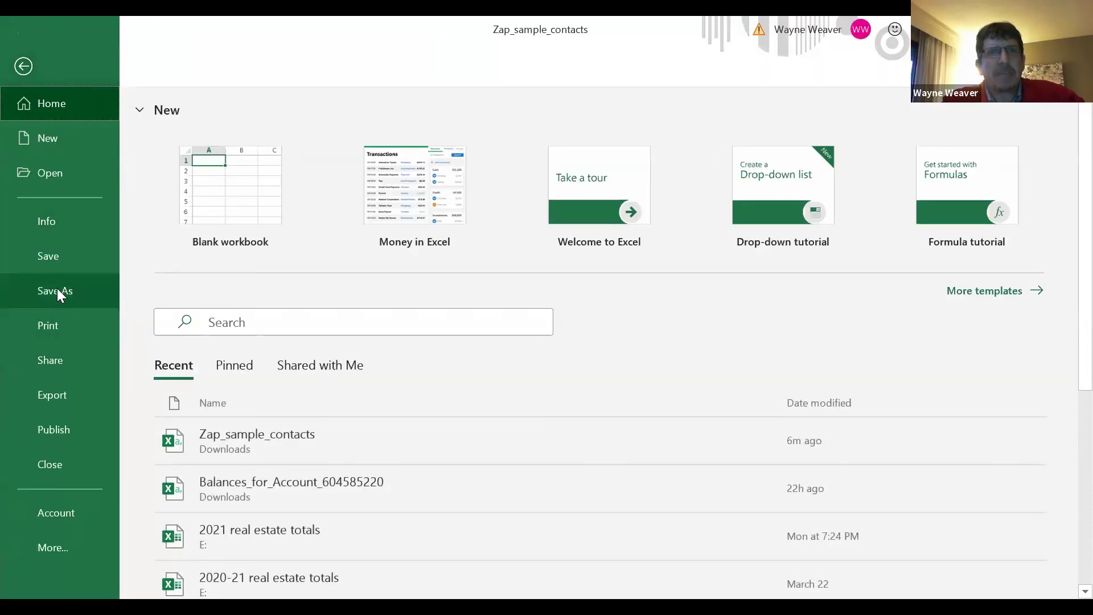
pyautogui.click(57, 289)
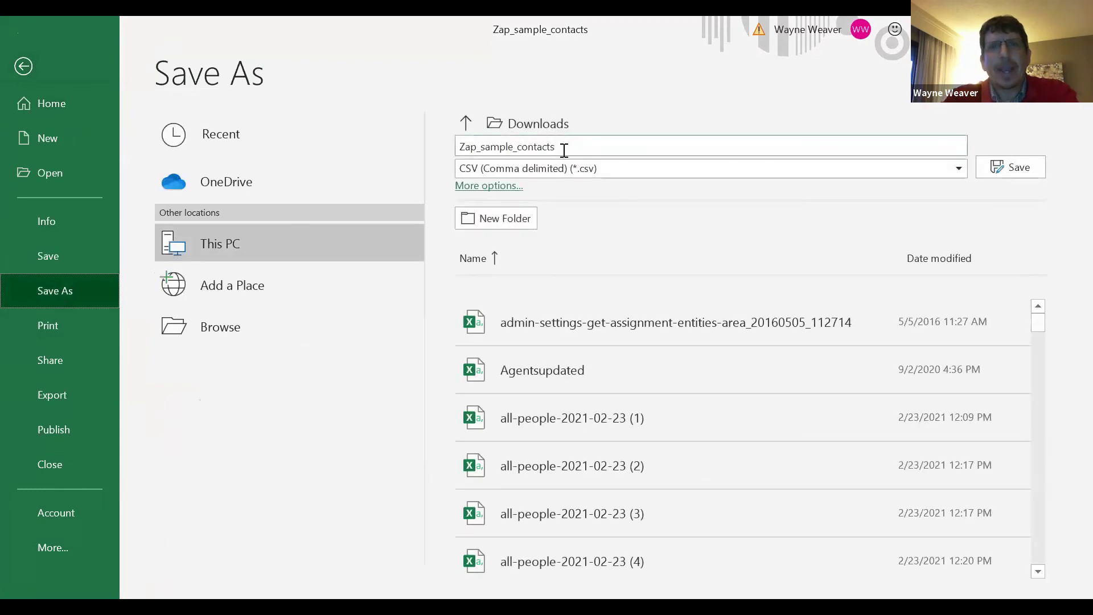
pyautogui.write('Wayne')
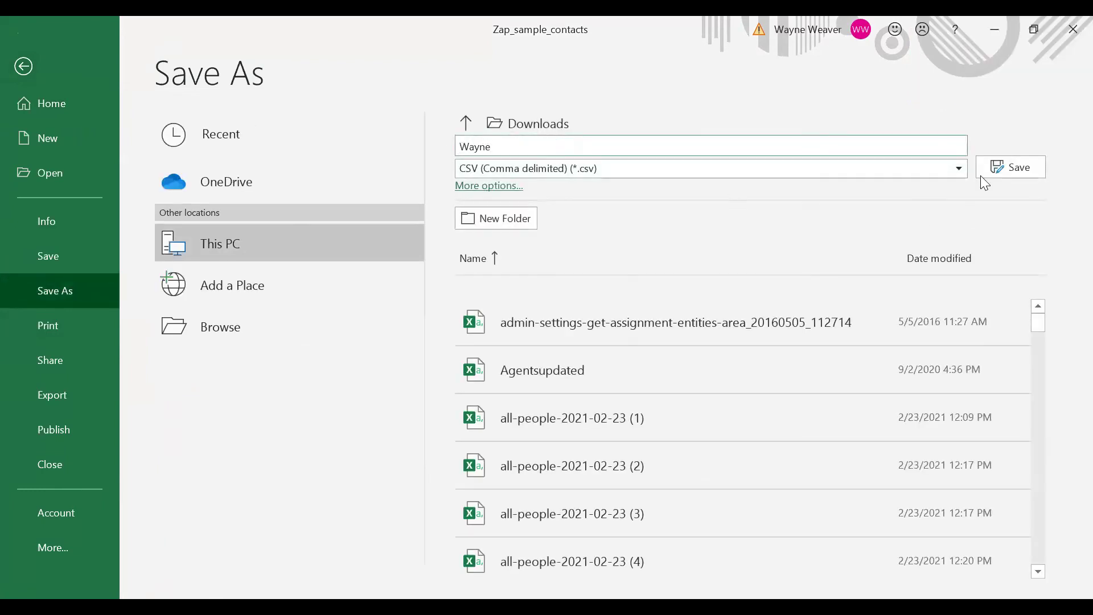
pyautogui.click(1002, 166)
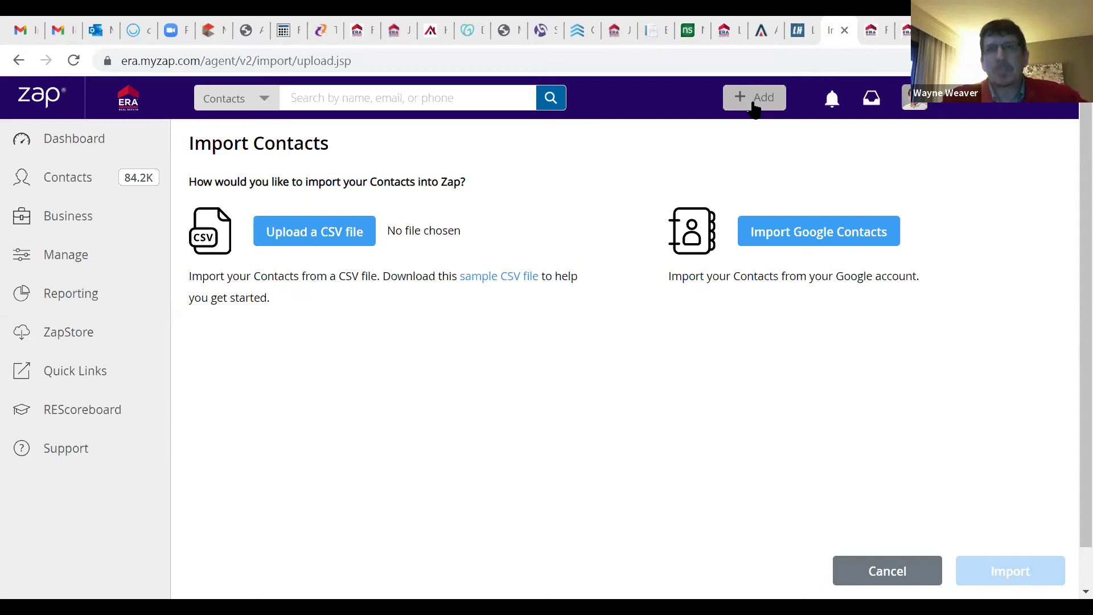
pyautogui.click(753, 108)
pyautogui.moveTo(768, 158)
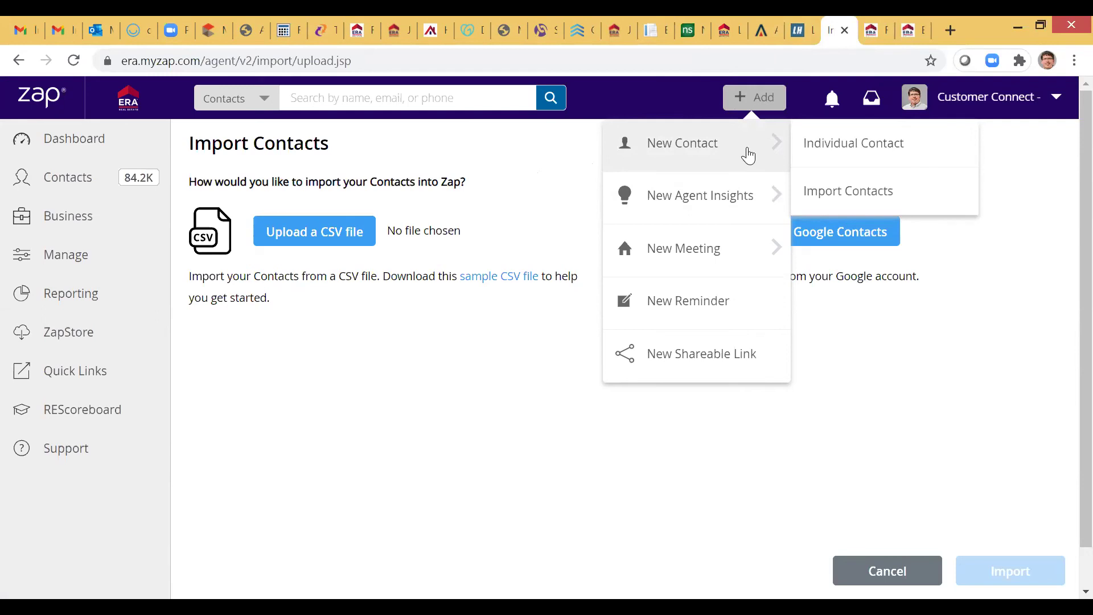
pyautogui.click(852, 192)
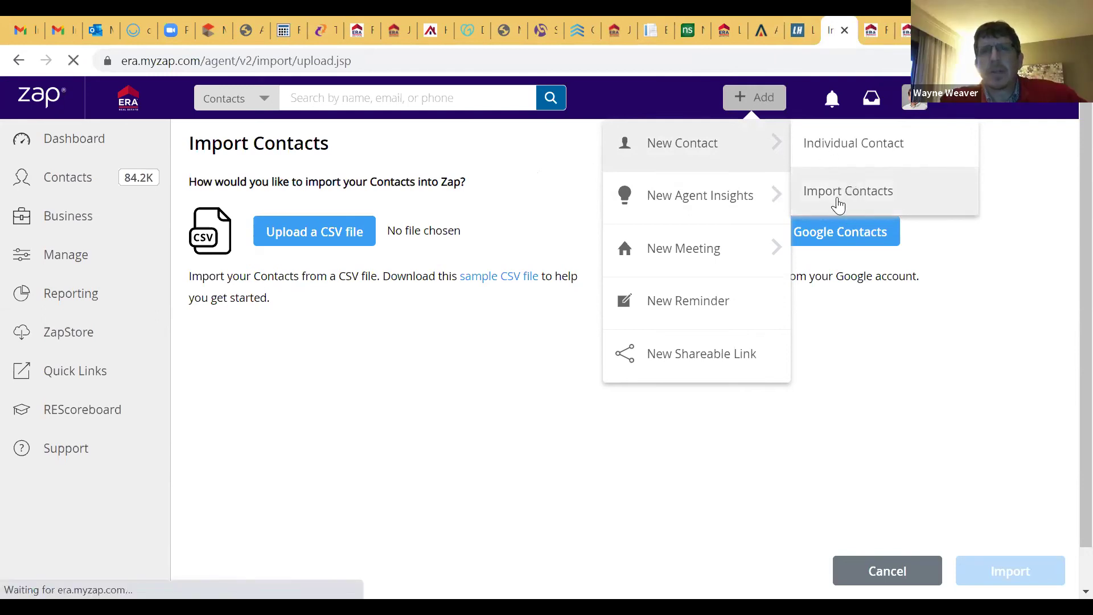
pyautogui.click(322, 244)
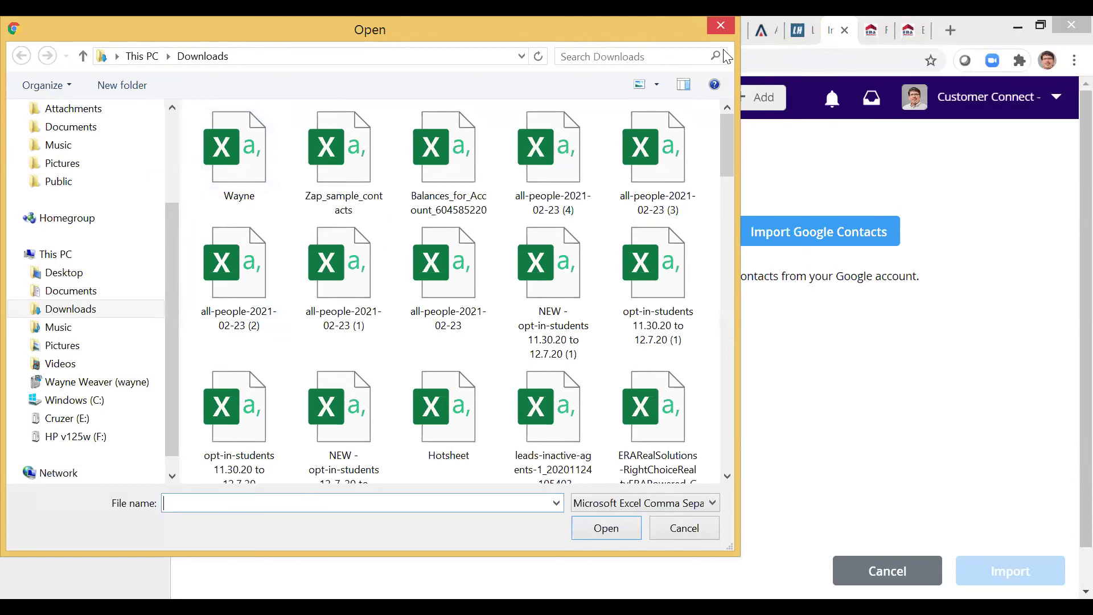
pyautogui.press('Escape')
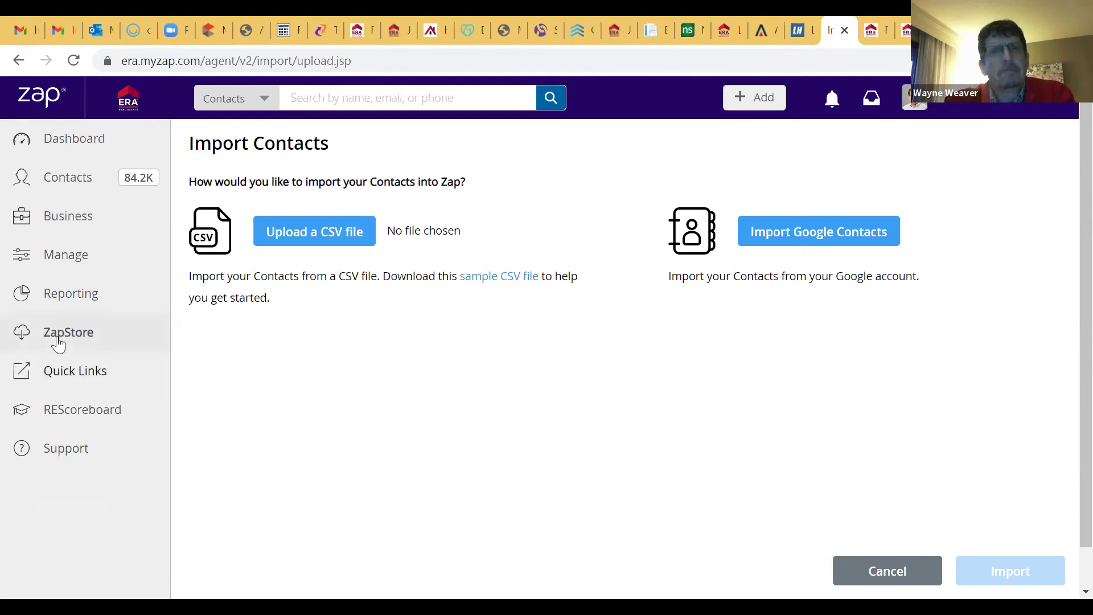
# - Open the Contacts list and look over the 22932 filtered results sorted by ZapScore
pyautogui.click(147, 179)
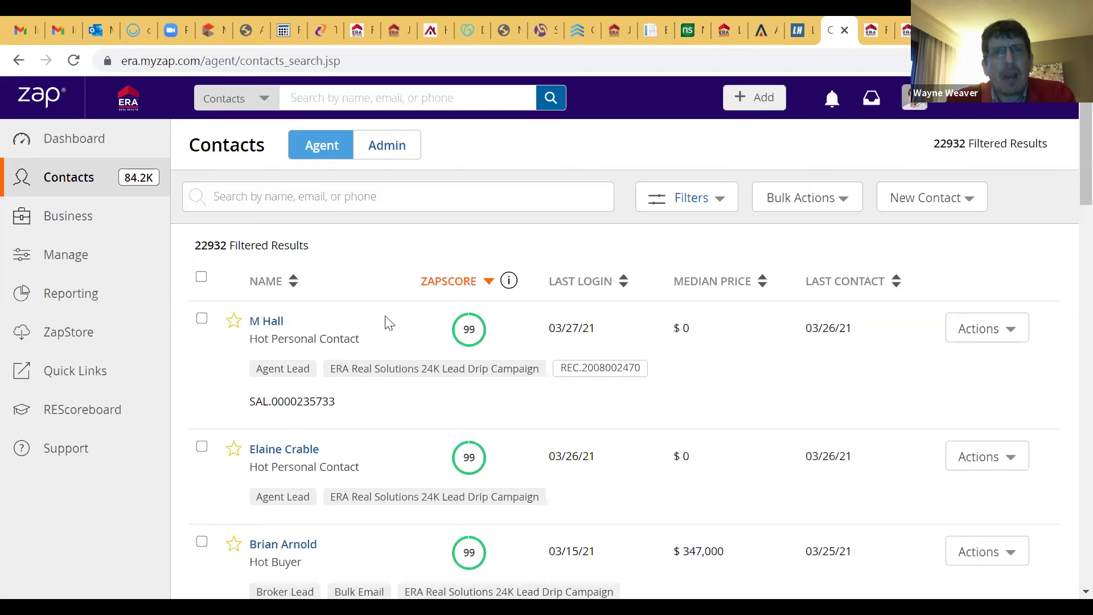
pyautogui.scroll(-3, 373, 356)
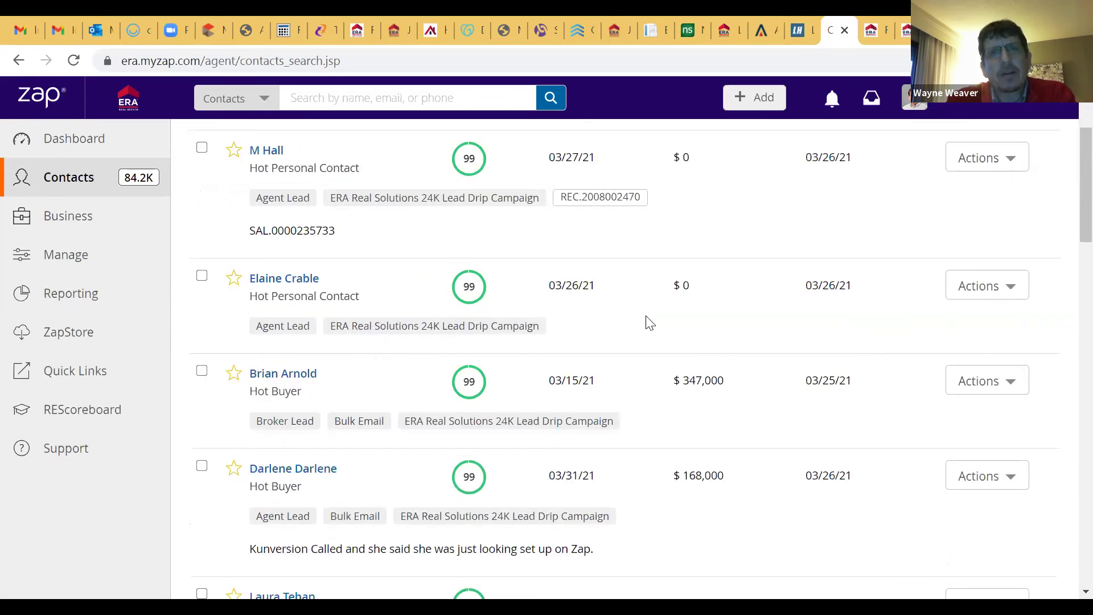
pyautogui.scroll(3, 650, 323)
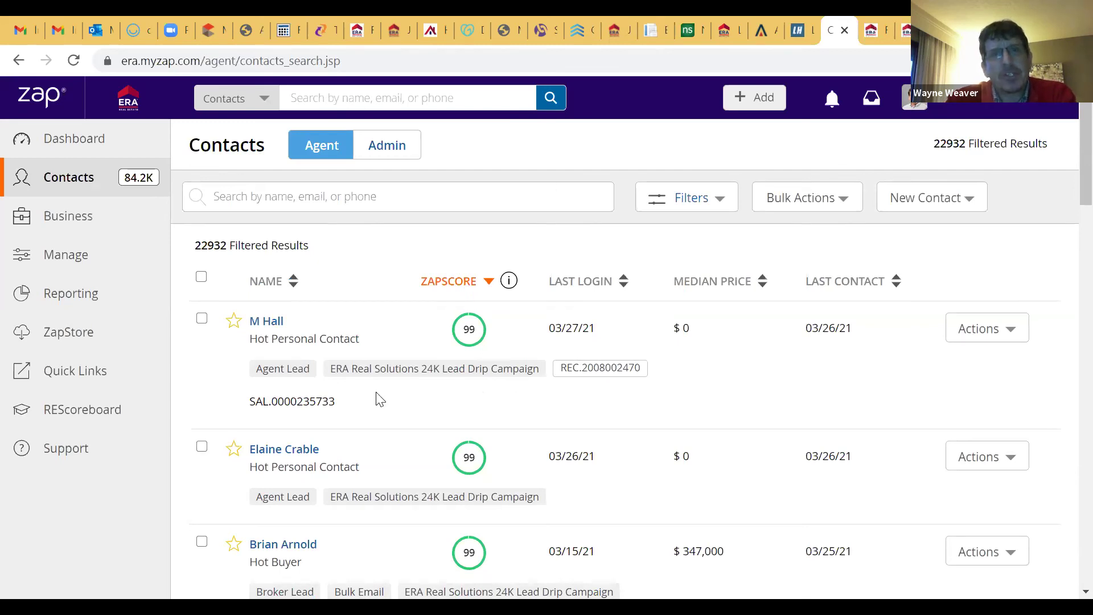
# - Open the top ZapScore-99 contact's record and scroll through Basic Info, ZapScore and Search Insights
pyautogui.click(271, 322)
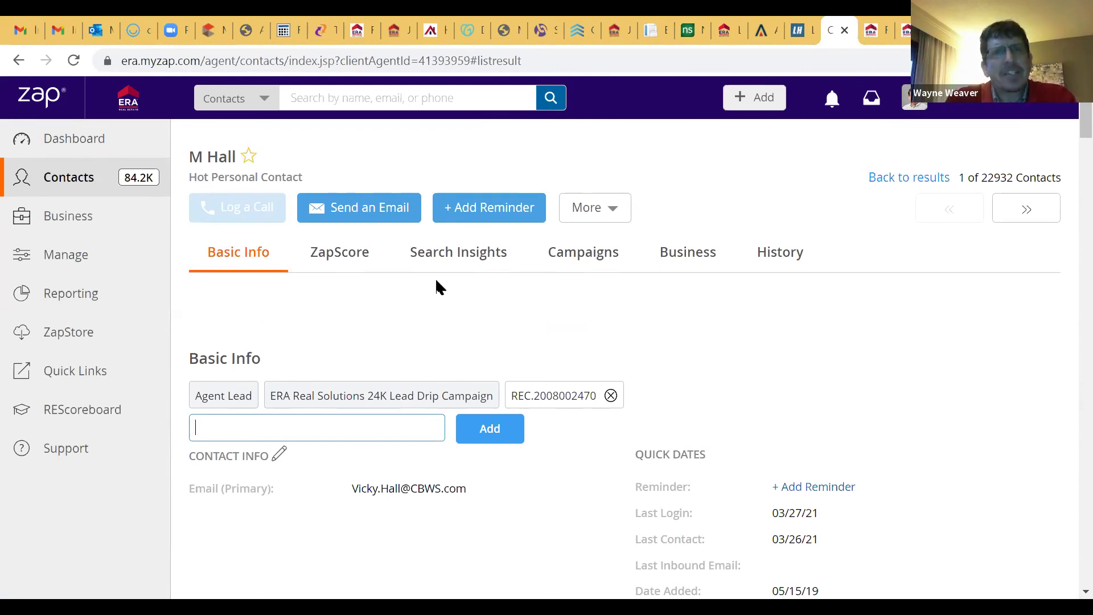
pyautogui.scroll(-10, 610, 300)
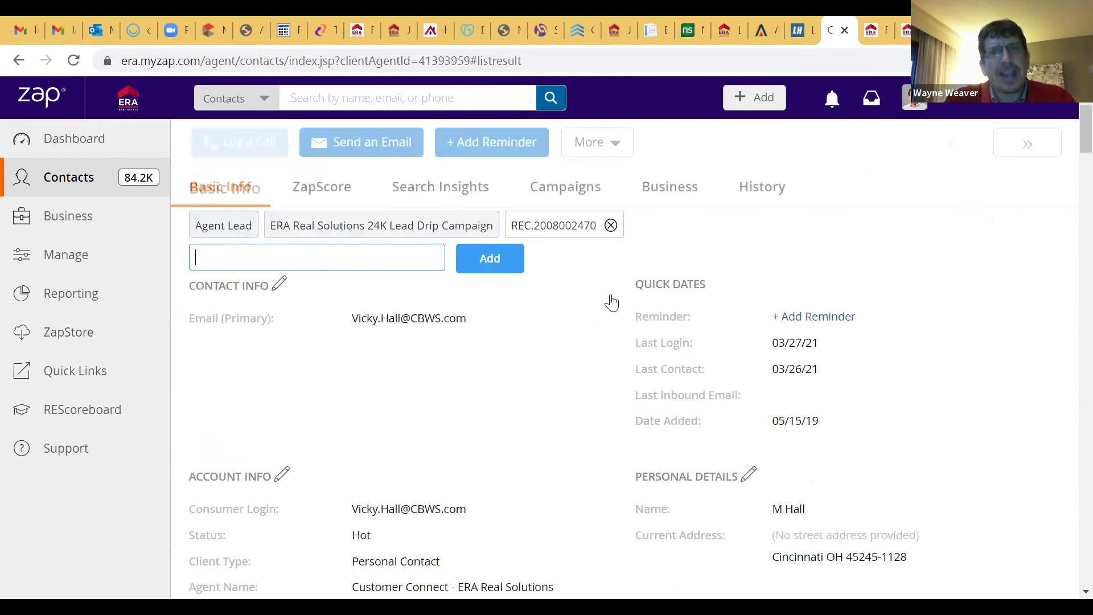
pyautogui.scroll(-12, 612, 302)
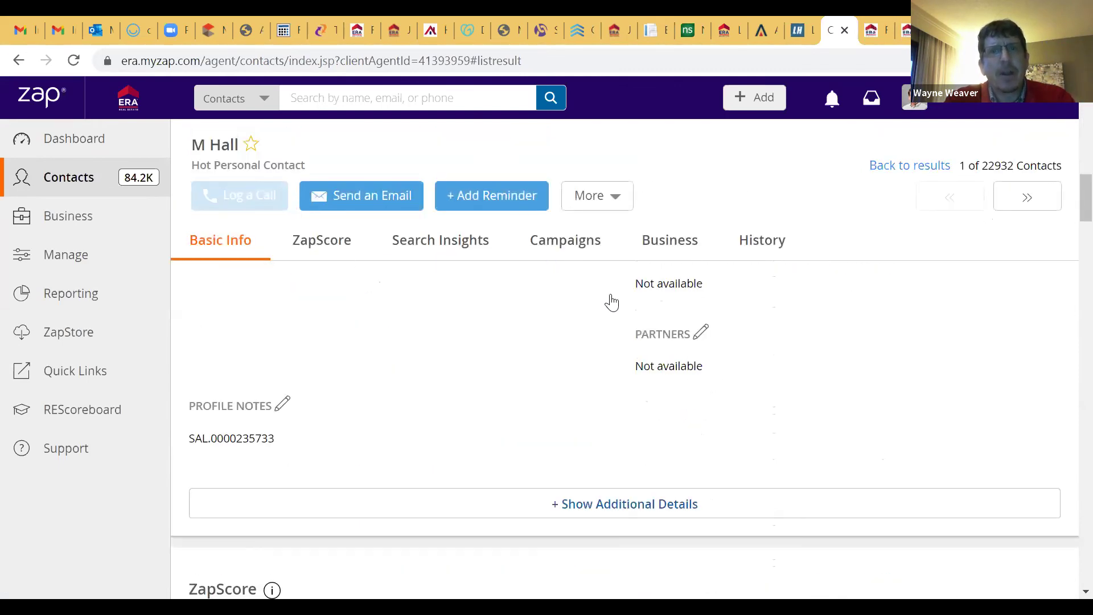
pyautogui.scroll(-10, 613, 294)
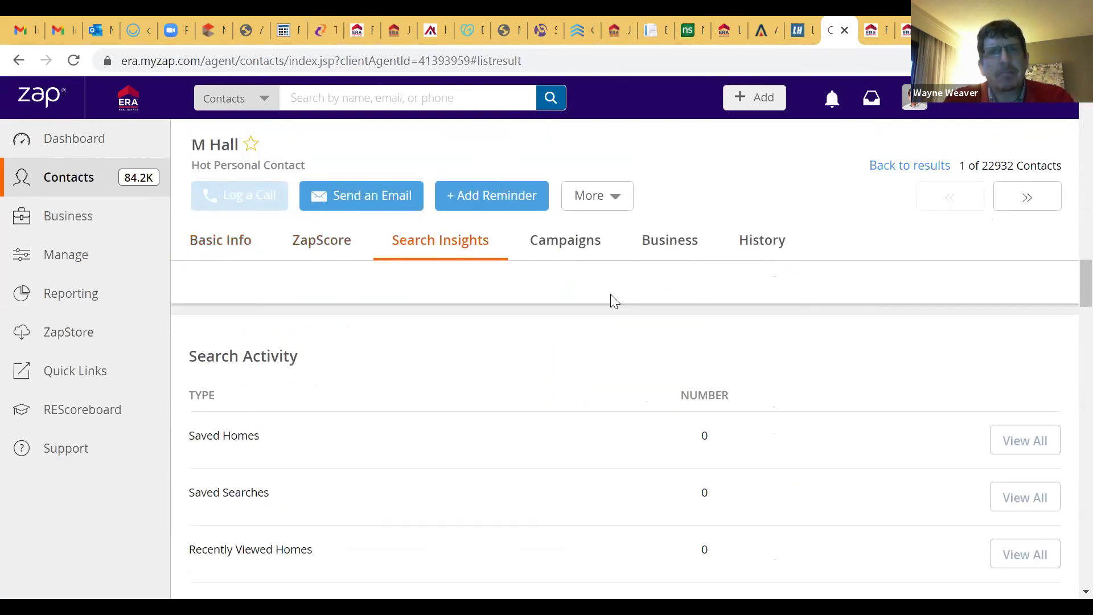
pyautogui.scroll(5, 612, 296)
pyautogui.scroll(20, 614, 300)
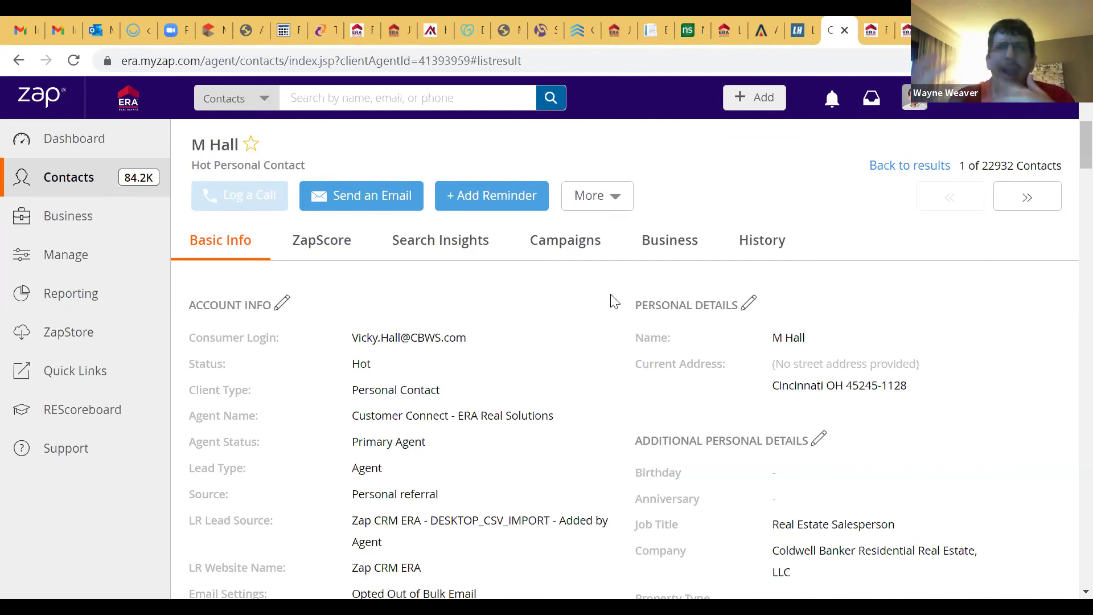
pyautogui.scroll(5, 604, 388)
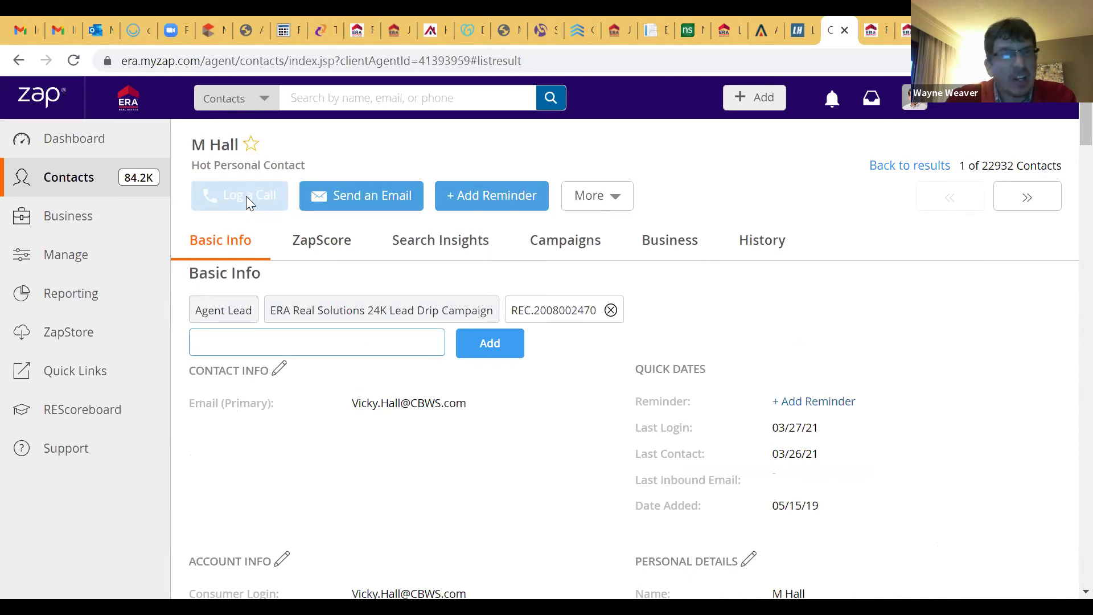
pyautogui.click(369, 202)
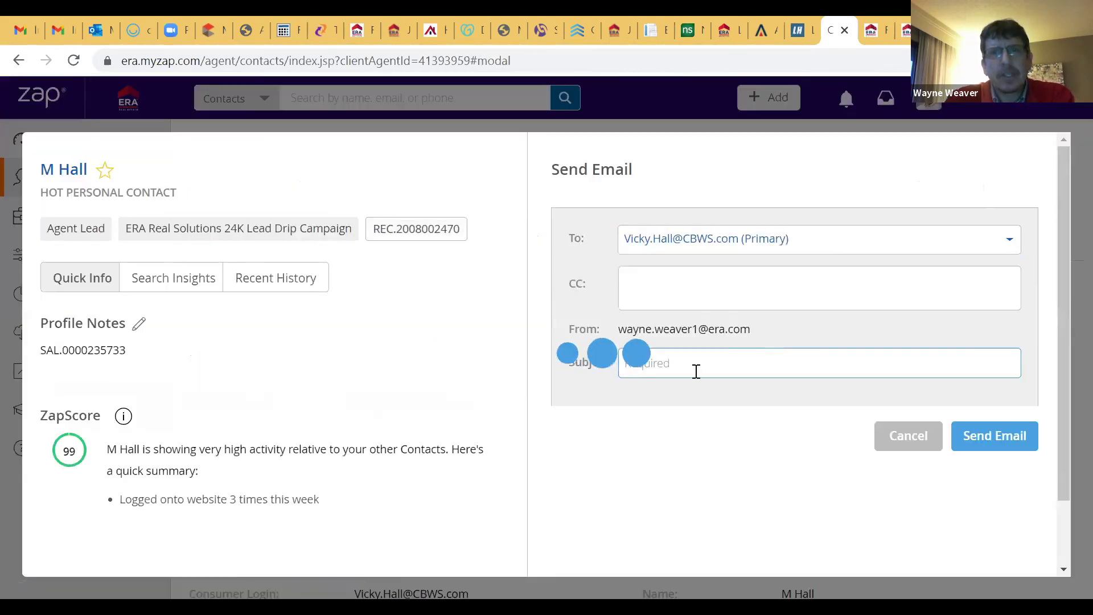
pyautogui.scroll(-3, 705, 380)
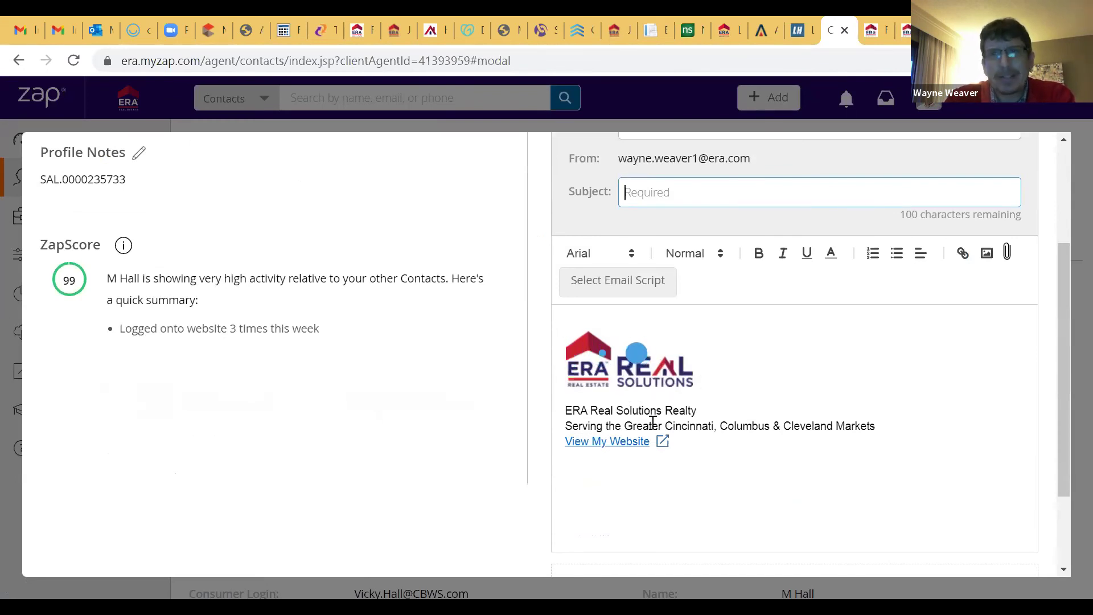
pyautogui.scroll(3, 652, 423)
pyautogui.scroll(-5, 652, 422)
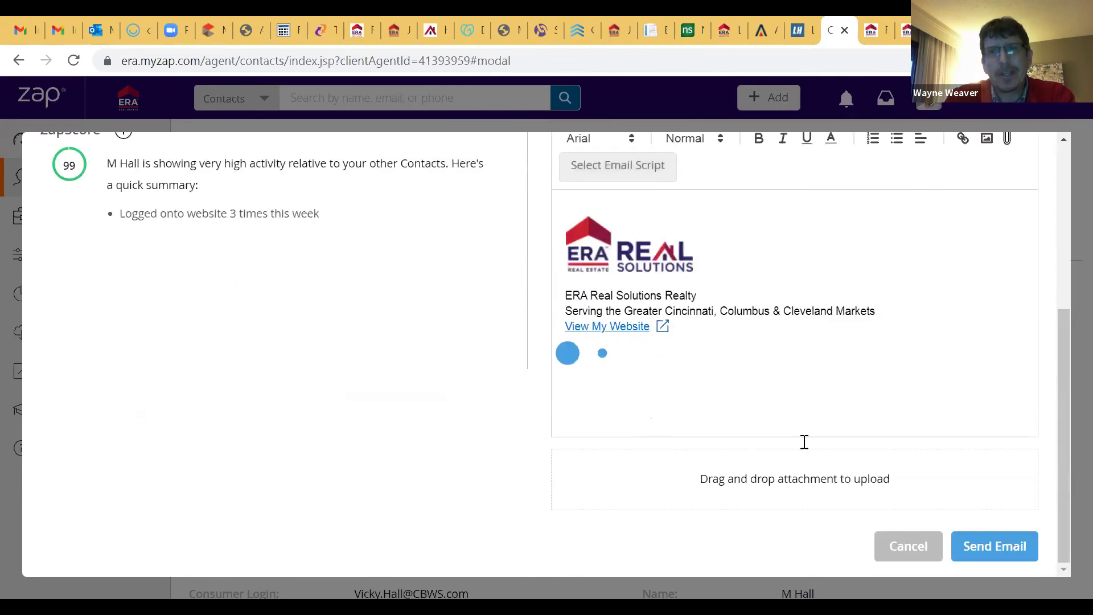
pyautogui.click(632, 114)
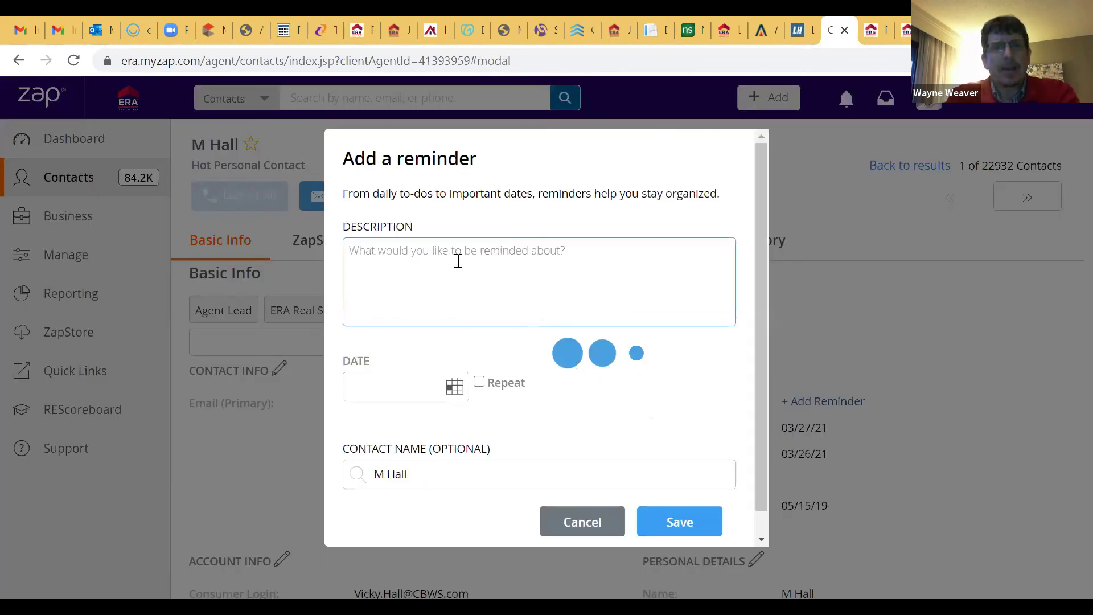
pyautogui.write('call')
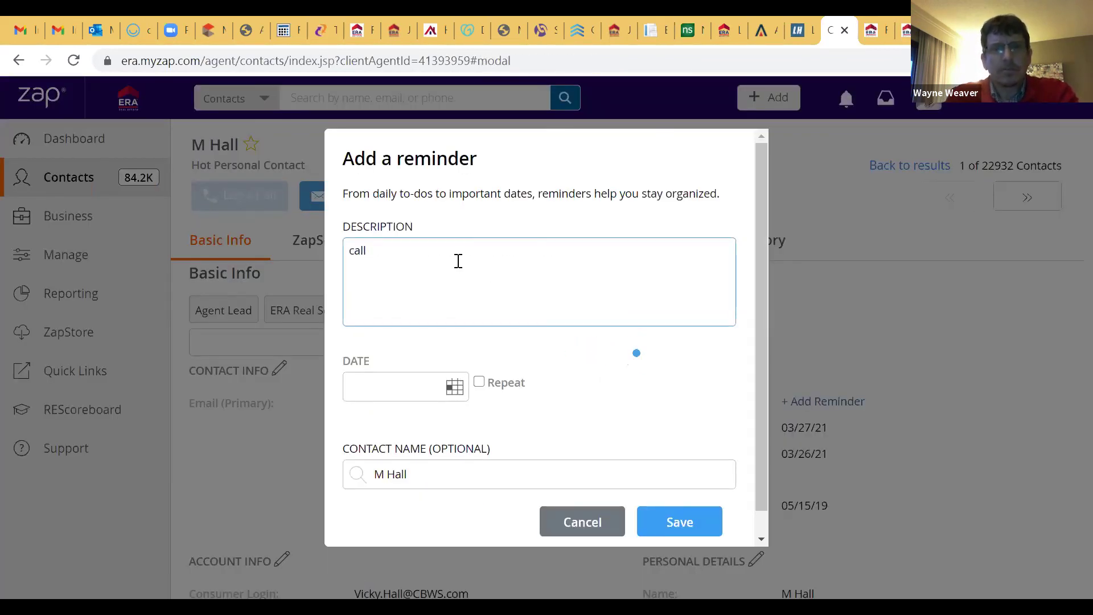
pyautogui.write(' M')
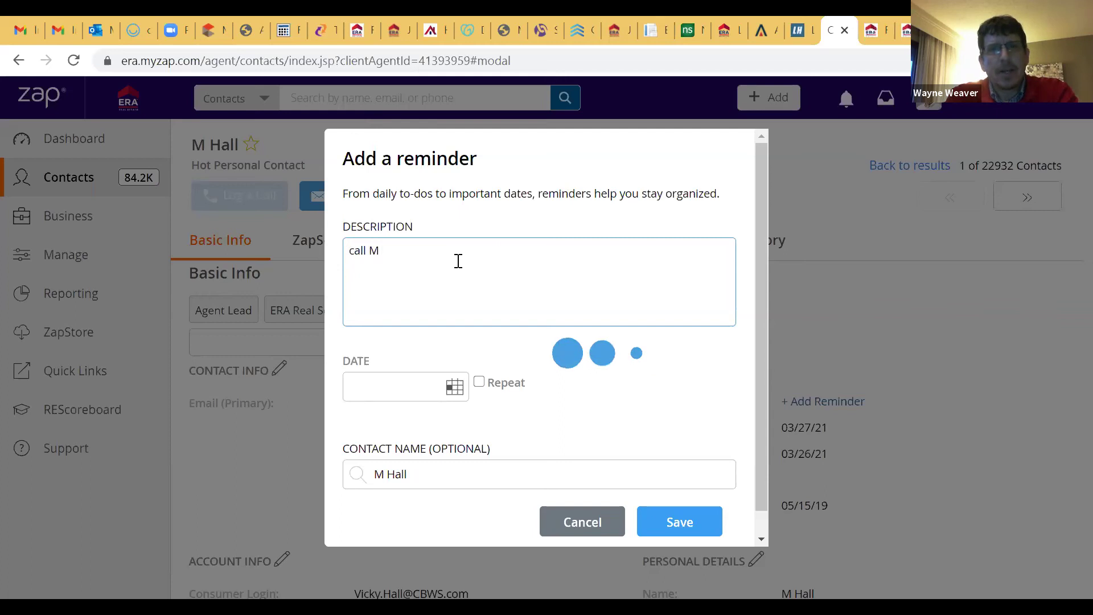
pyautogui.write(' Tuesday')
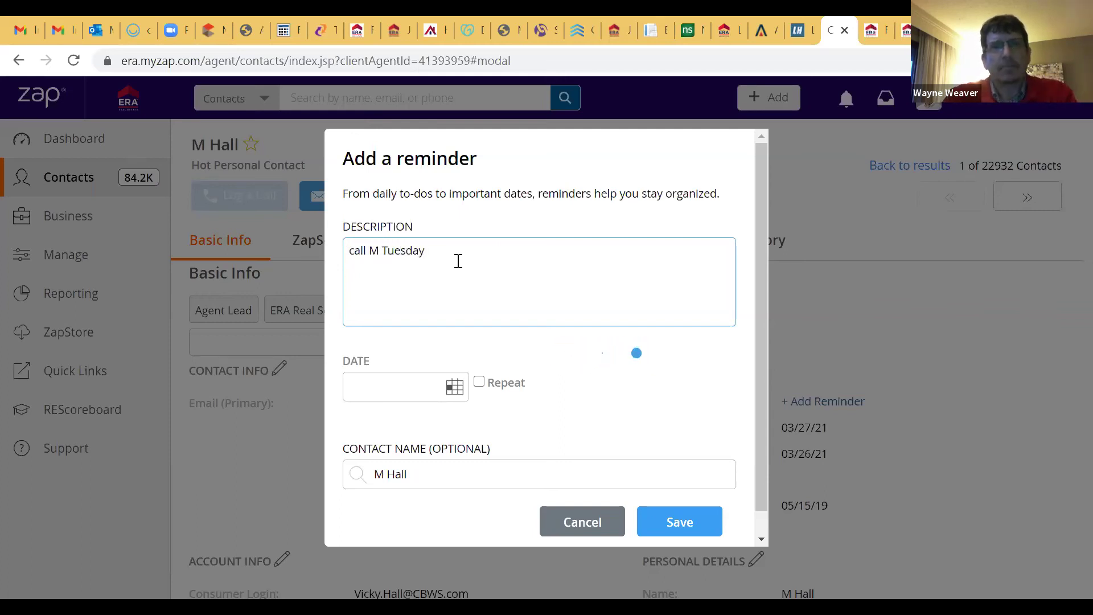
pyautogui.click(451, 387)
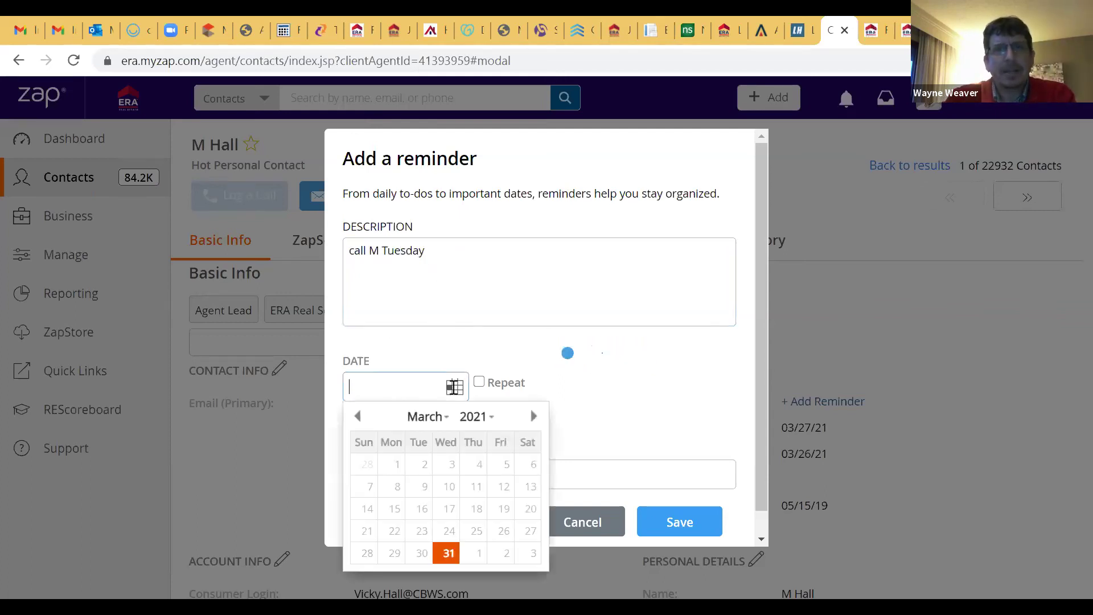
pyautogui.click(533, 416)
pyautogui.click(534, 416)
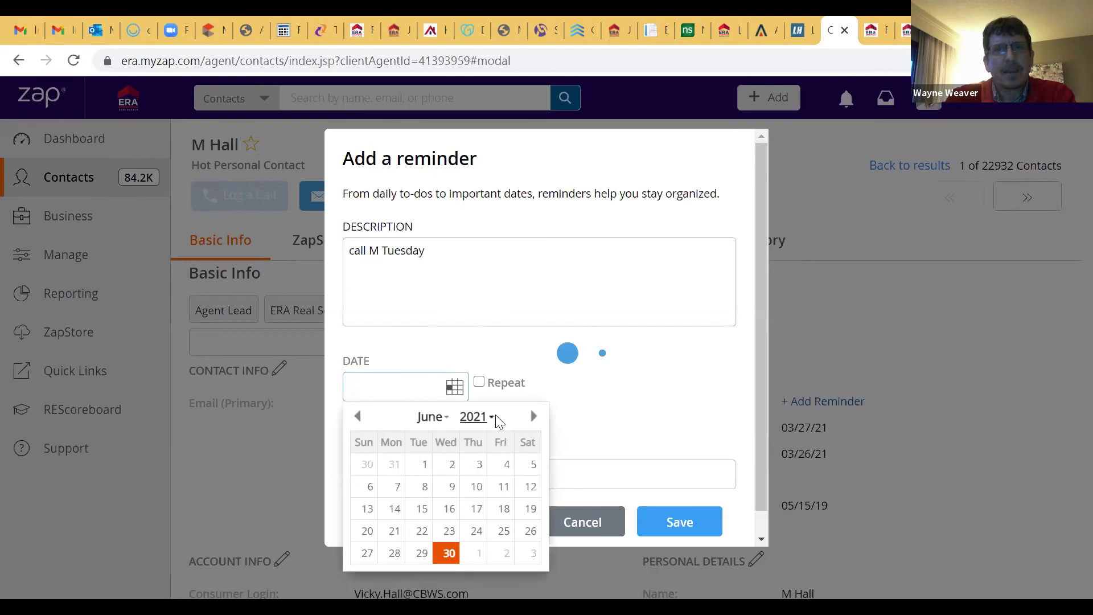
pyautogui.click(397, 492)
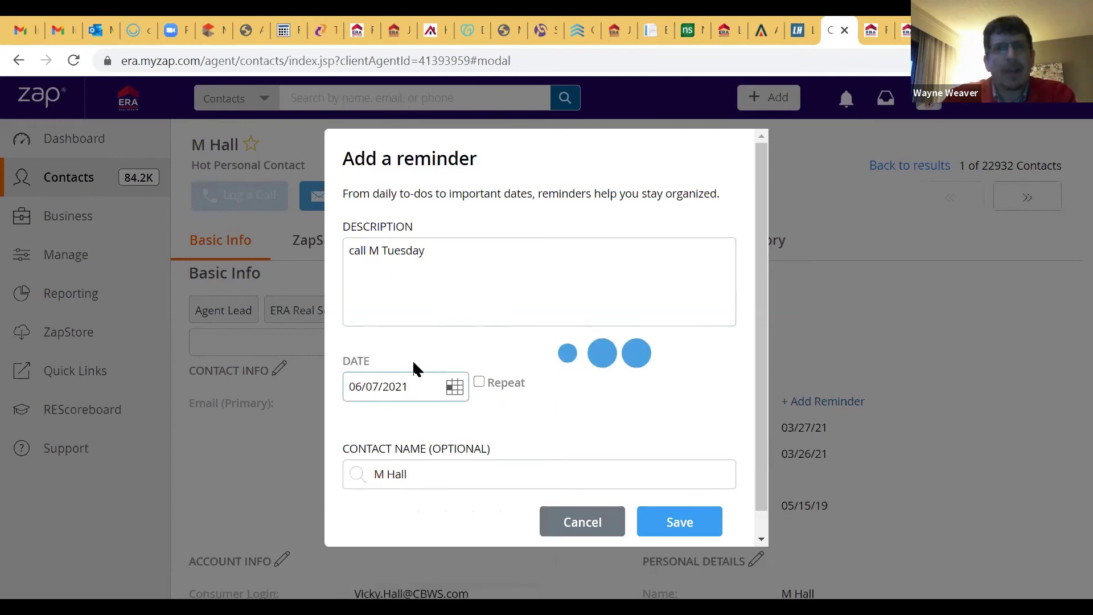
pyautogui.click(593, 525)
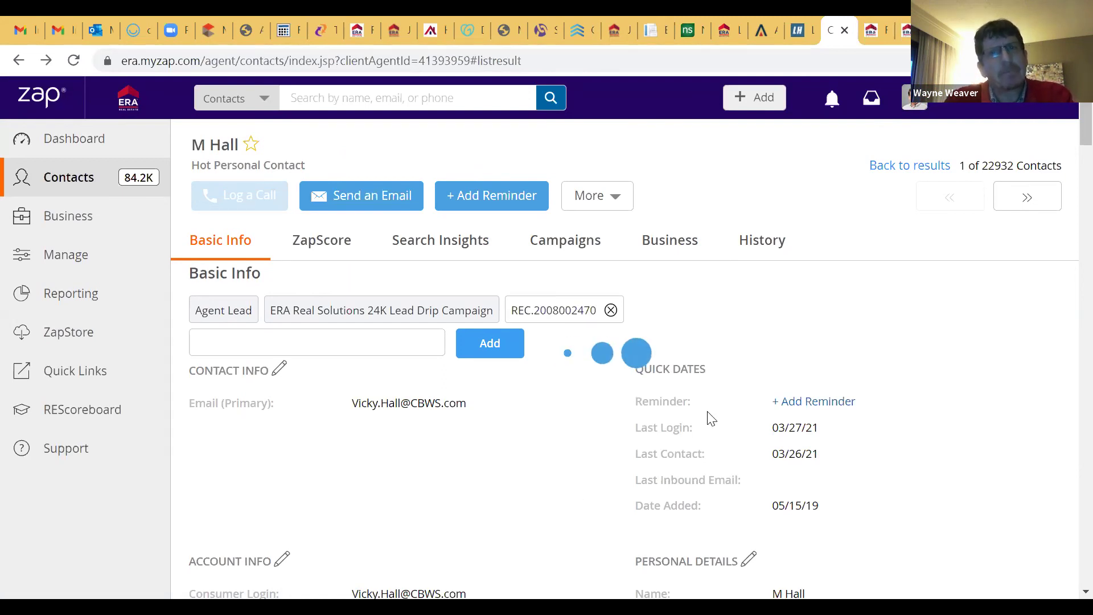
pyautogui.click(606, 195)
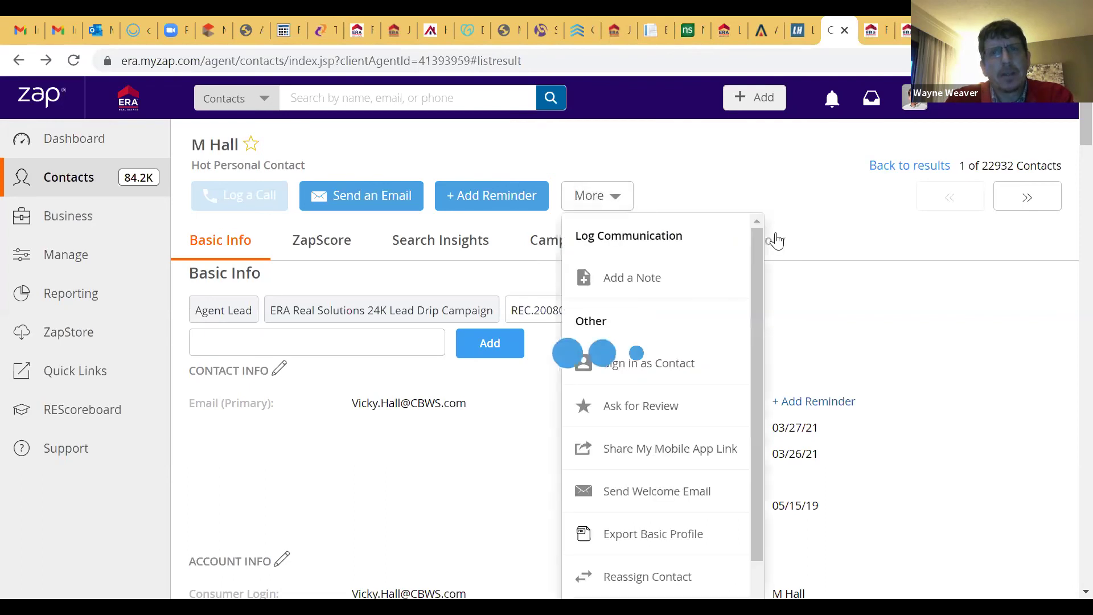
pyautogui.scroll(-1, 777, 241)
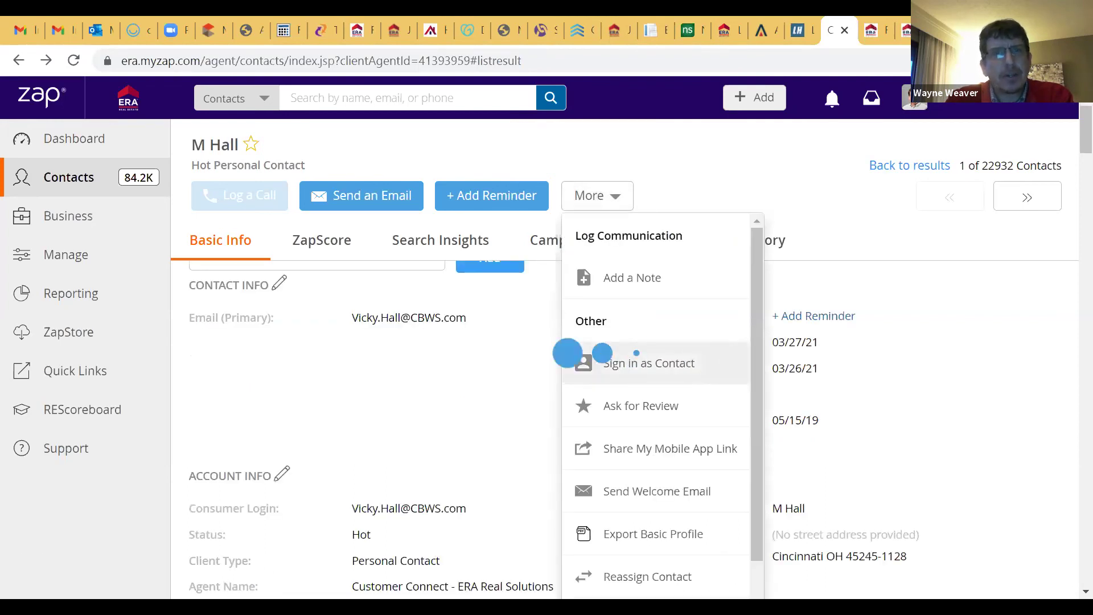
pyautogui.click(637, 353)
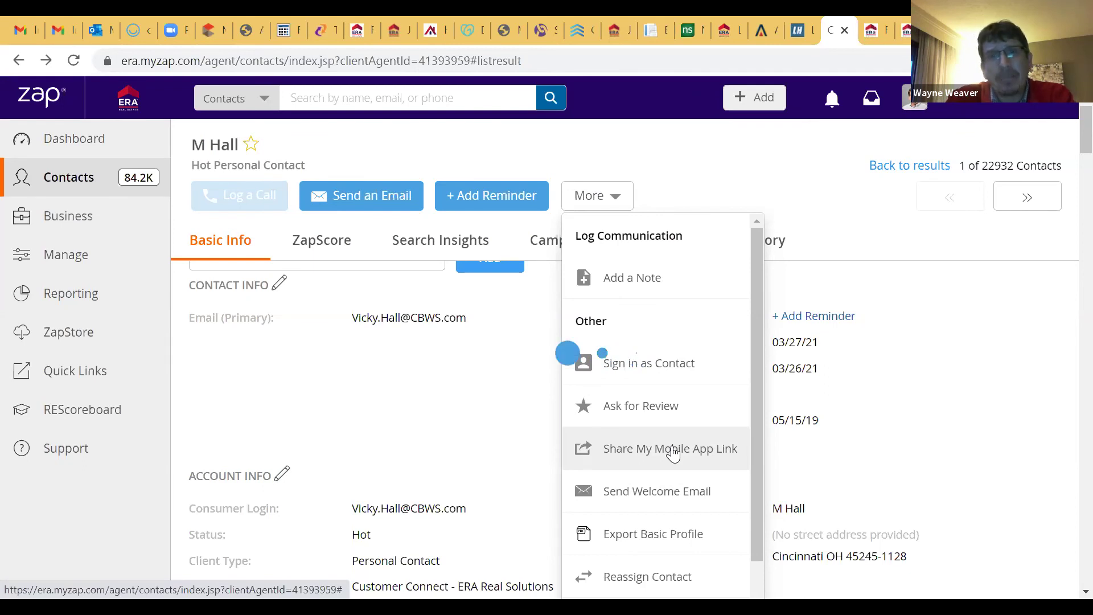
pyautogui.click(661, 495)
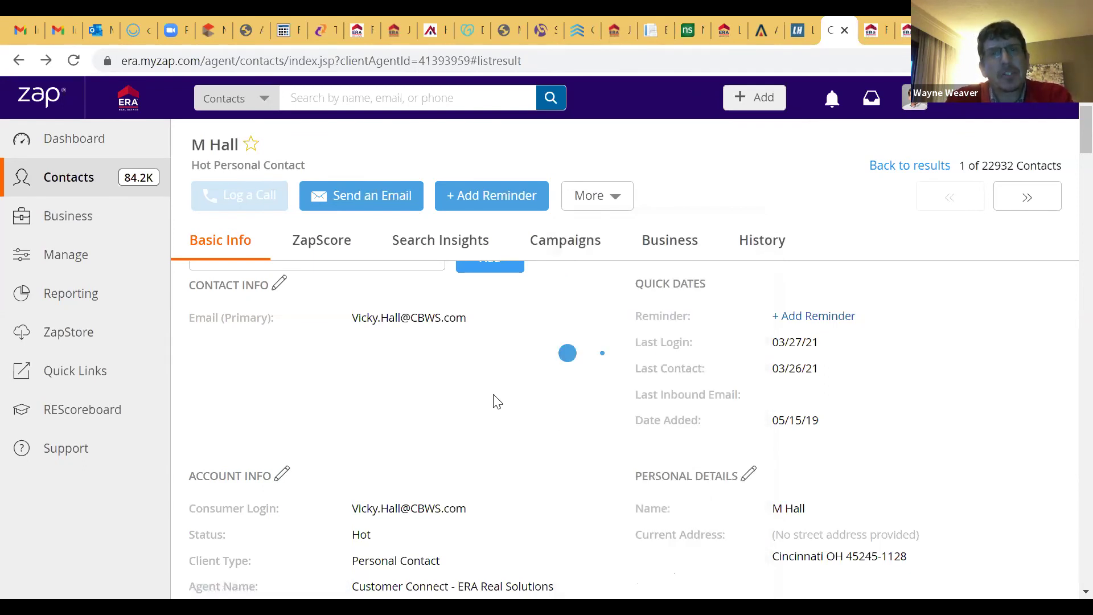
# - Scroll the contact's Account Info, then return to the full list of 22932 contacts
pyautogui.scroll(-2, 495, 398)
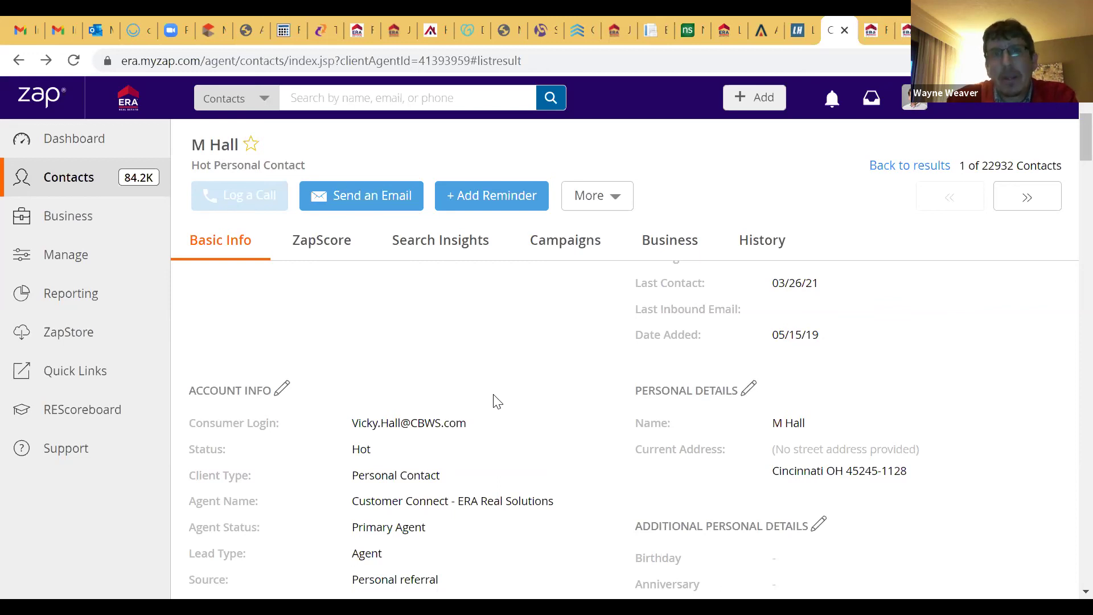
pyautogui.click(146, 180)
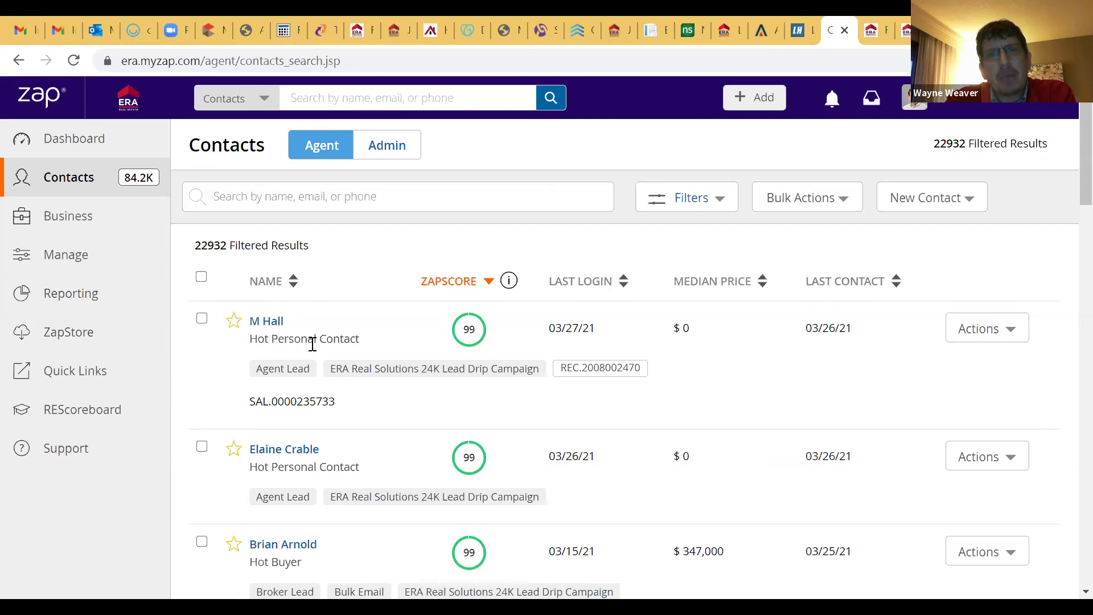
# - Show the ZapScore 99 activity summaries for the top contact and then the second contact
pyautogui.click(471, 336)
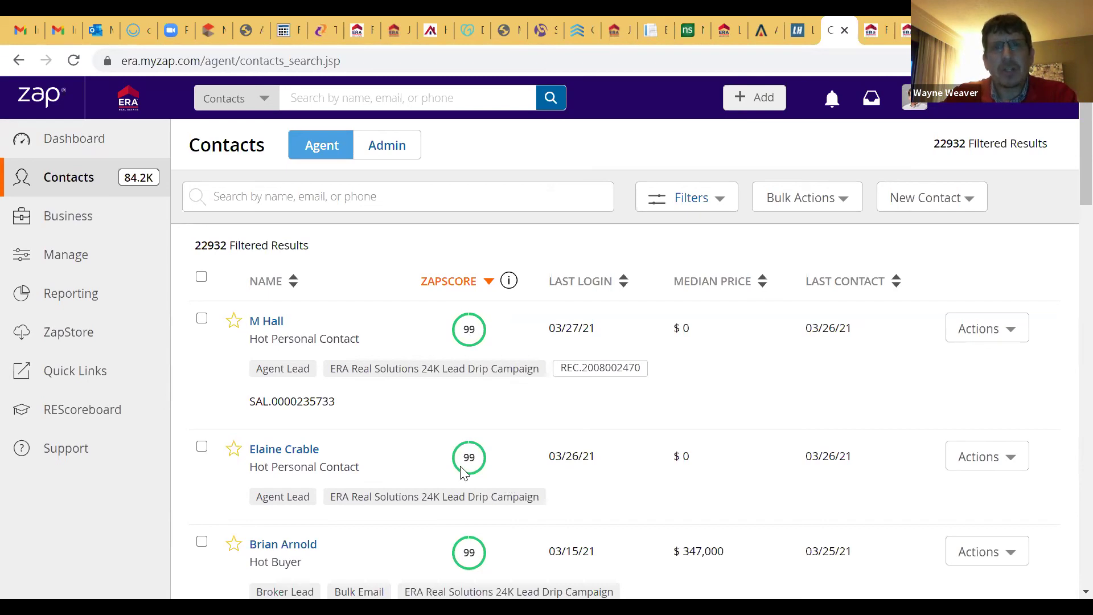
pyautogui.moveTo(469, 459)
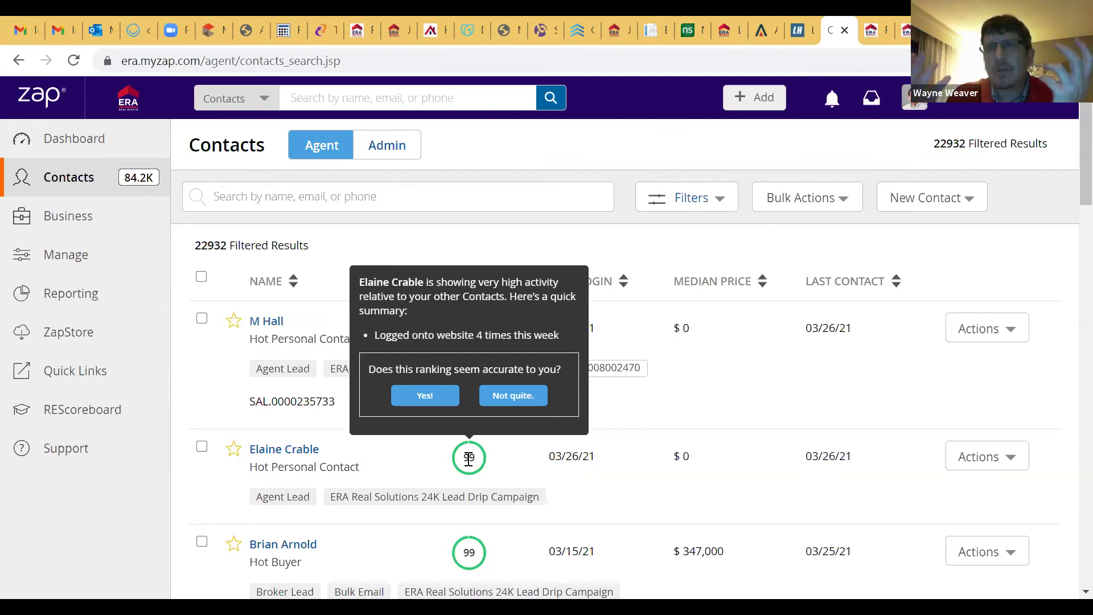
pyautogui.scroll(-7, 652, 452)
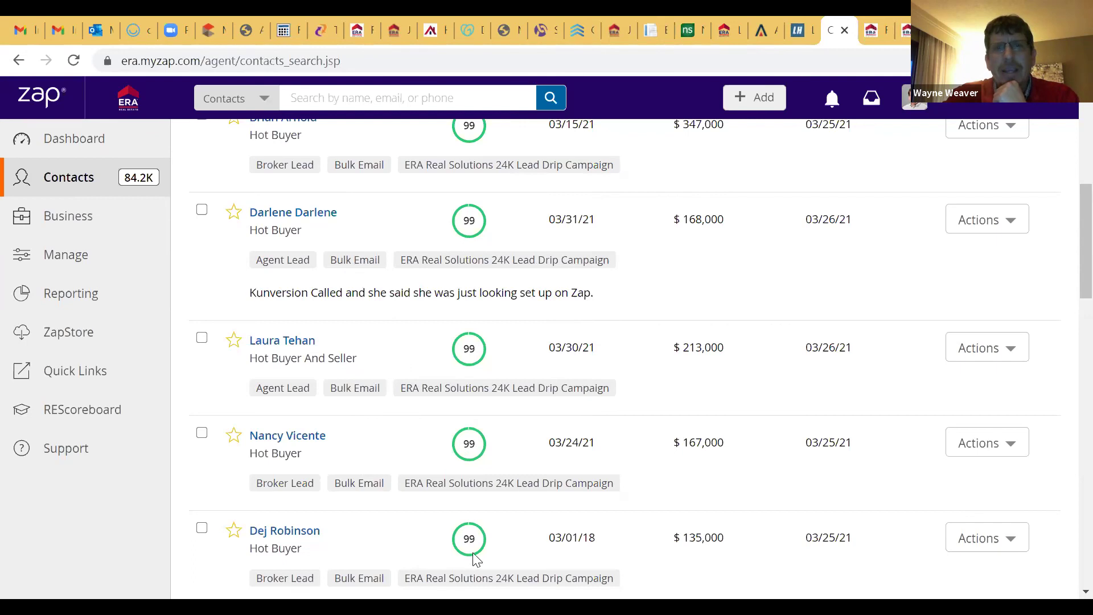
pyautogui.moveTo(470, 541)
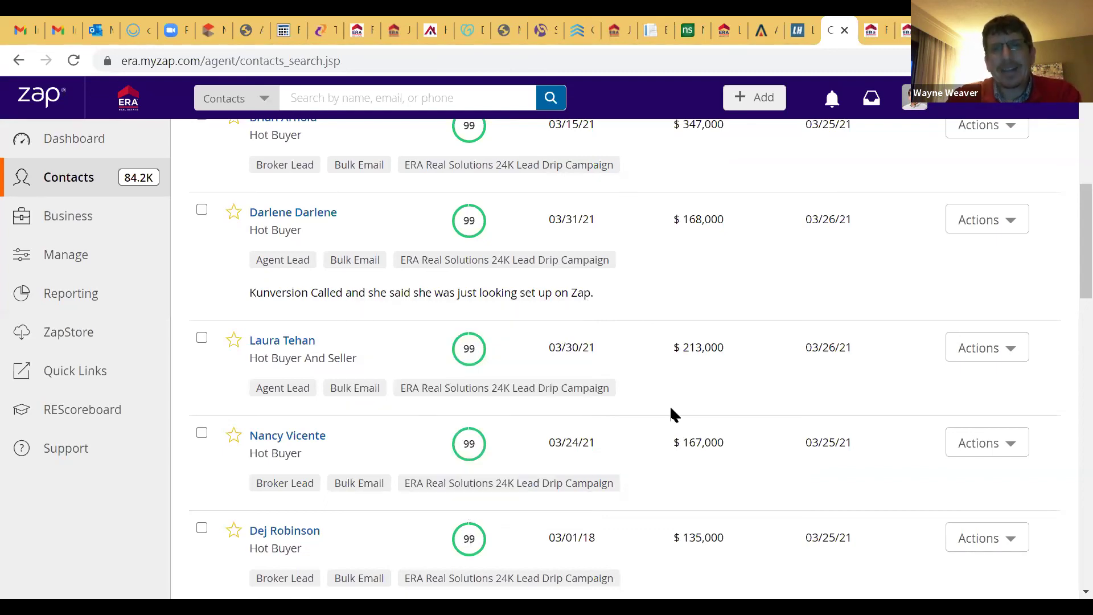
pyautogui.scroll(7, 670, 410)
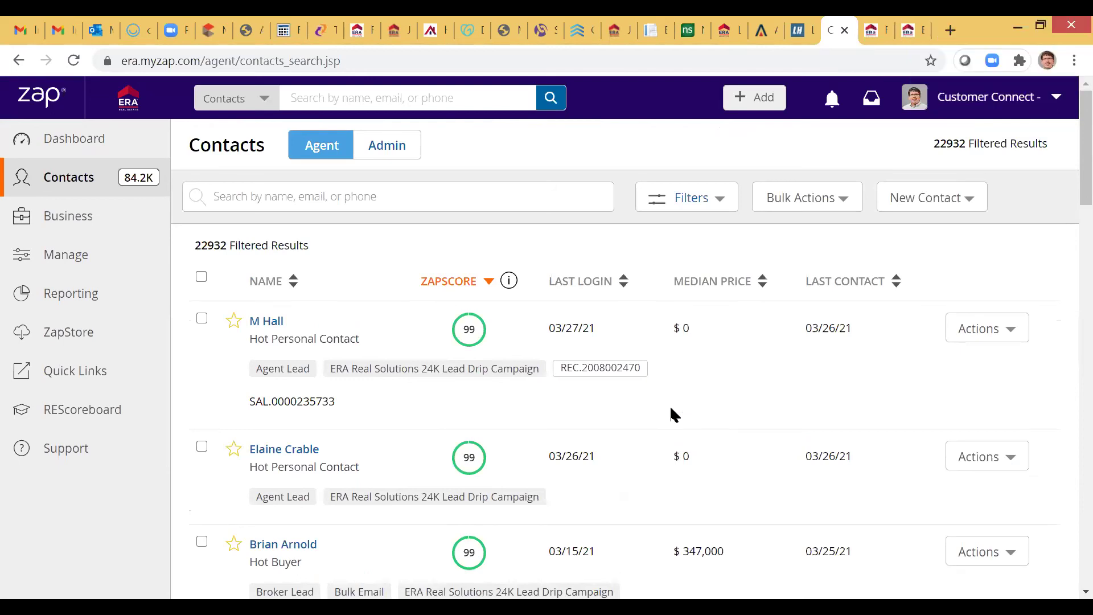
pyautogui.scroll(-3, 671, 409)
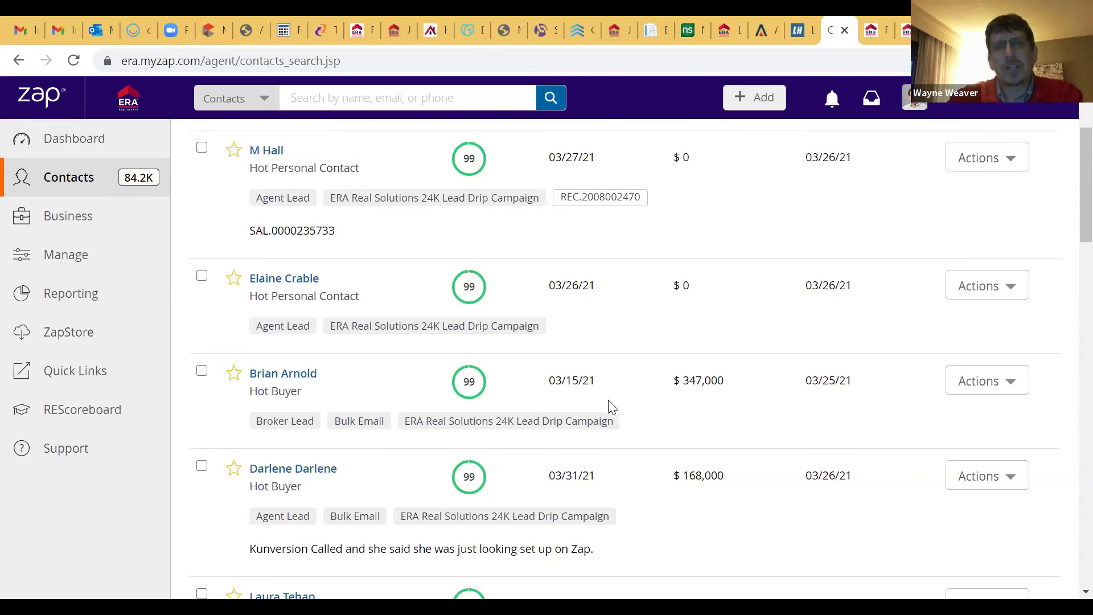
pyautogui.moveTo(478, 393)
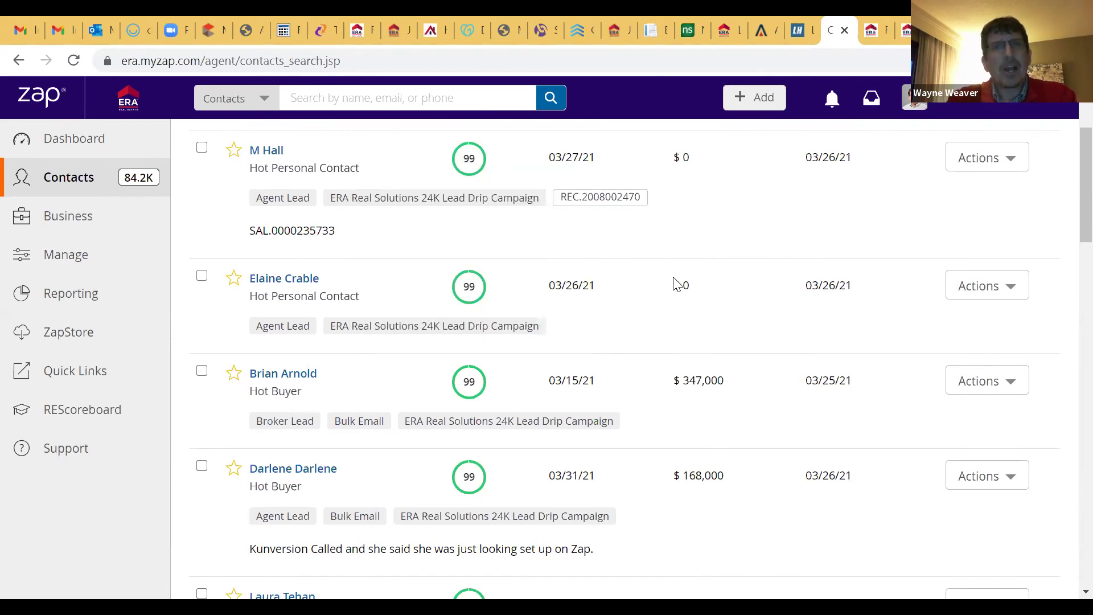
pyautogui.scroll(3, 678, 285)
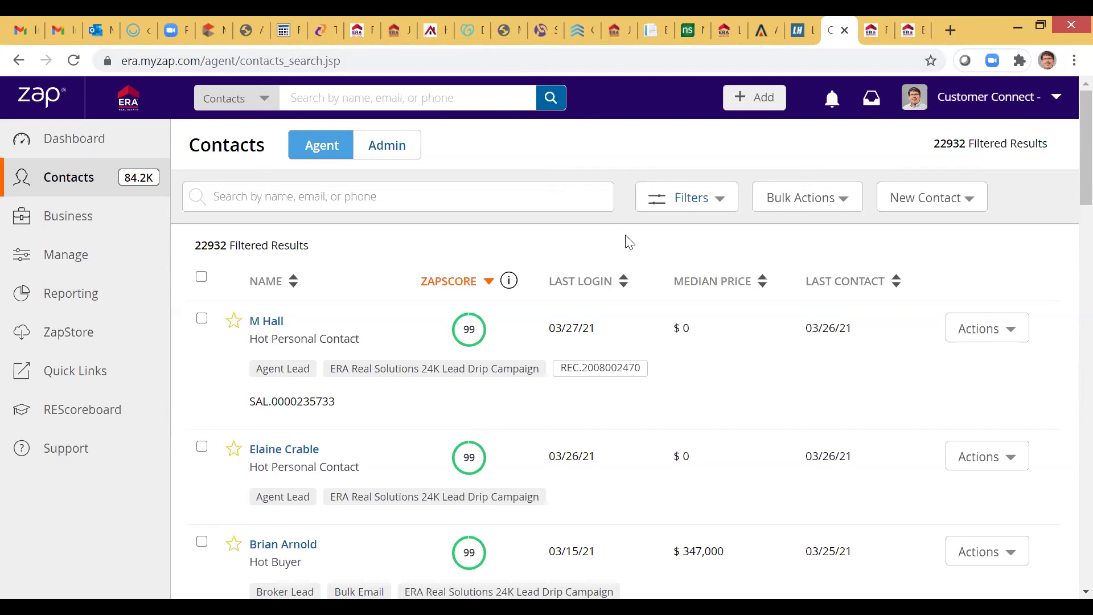
pyautogui.click(267, 322)
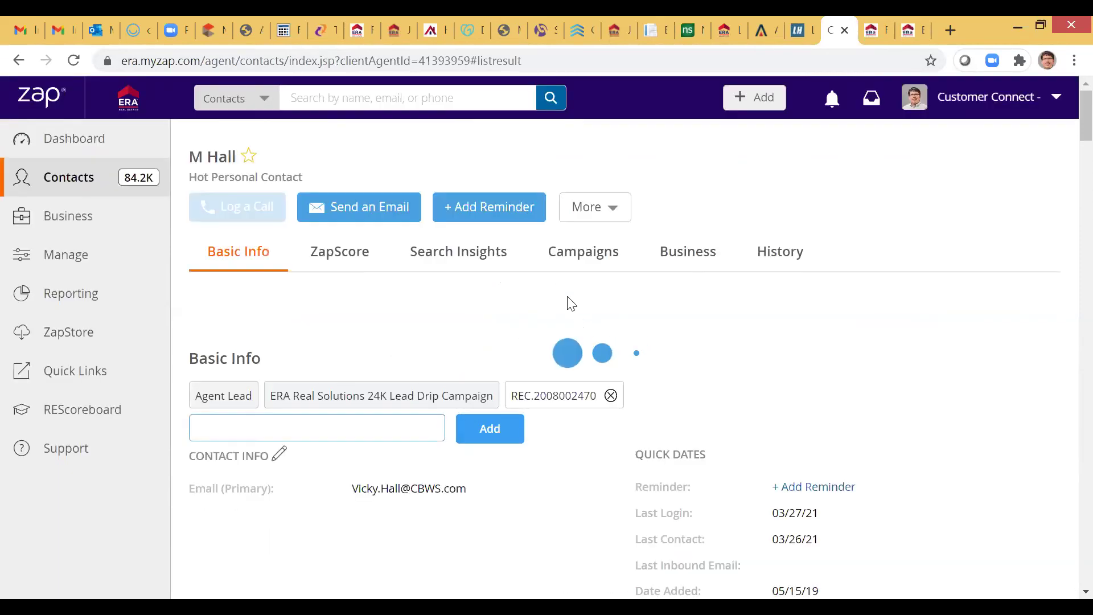
pyautogui.click(607, 207)
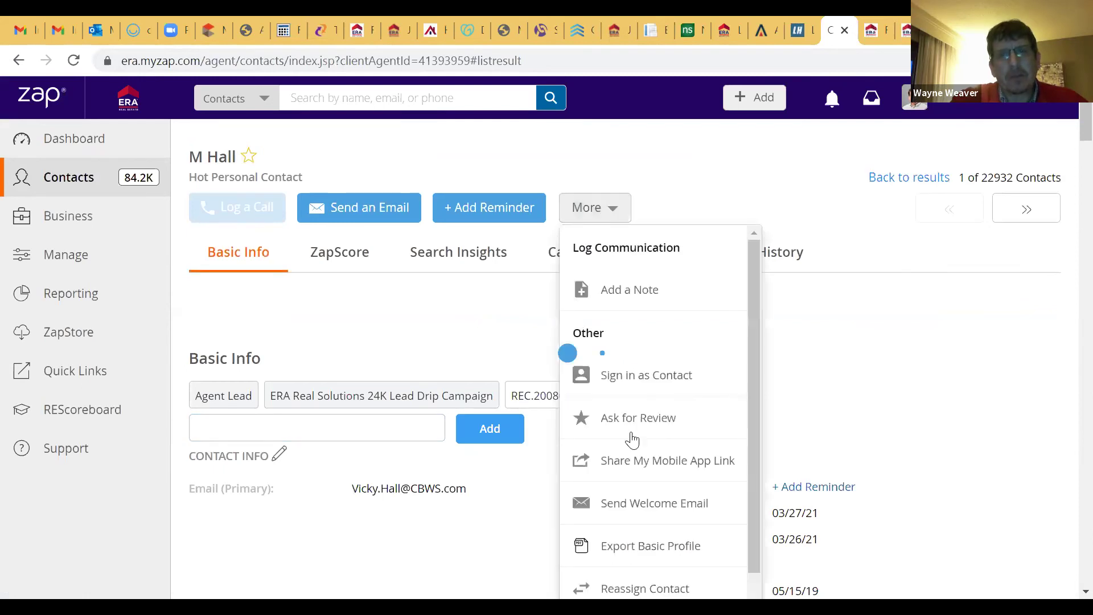
pyautogui.click(659, 502)
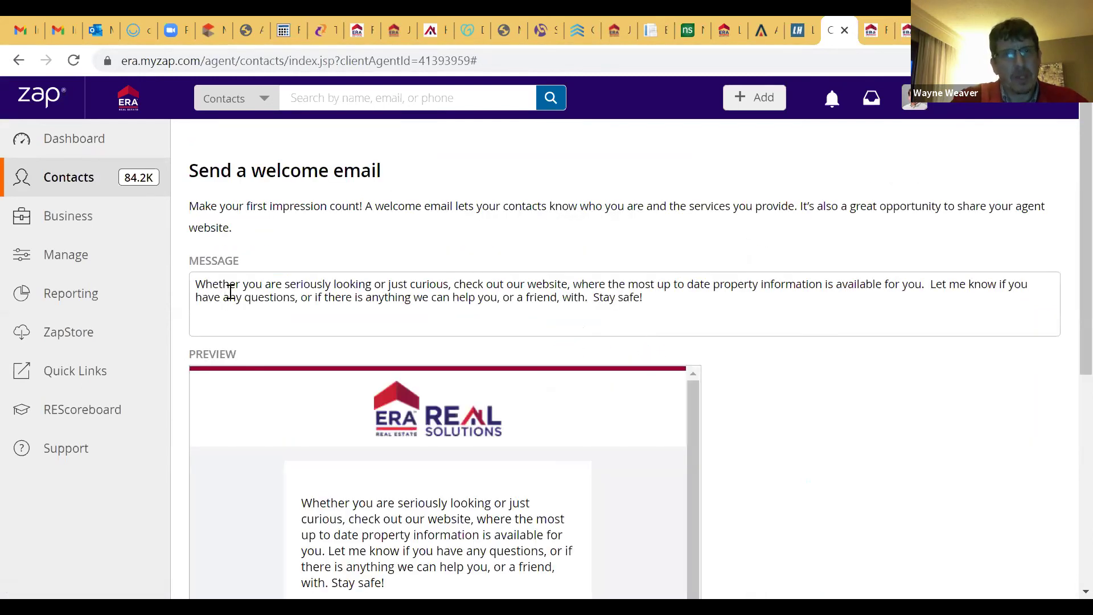
pyautogui.scroll(-2, 370, 493)
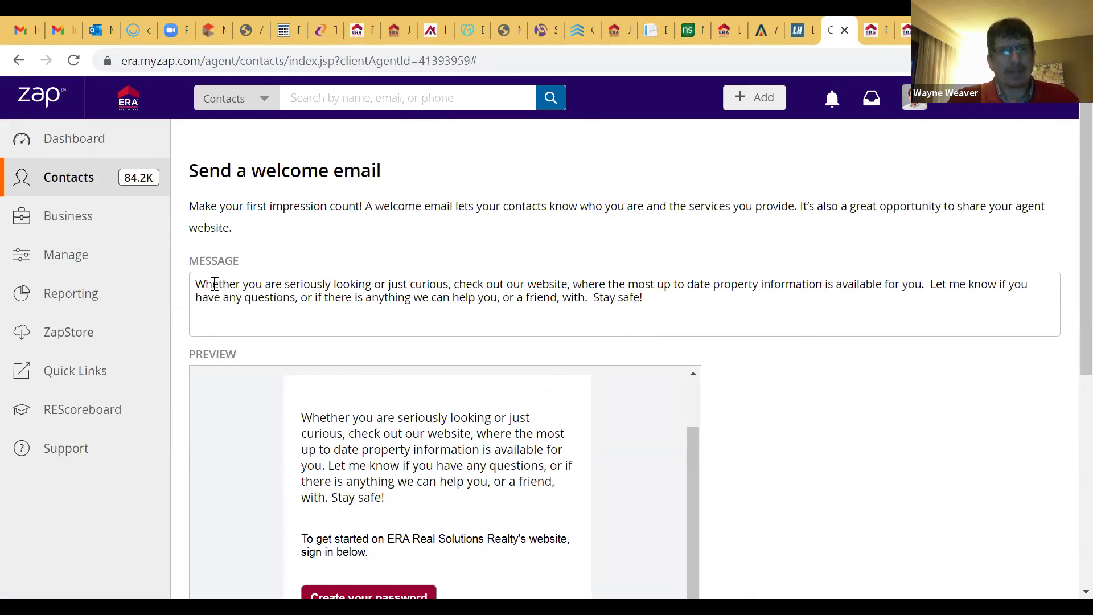
pyautogui.moveTo(196, 281); pyautogui.dragTo(715, 312)
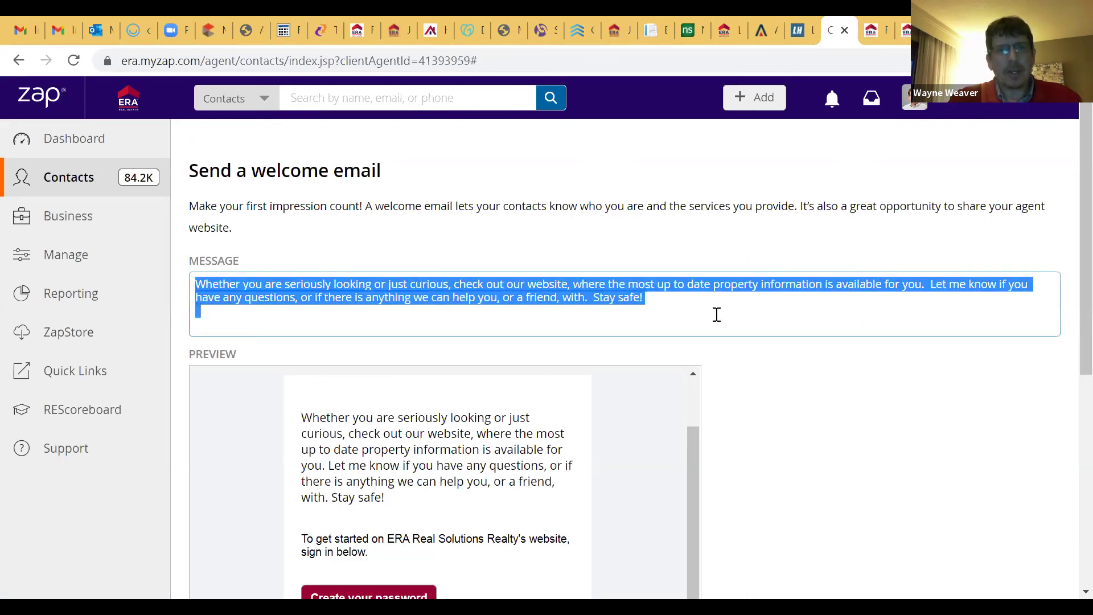
pyautogui.write('Hey John')
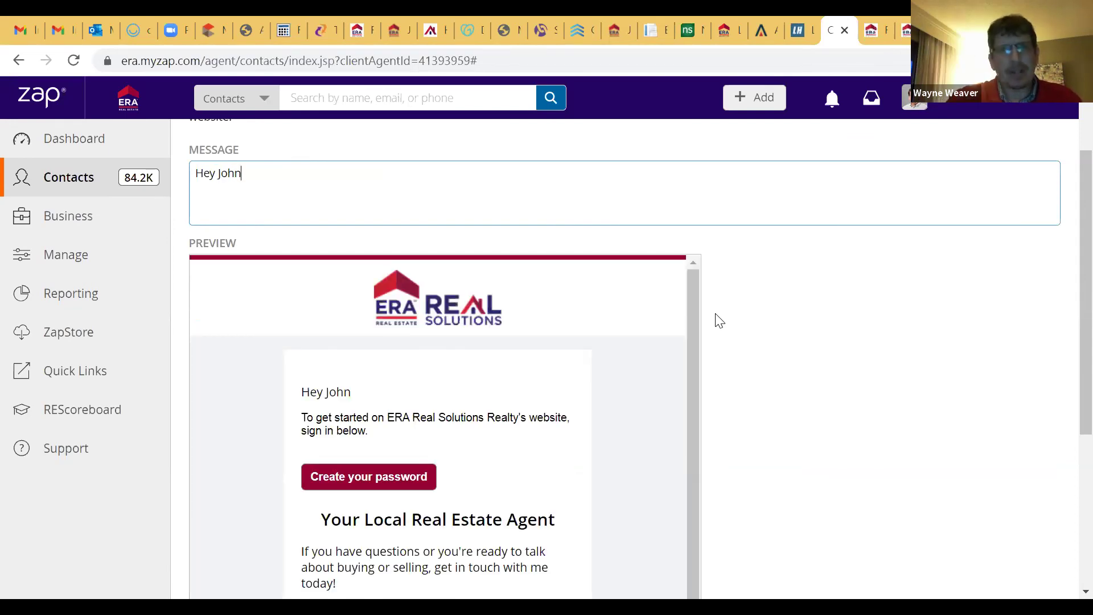
pyautogui.scroll(-5, 736, 333)
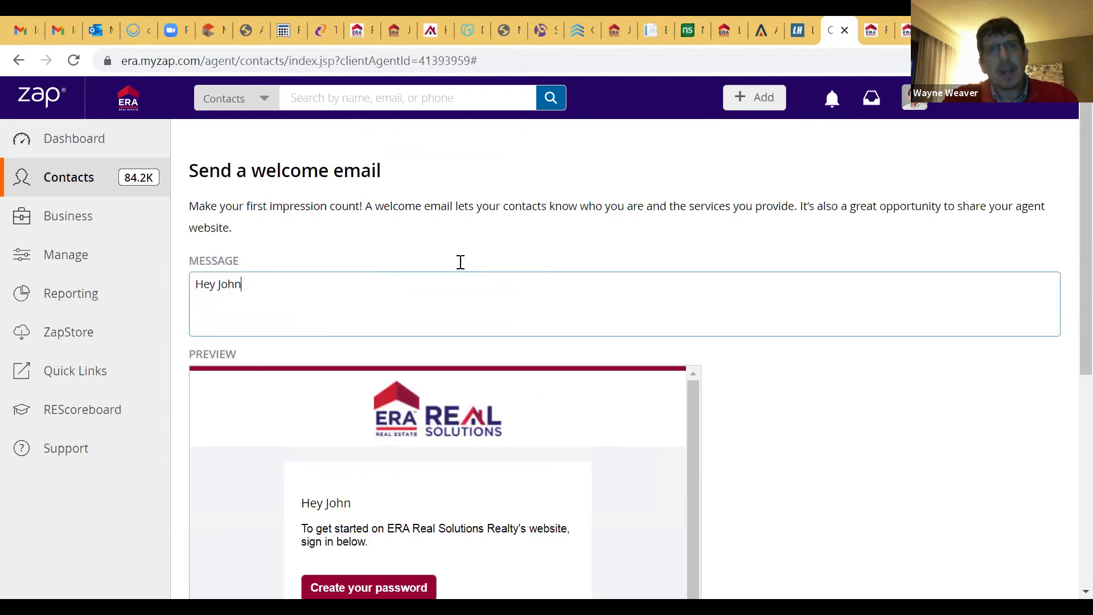
pyautogui.click(33, 106)
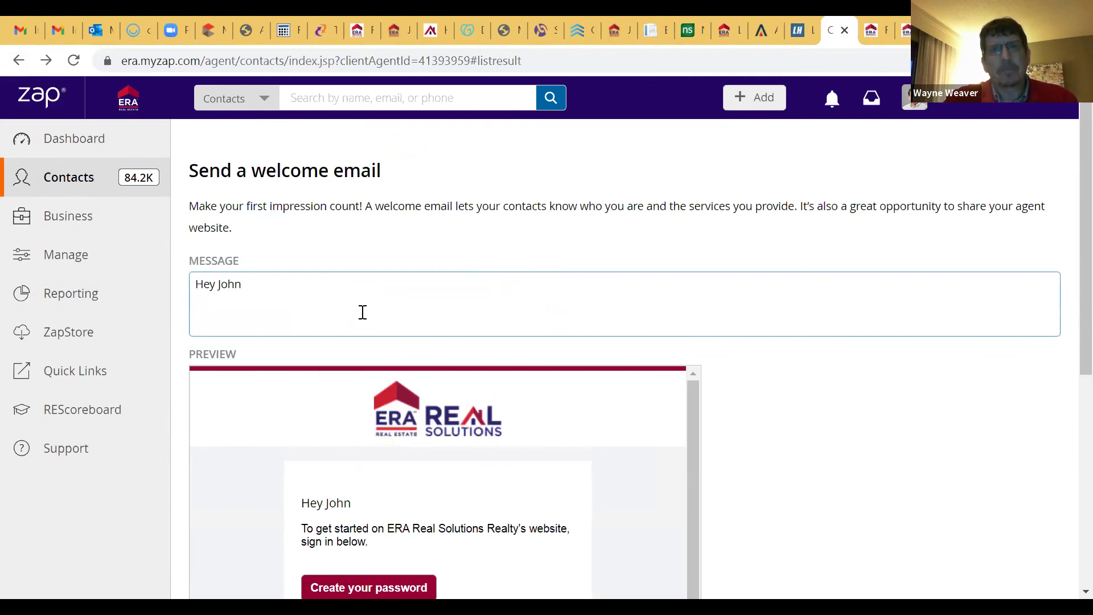
pyautogui.click(40, 97)
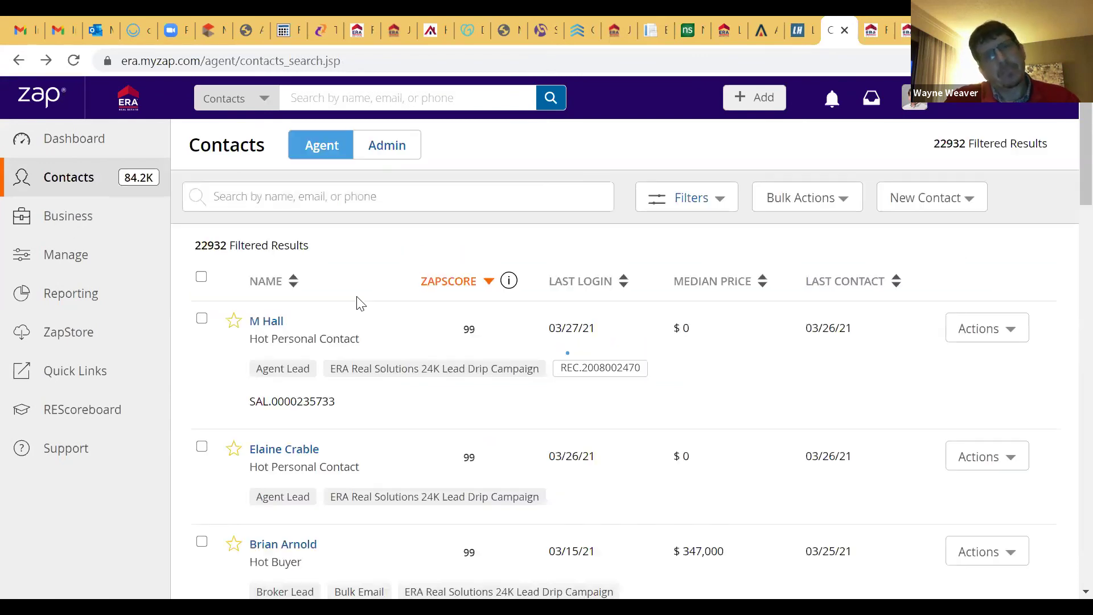
# - Reopen the first contact's record, start Home Value Updates, and scroll to the empty New Listing Alerts
pyautogui.click(270, 322)
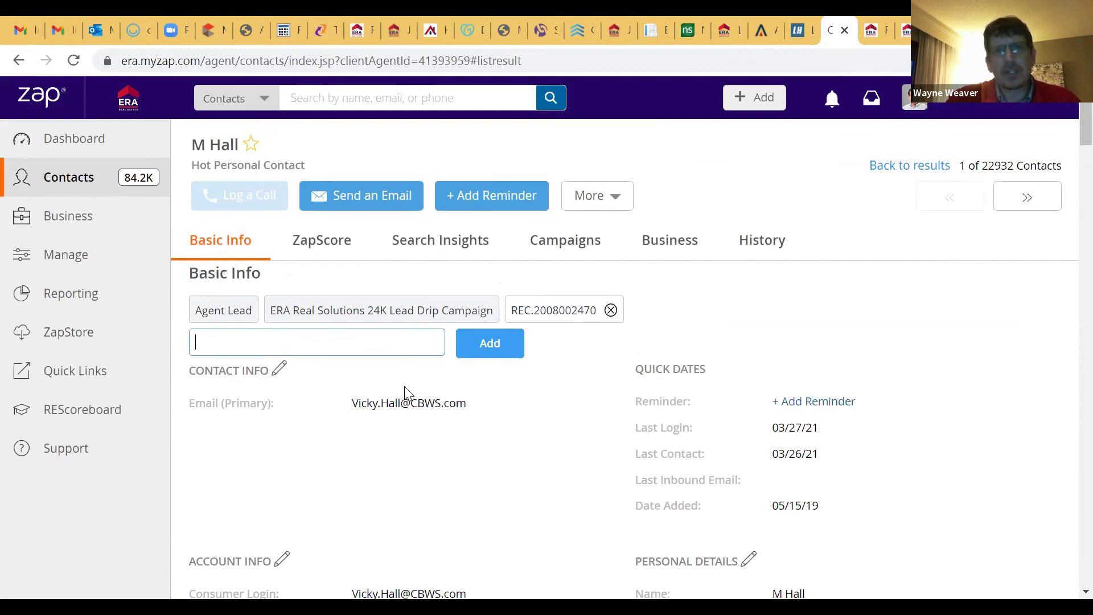
pyautogui.scroll(-9, 405, 387)
pyautogui.scroll(-8, 427, 390)
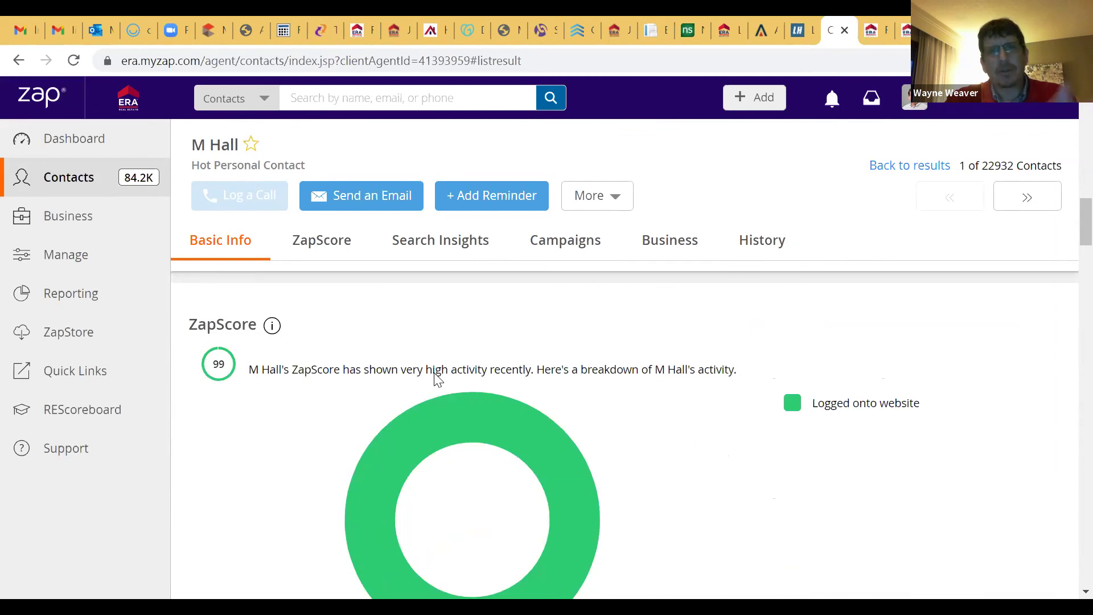
pyautogui.scroll(-1, 436, 380)
pyautogui.scroll(-6, 435, 382)
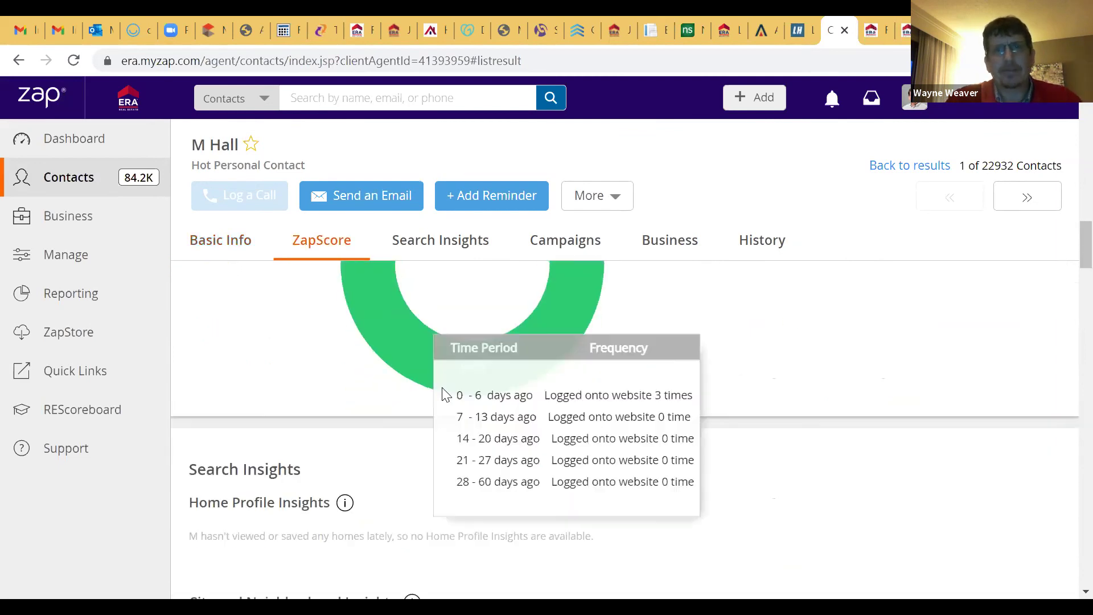
pyautogui.scroll(-9, 613, 409)
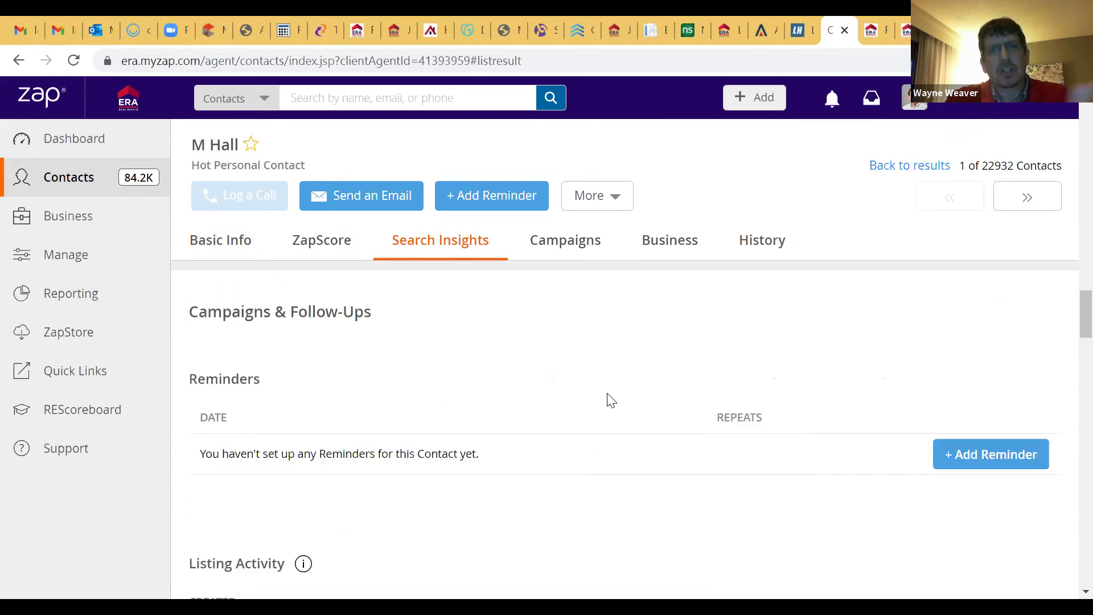
pyautogui.scroll(-1, 608, 400)
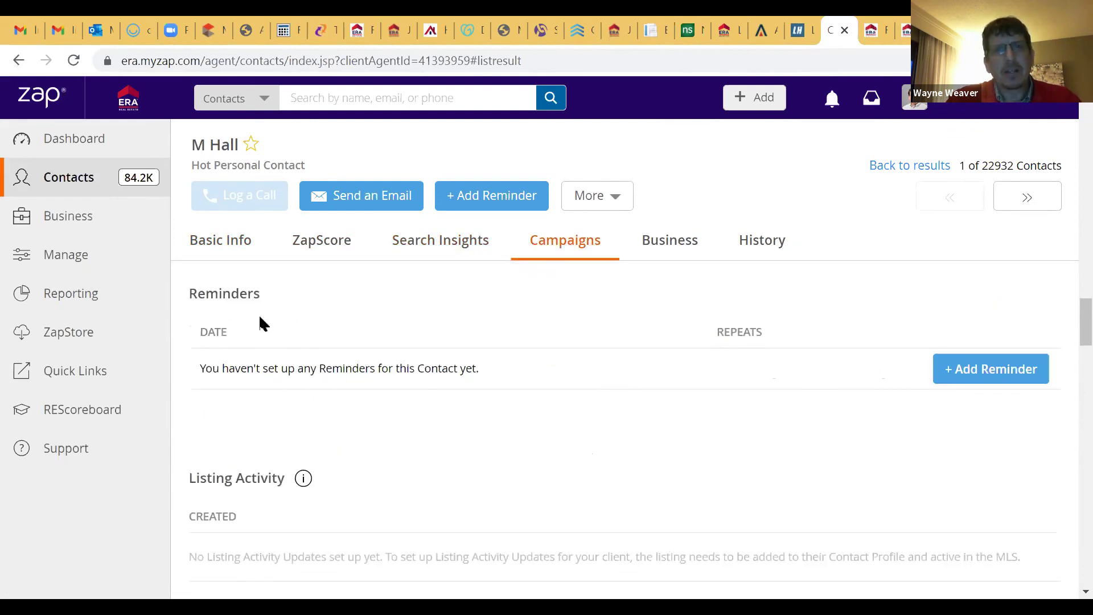
pyautogui.scroll(-2, 813, 390)
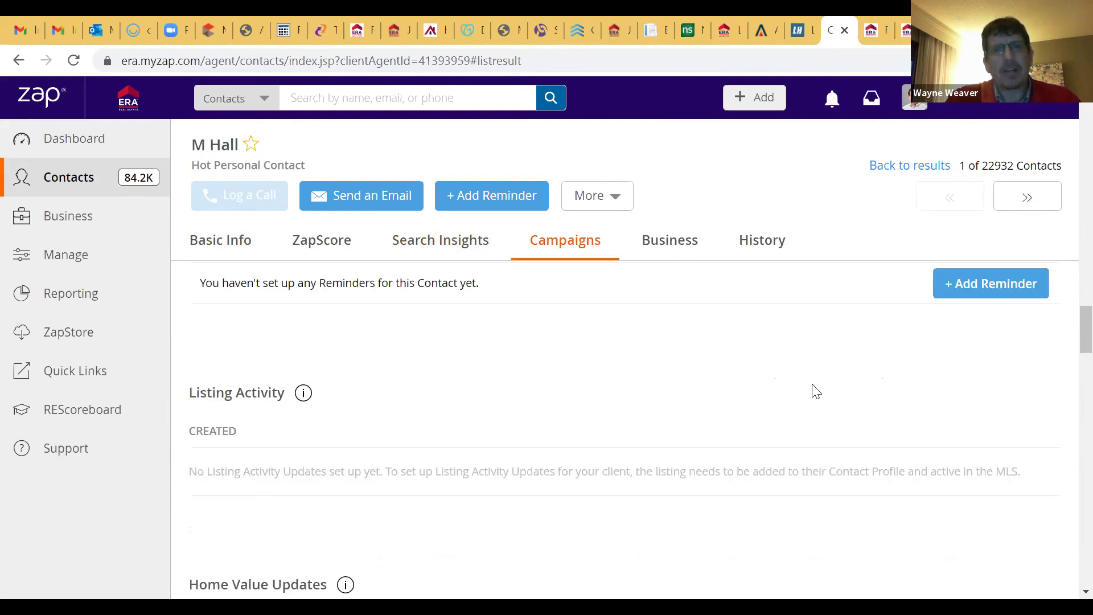
pyautogui.scroll(-2, 813, 389)
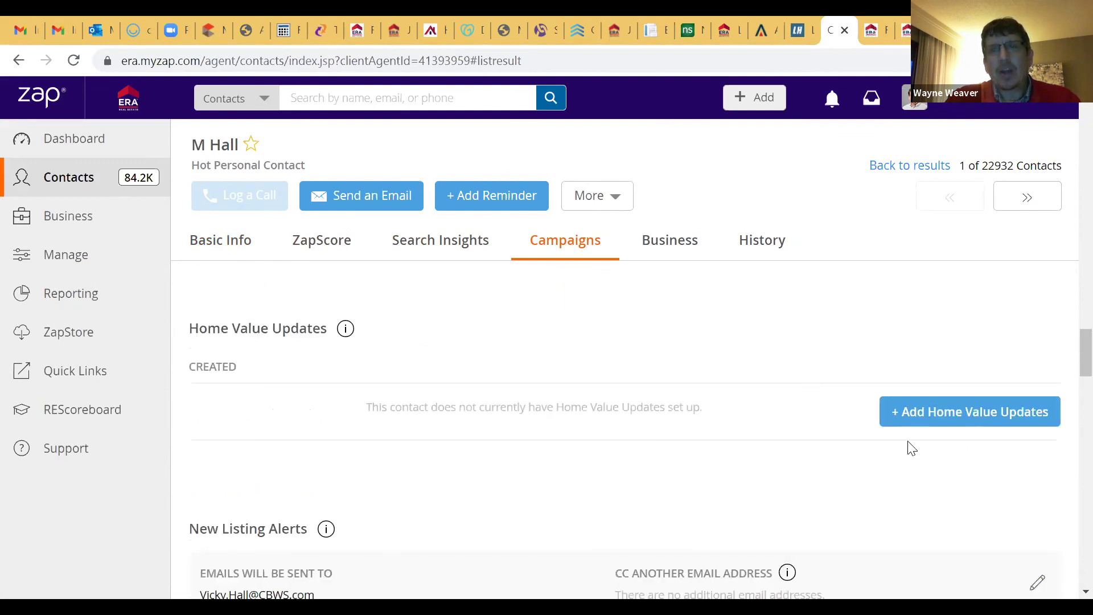
pyautogui.click(954, 419)
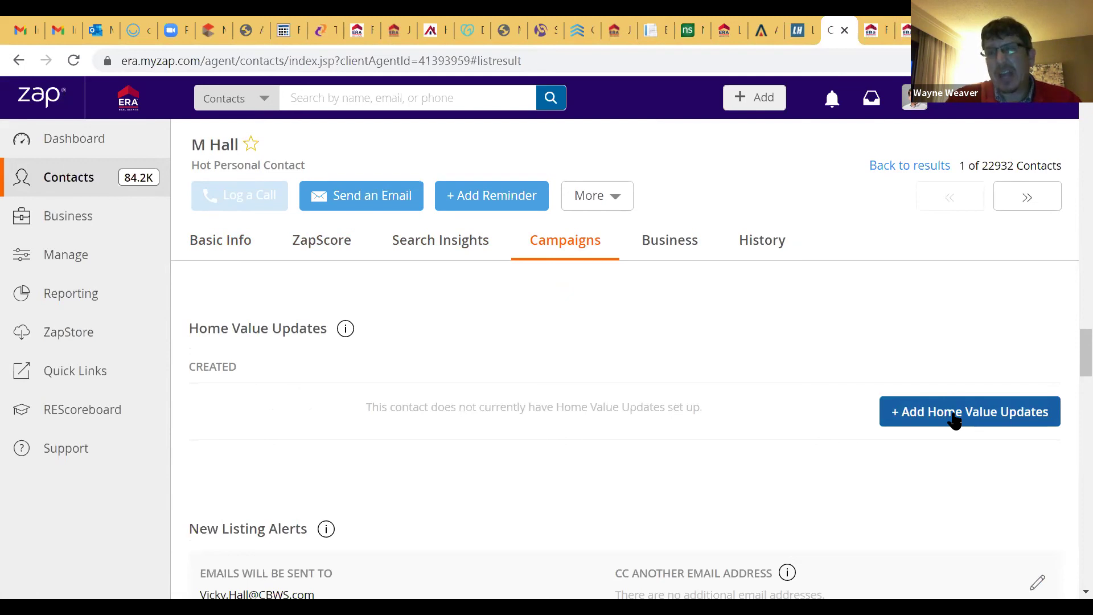
pyautogui.scroll(-4, 801, 450)
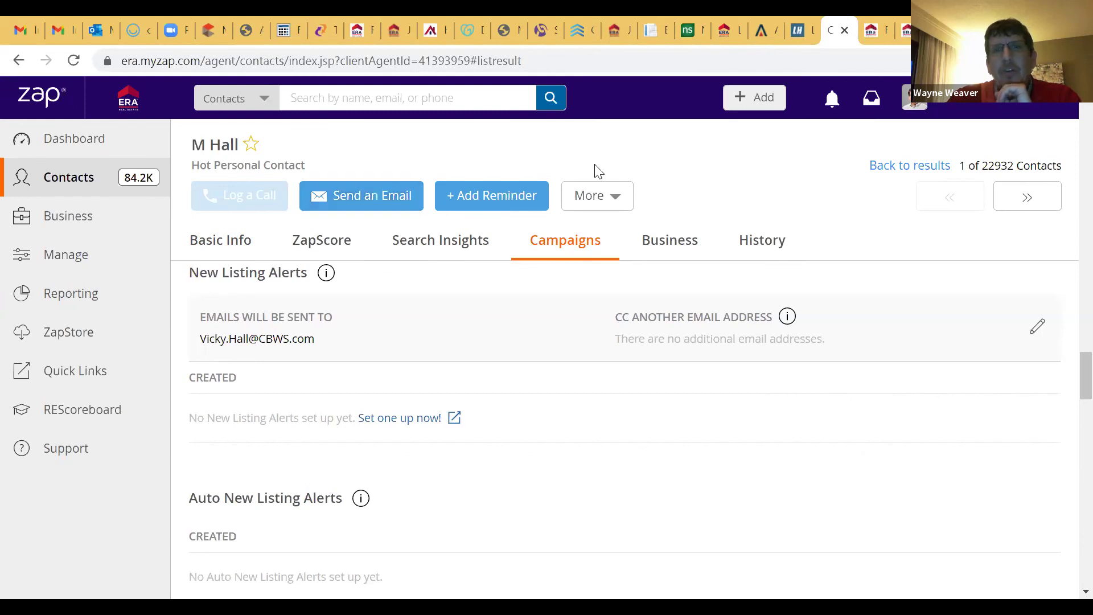
# - Show the contact's More actions list (add note, request review, welcome email), closing and reopening it once
pyautogui.click(603, 204)
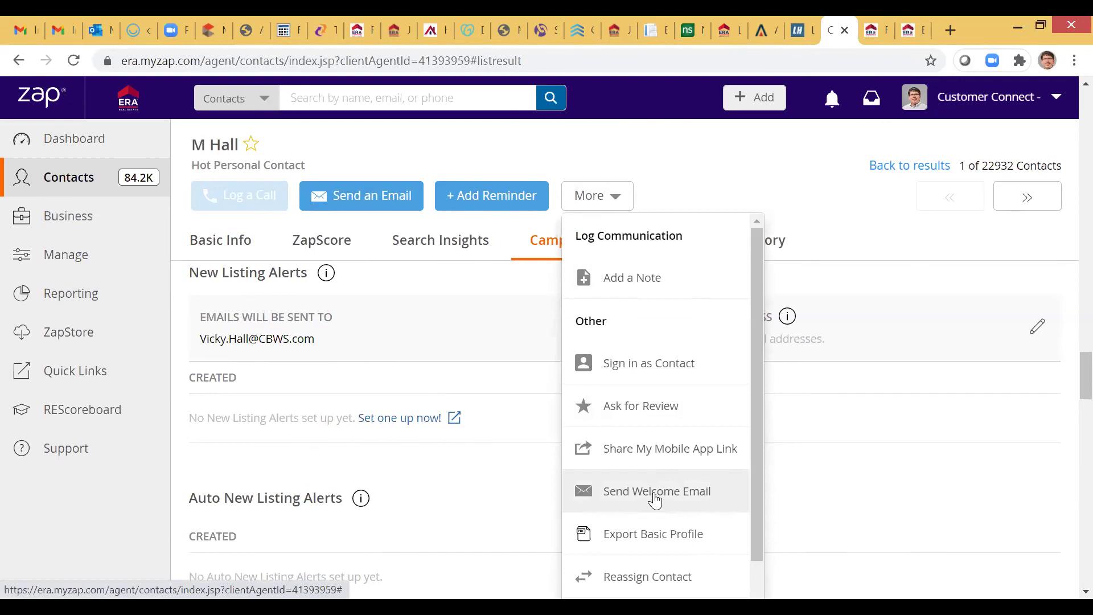
pyautogui.click(802, 443)
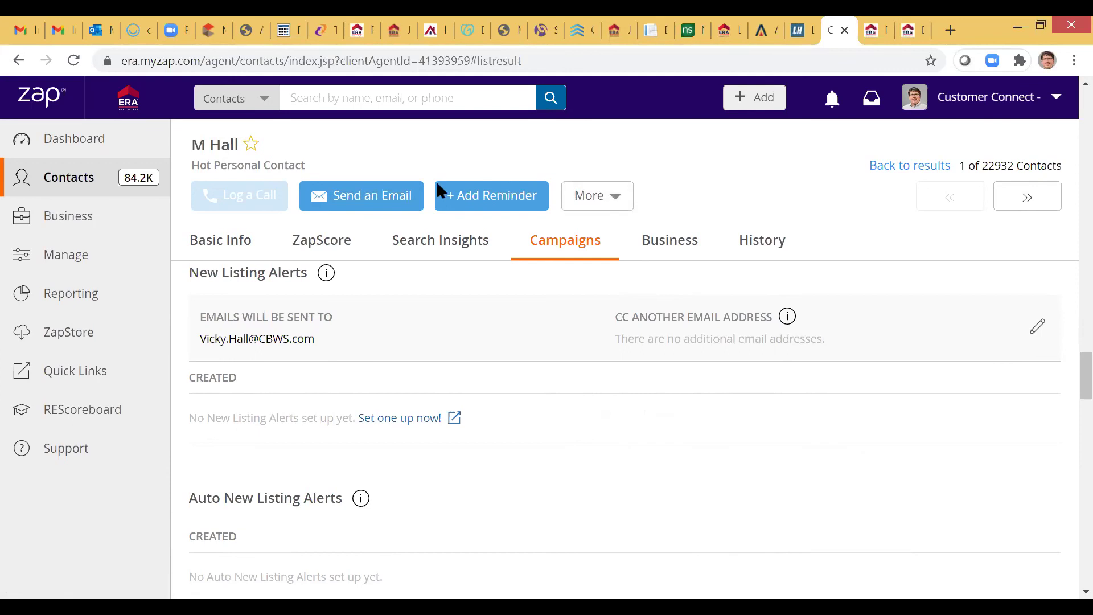
pyautogui.click(605, 203)
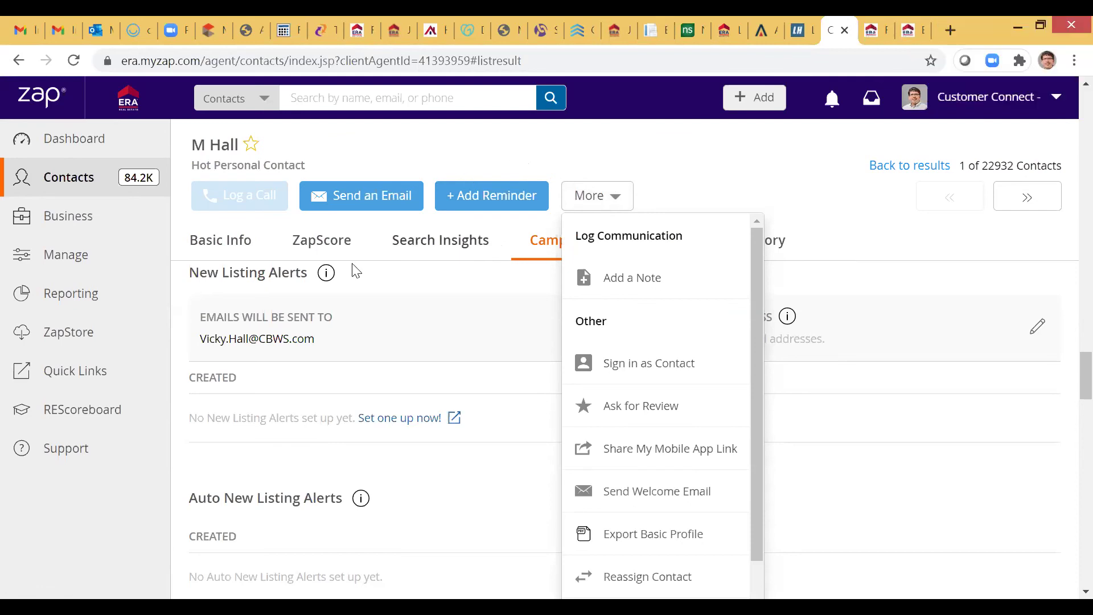
pyautogui.scroll(3, 352, 269)
pyautogui.scroll(5, 254, 251)
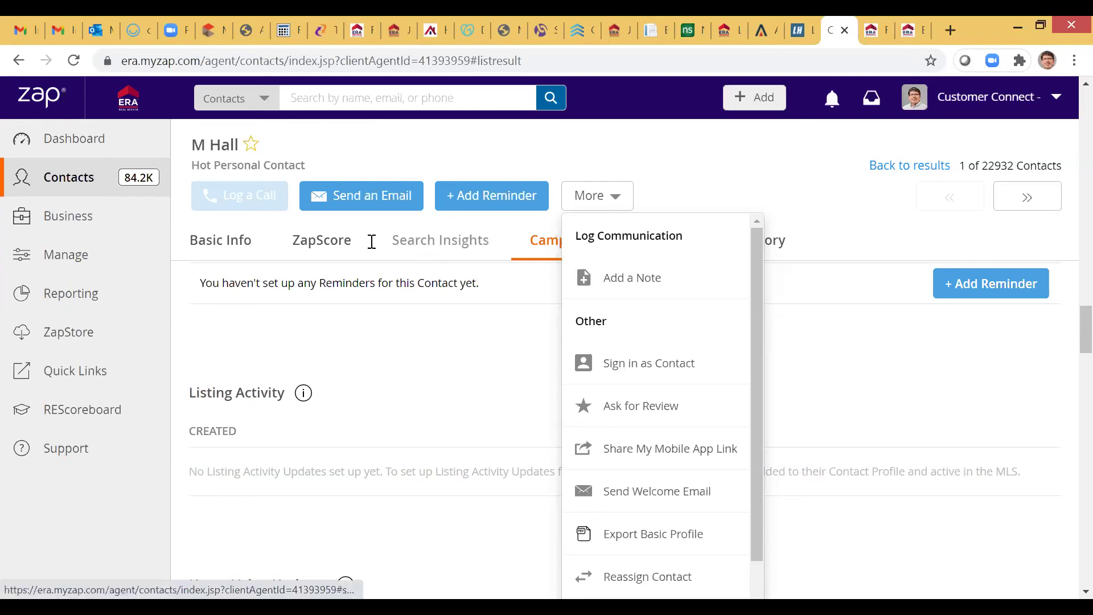
# - Dismiss the actions list and review the contact's campaigns, including the Unresponsive Prospect follow-up plan
pyautogui.click(678, 163)
pyautogui.scroll(3, 679, 163)
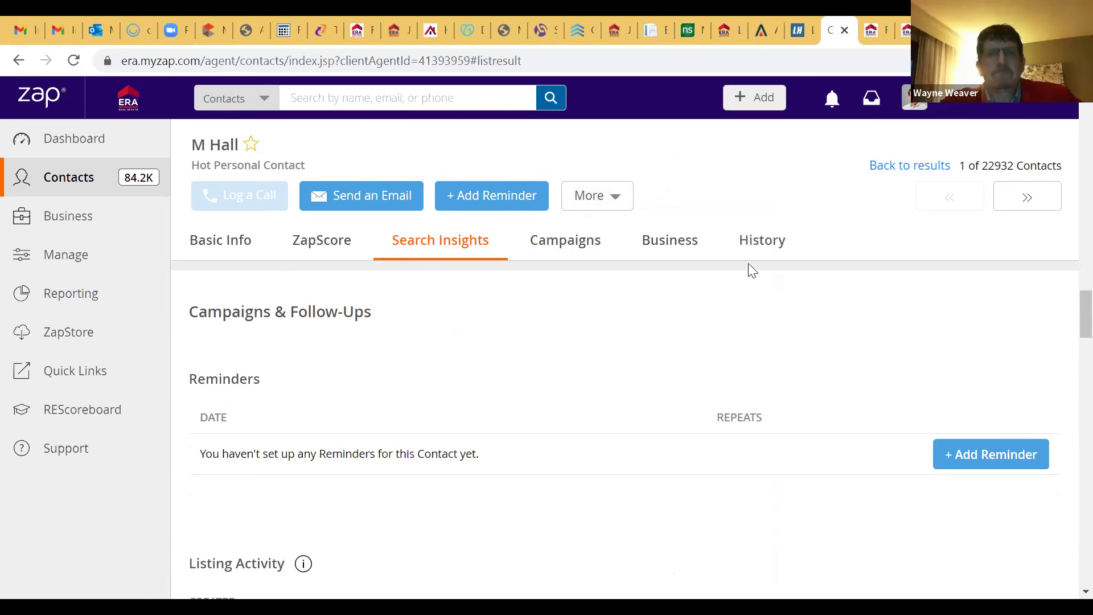
pyautogui.scroll(-8, 748, 264)
pyautogui.scroll(-4, 749, 301)
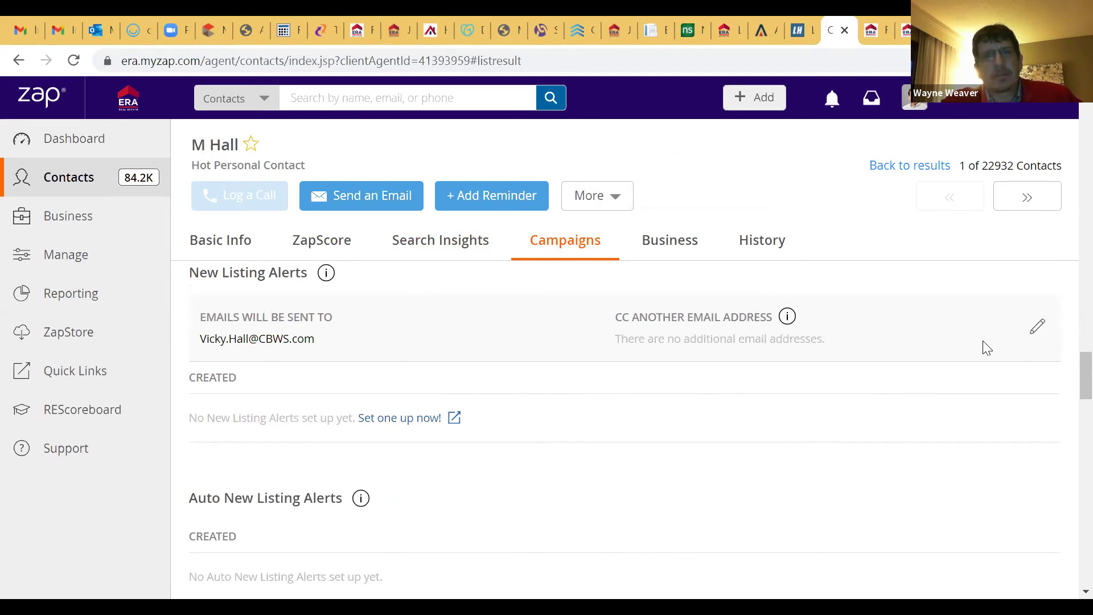
pyautogui.moveTo(1030, 330)
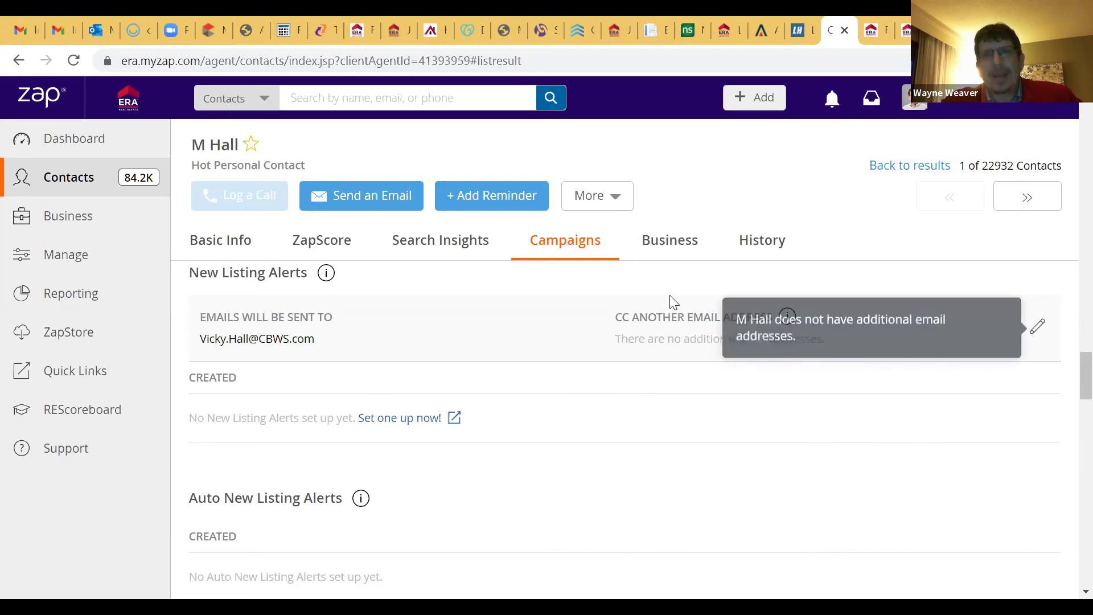
# - Continue down into the Business tab, which shows no listing appointments or requests for info
pyautogui.scroll(-3, 617, 323)
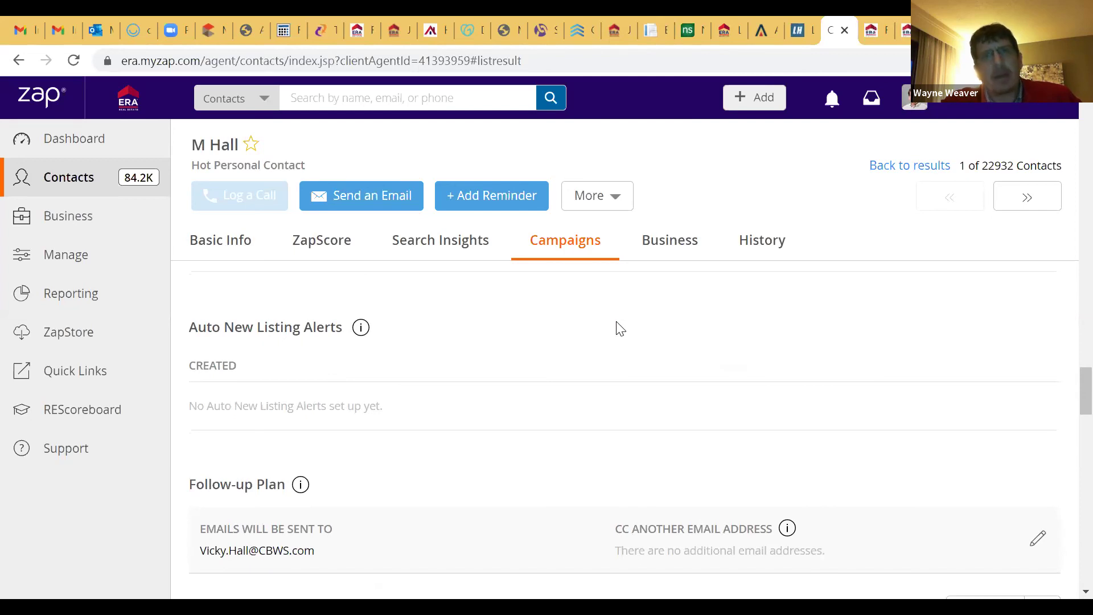
pyautogui.scroll(-2, 621, 329)
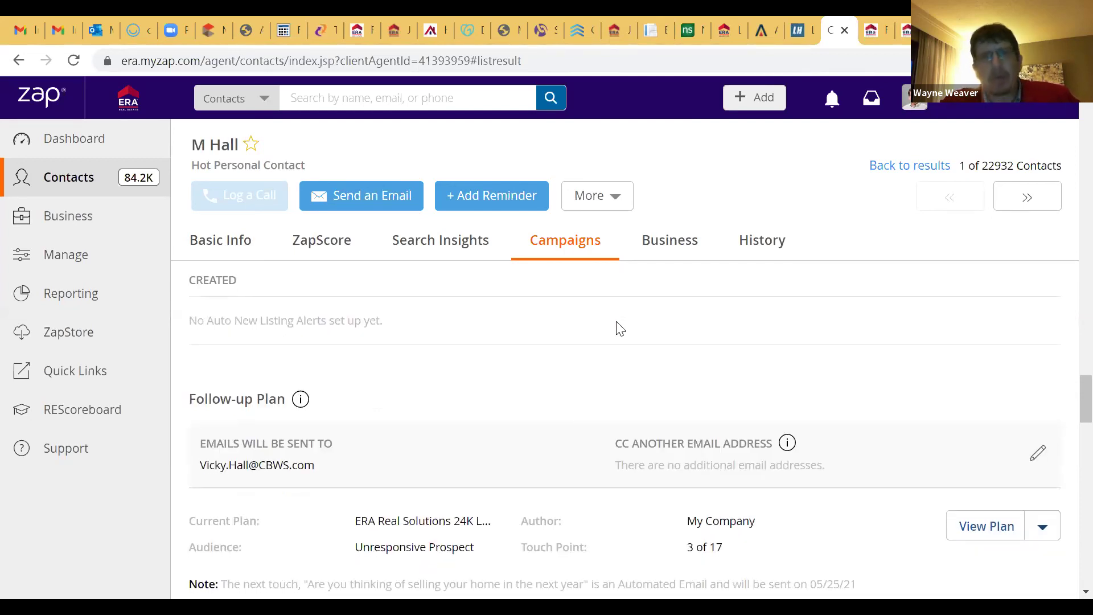
pyautogui.scroll(-2, 620, 328)
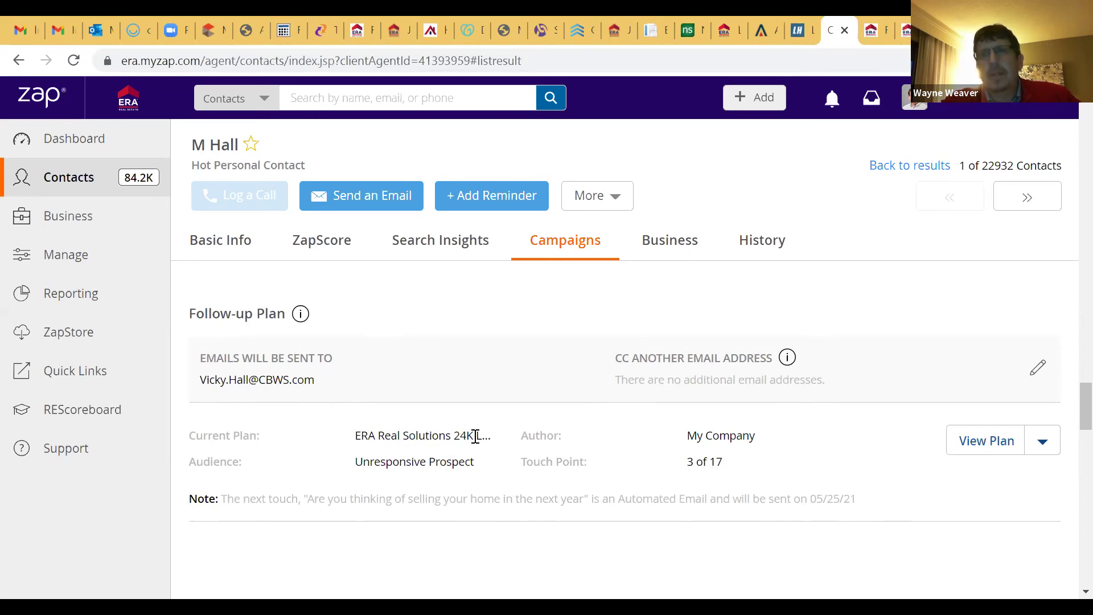
pyautogui.scroll(-10, 476, 435)
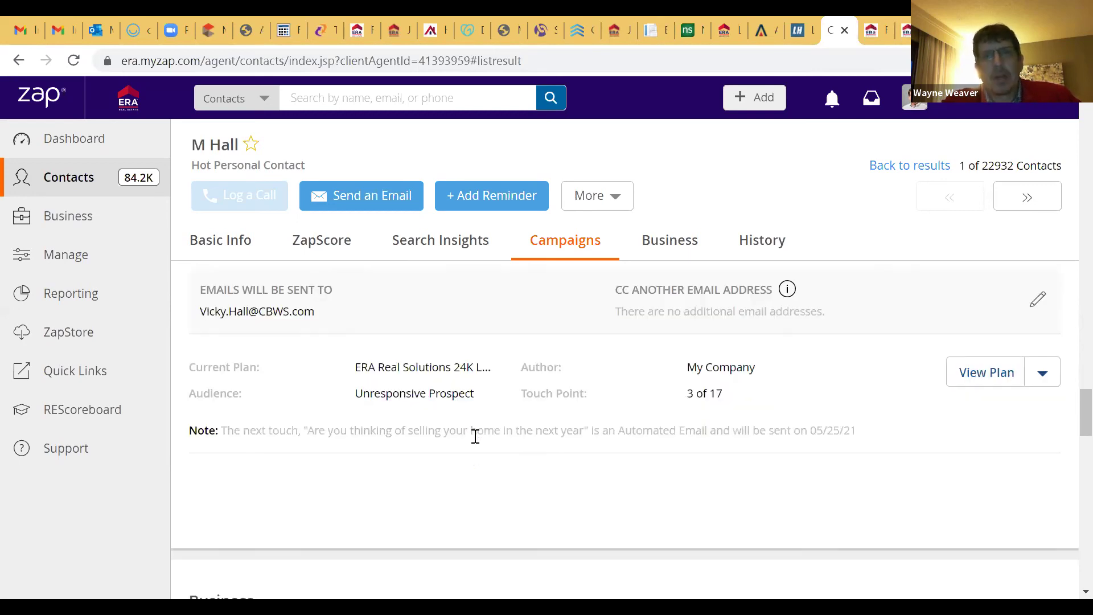
pyautogui.scroll(-8, 475, 439)
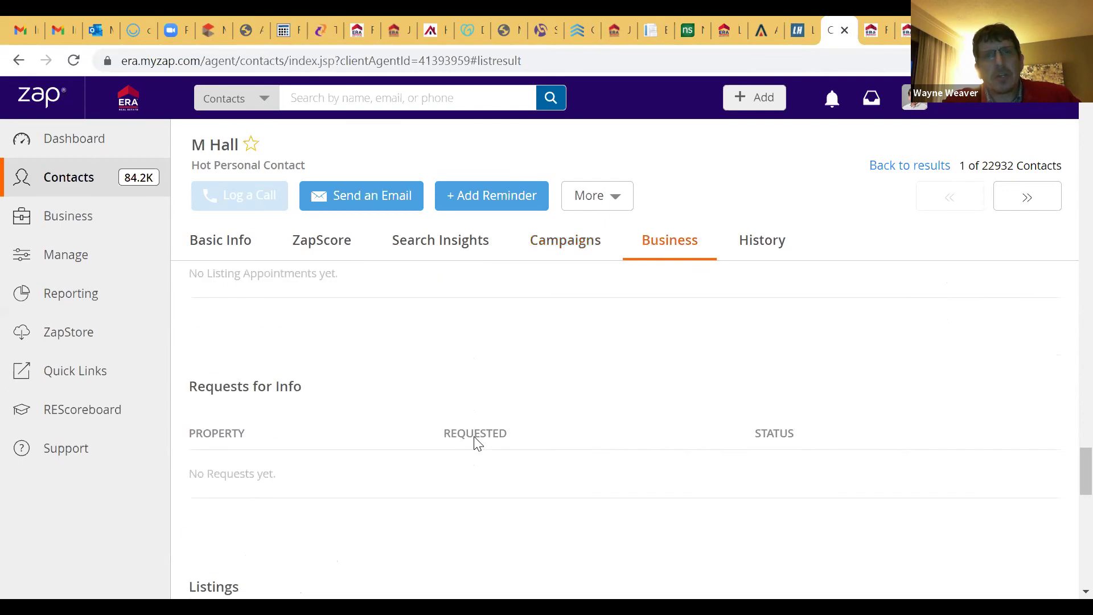
# - Return from the History emails to the Basic Info tab and open the Learn & Share and Support panel
pyautogui.scroll(15, 474, 436)
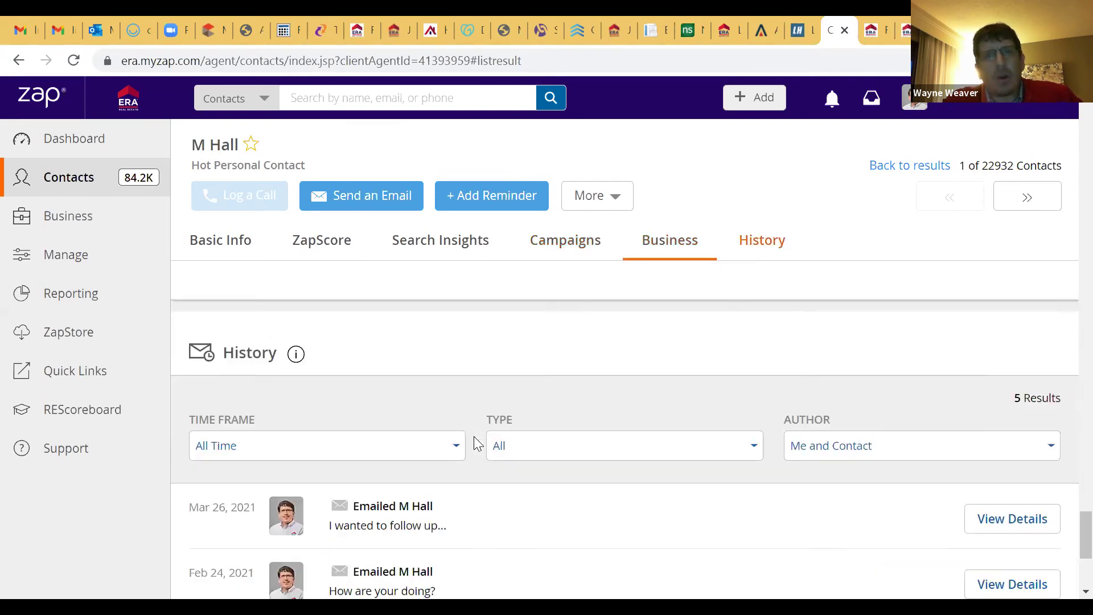
pyautogui.scroll(10, 478, 444)
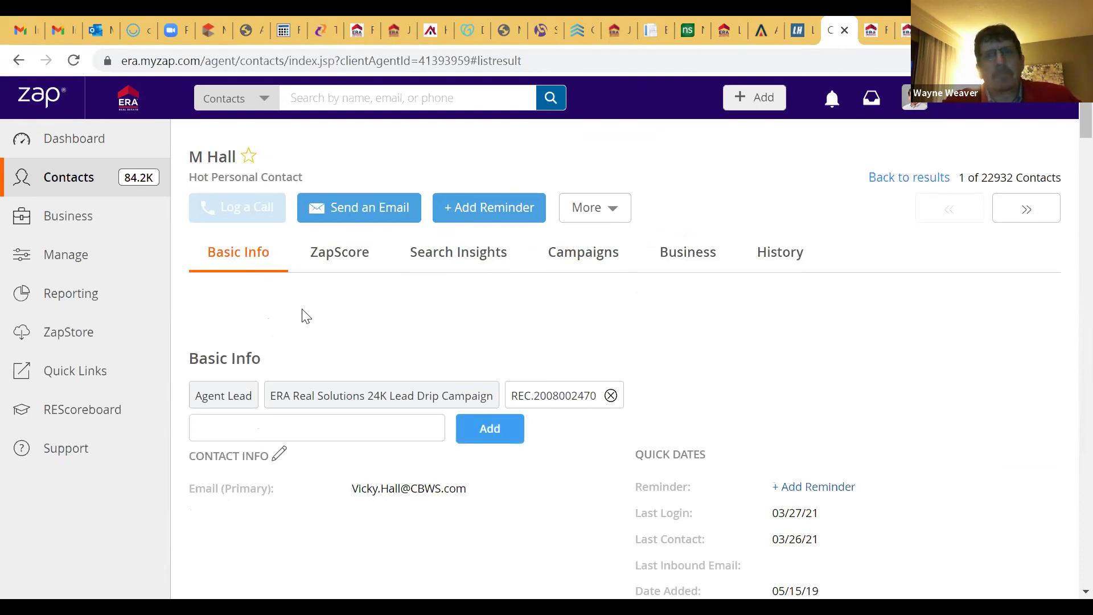
pyautogui.click(81, 454)
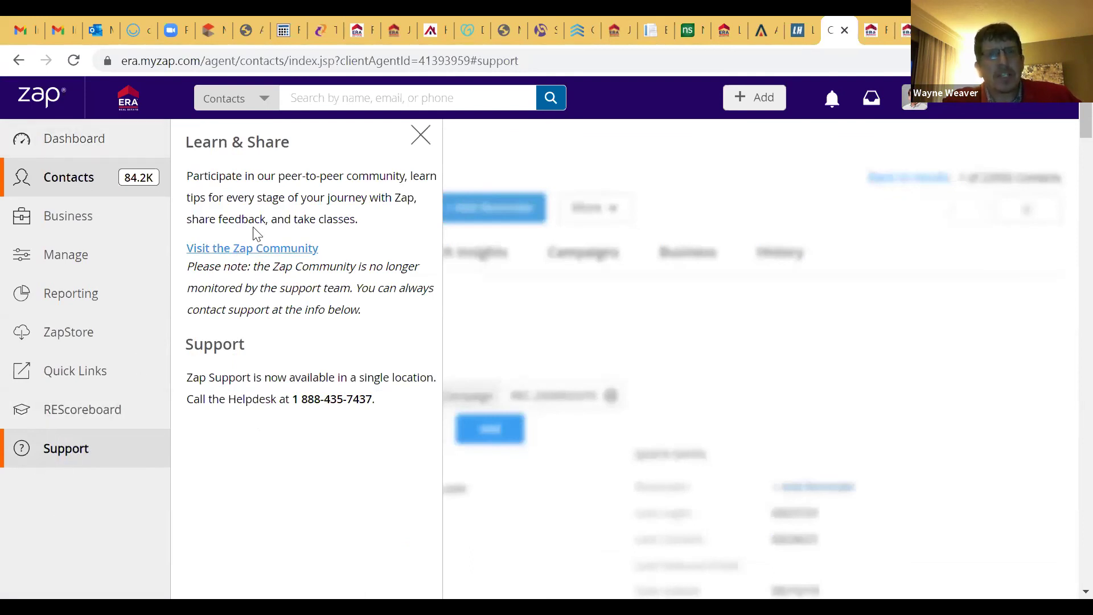
# - Visit the Zap Community site in a new tab
pyautogui.click(247, 249)
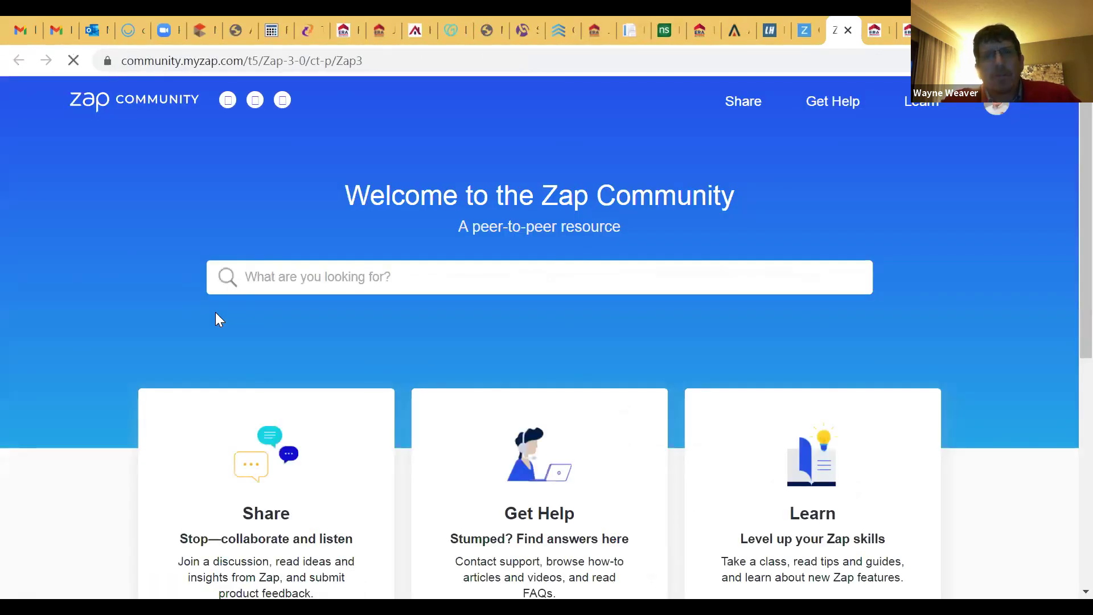
# - Browse the Community home page's Share, Get Help, Learn and Spotlight areas, briefly revisiting Zap's support page
pyautogui.scroll(-6, 216, 320)
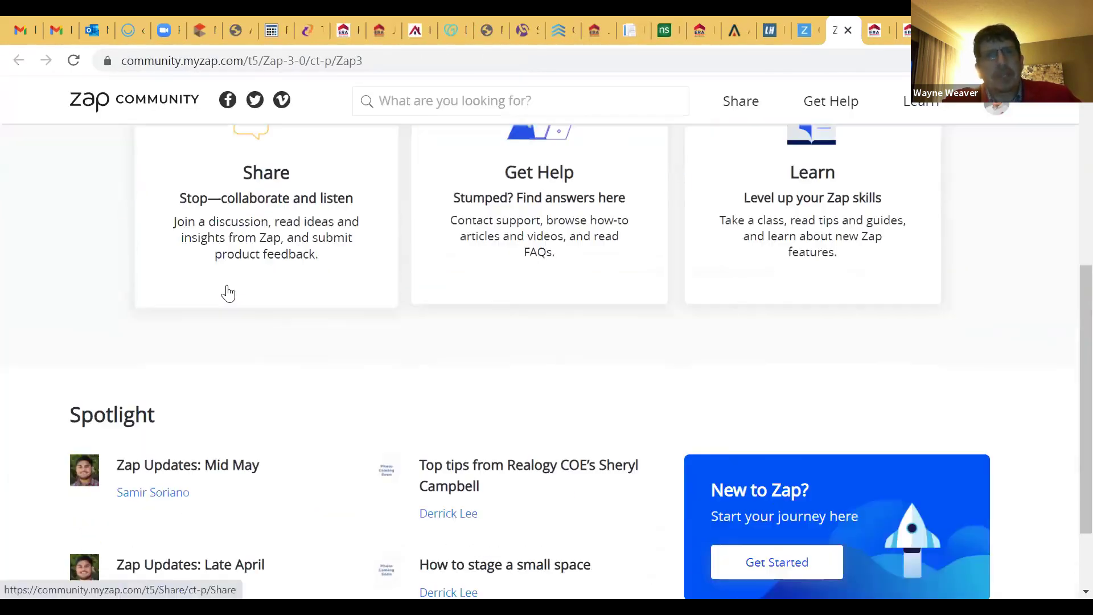
pyautogui.scroll(-2, 228, 294)
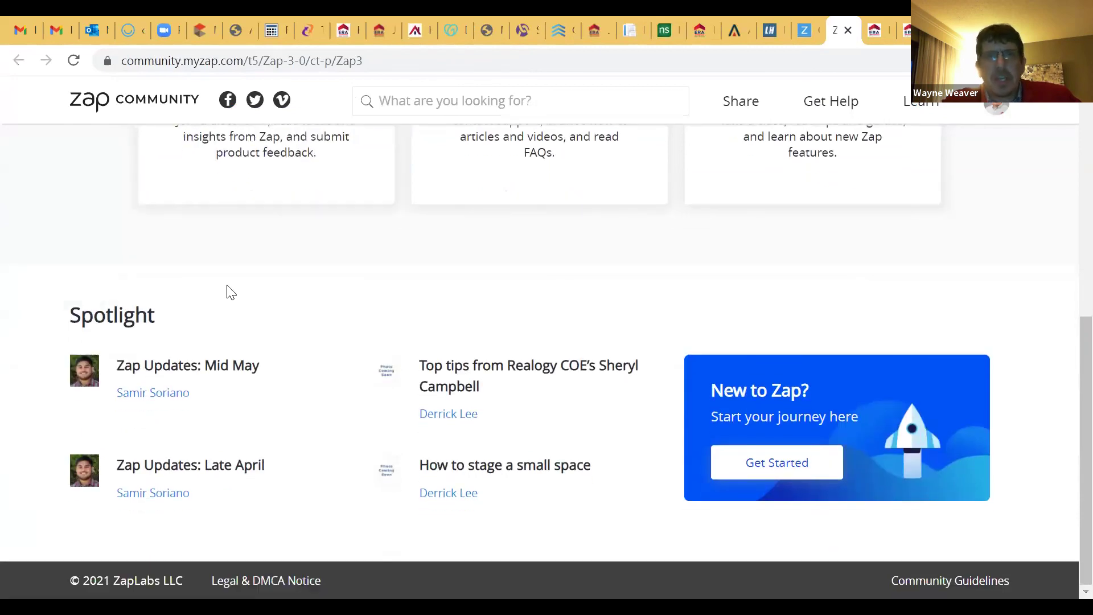
pyautogui.scroll(6, 230, 292)
pyautogui.scroll(-1, 227, 294)
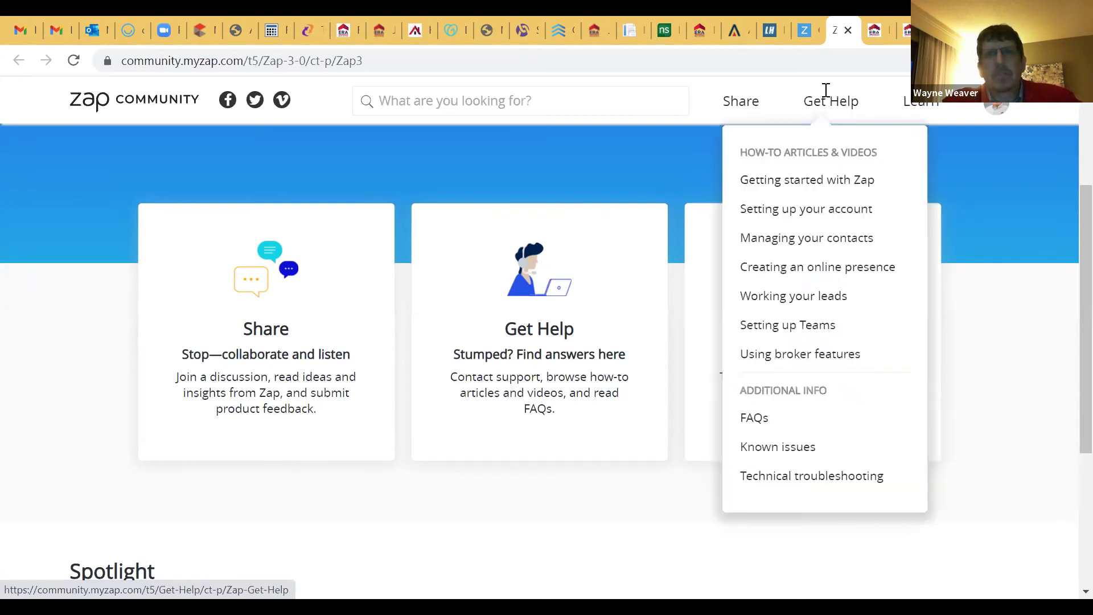
pyautogui.click(803, 31)
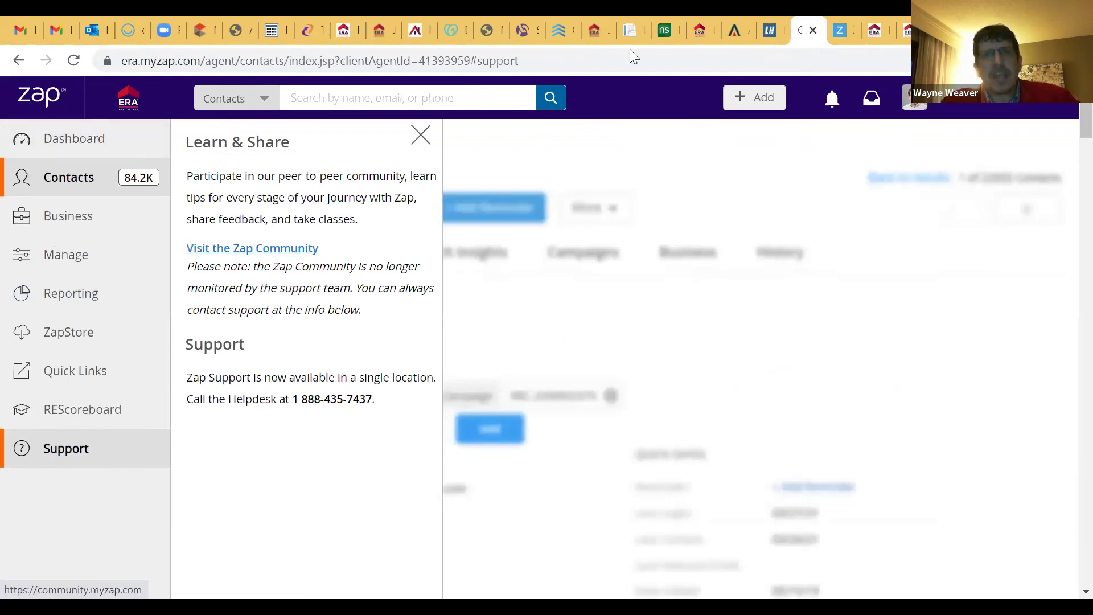
pyautogui.click(851, 33)
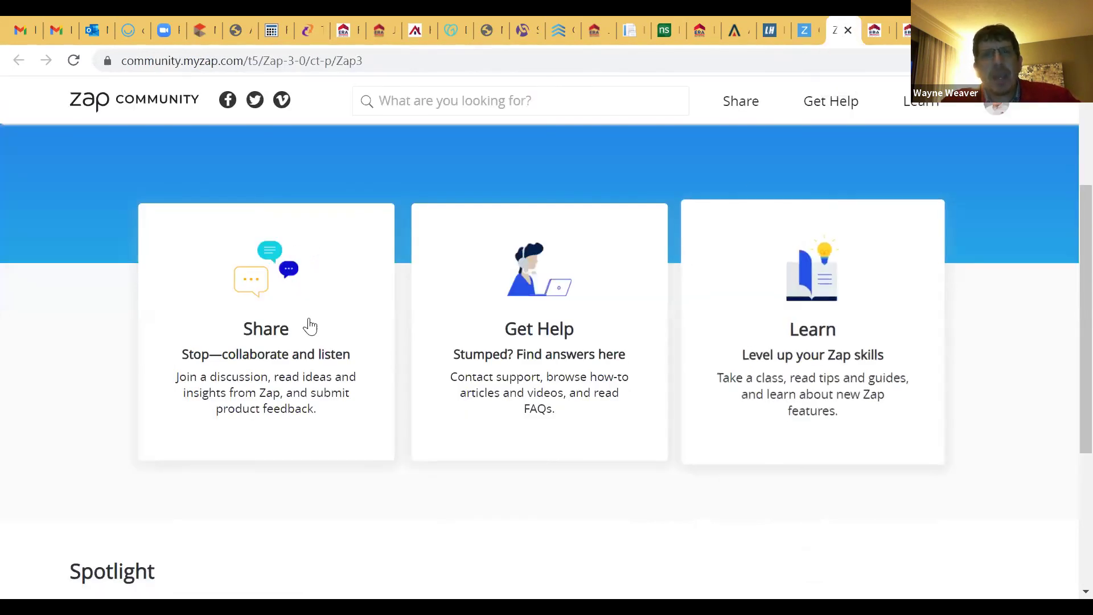
pyautogui.scroll(-1, 921, 408)
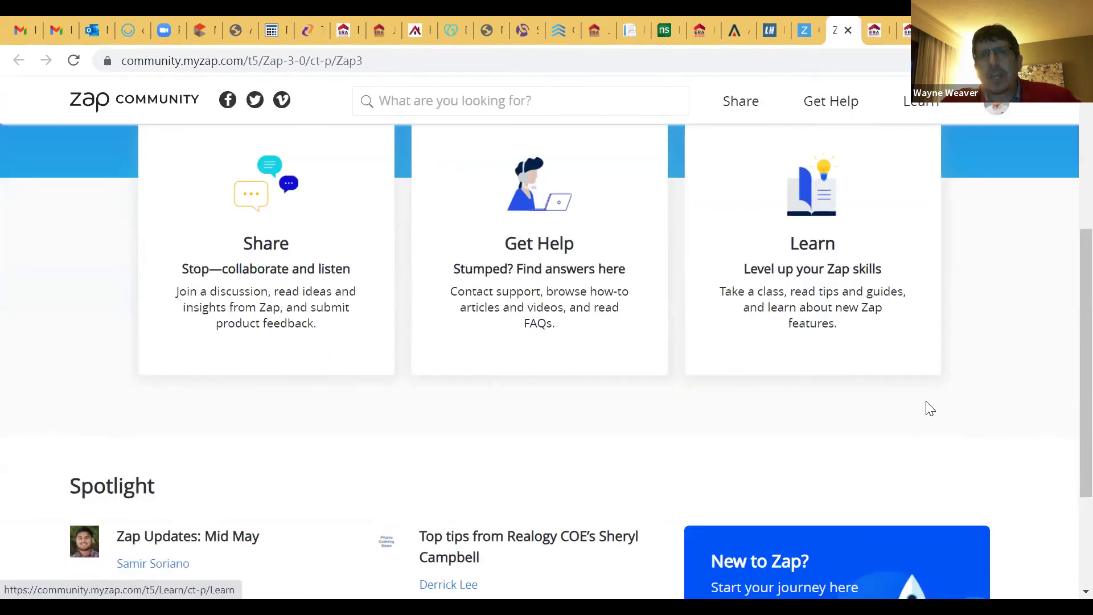